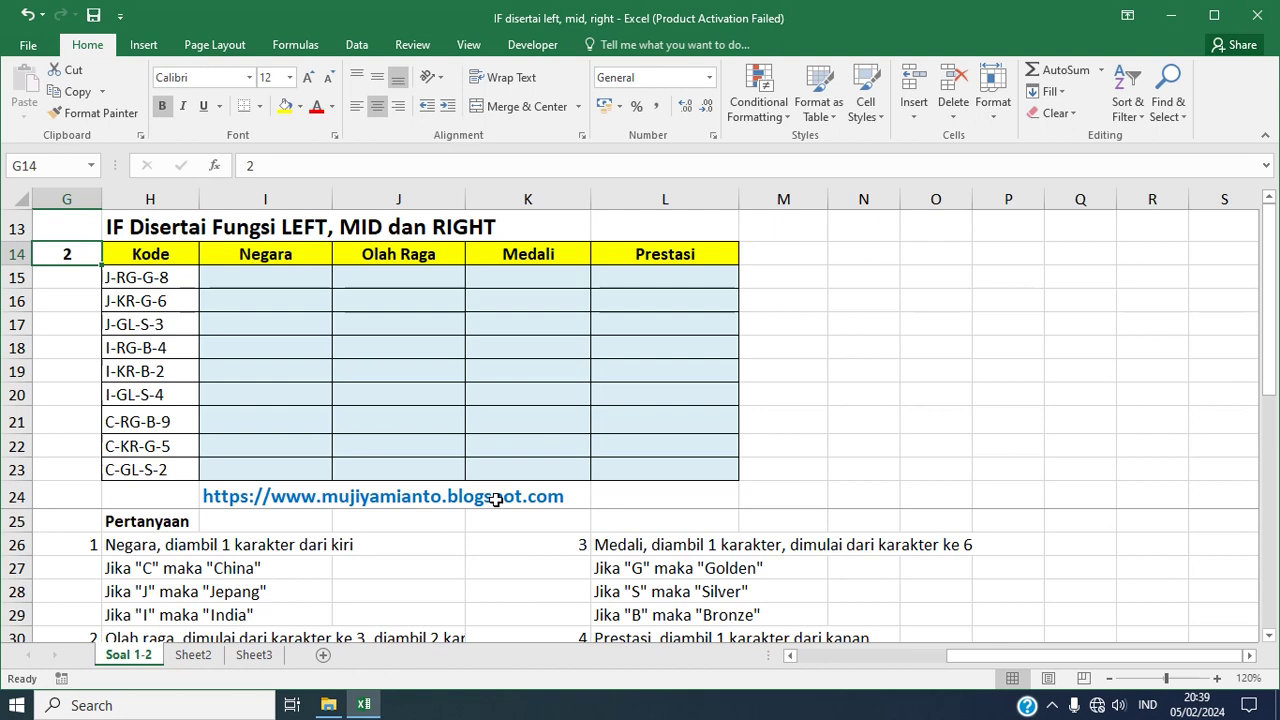
pyautogui.click(179, 250)
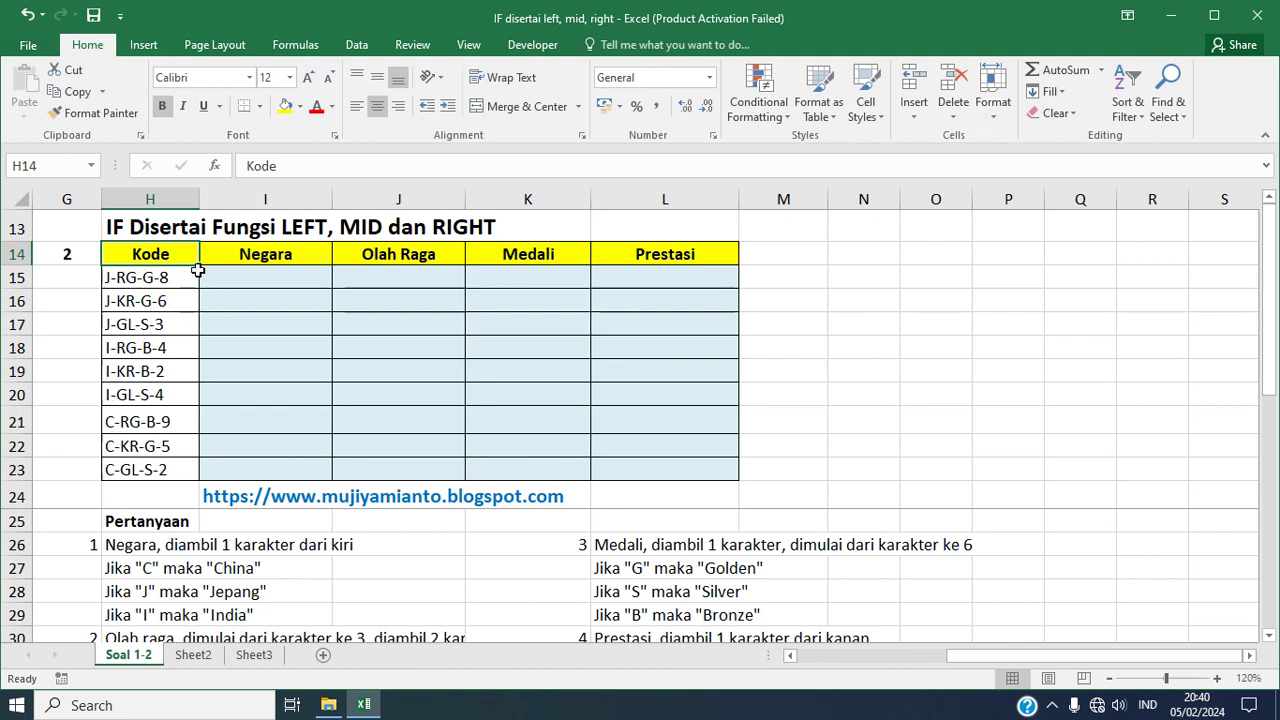
pyautogui.click(275, 256)
pyautogui.press('Right')
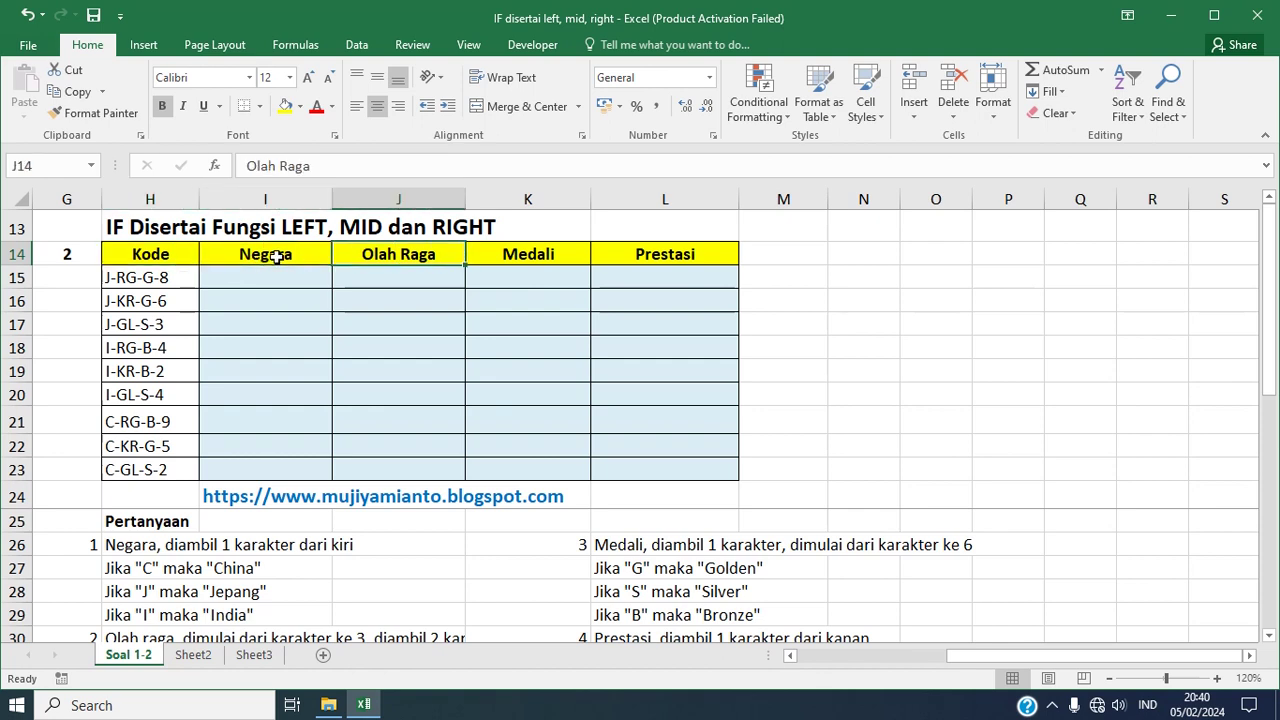
pyautogui.press('Right')
pyautogui.press('Right')
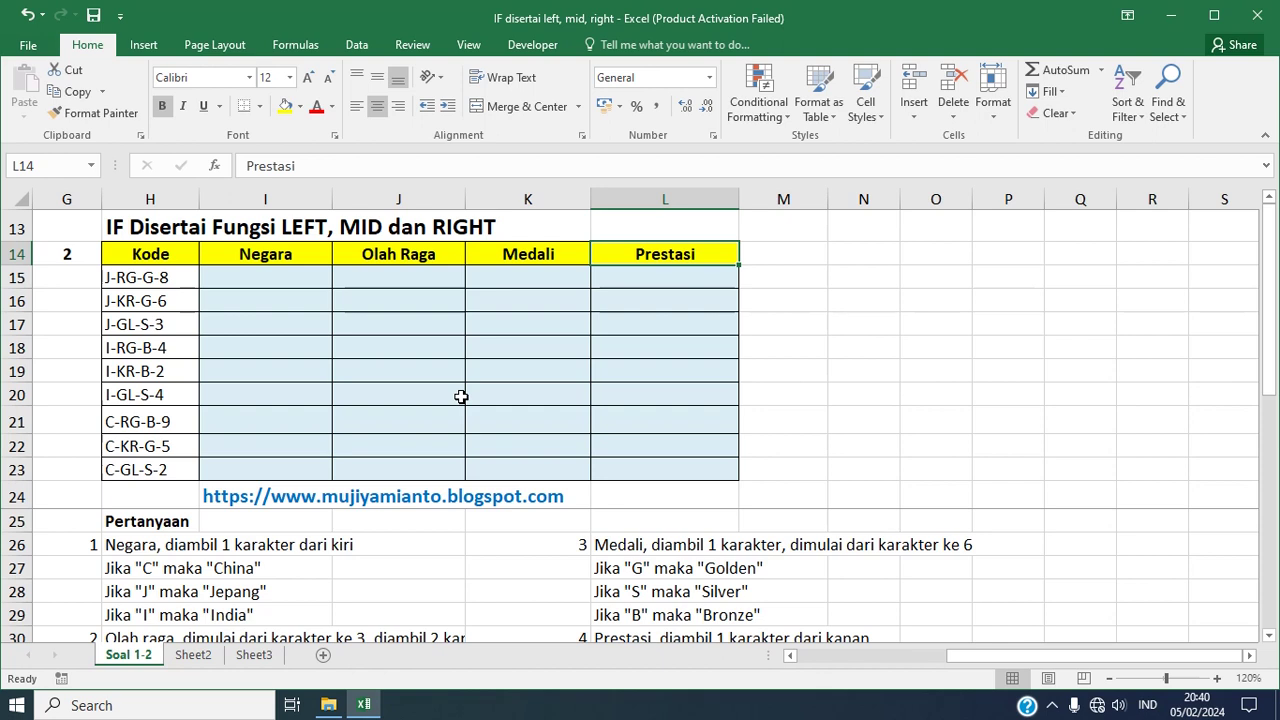
# - Begin the Negara formula in I15 with an IF that returns "CHINA" when LEFT(H15;1) equals "C"
pyautogui.click(253, 278)
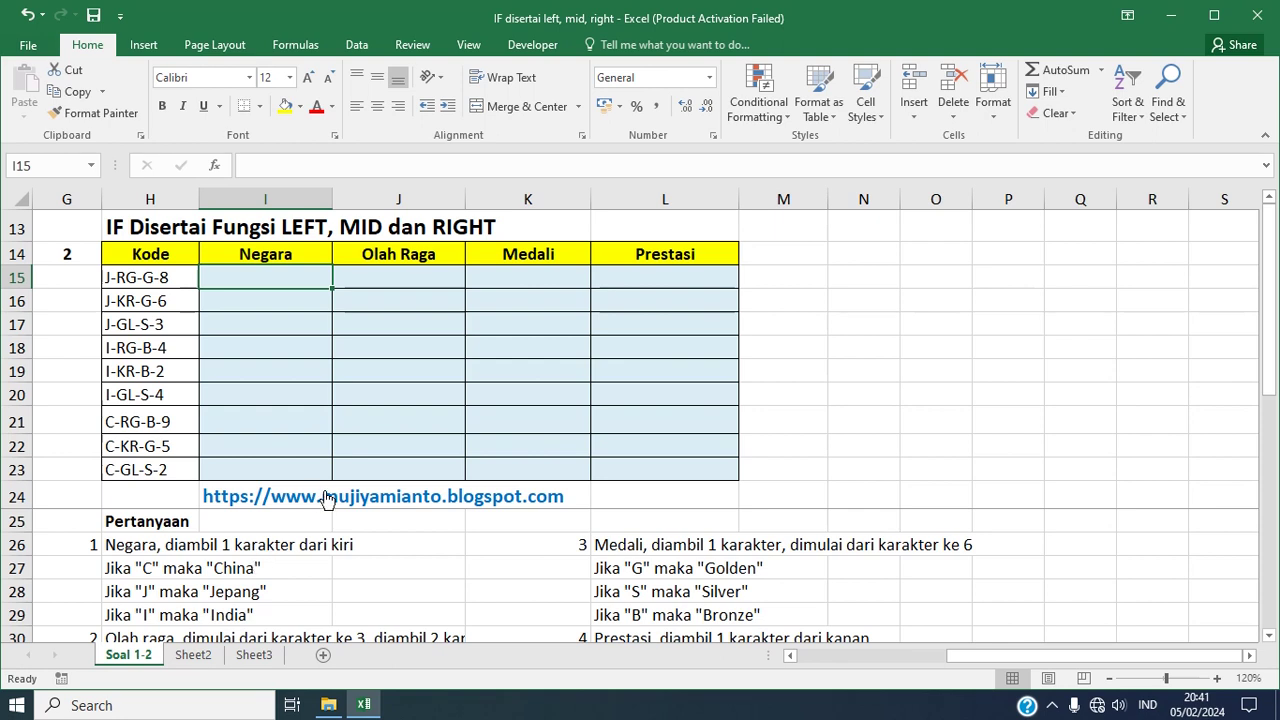
pyautogui.doubleClick(270, 278)
pyautogui.write('=IF(')
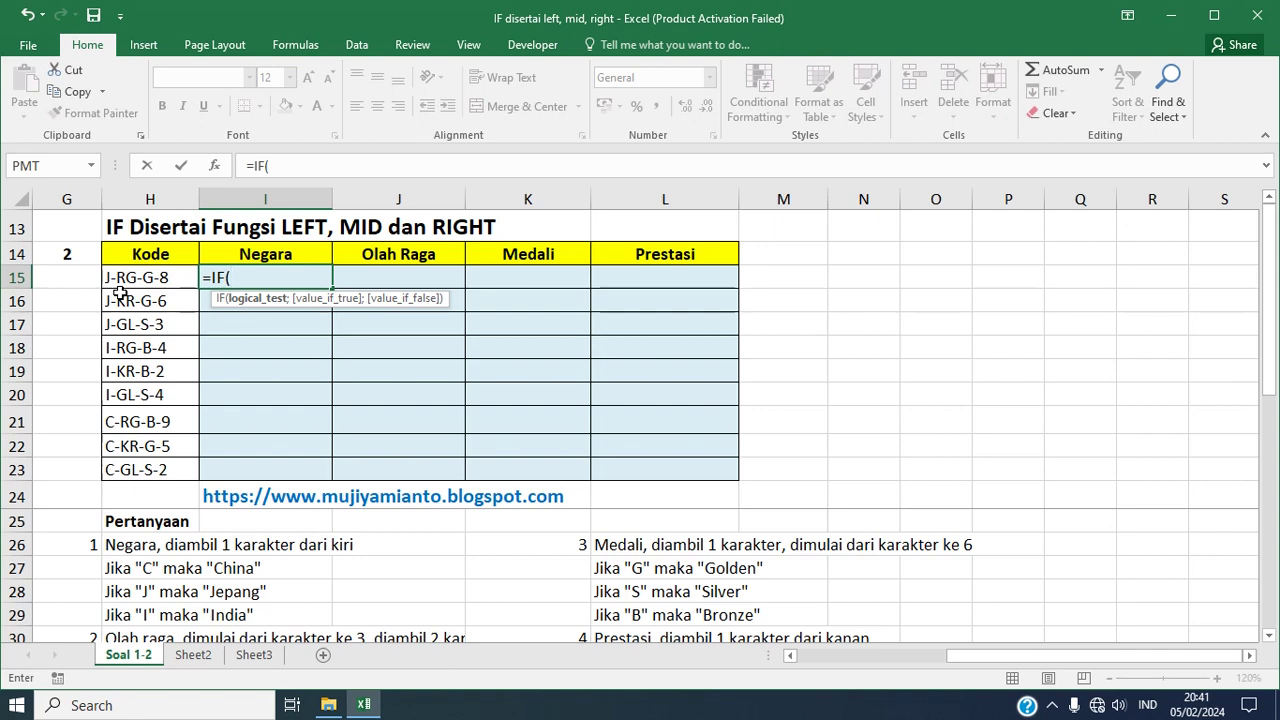
pyautogui.write('LEFT')
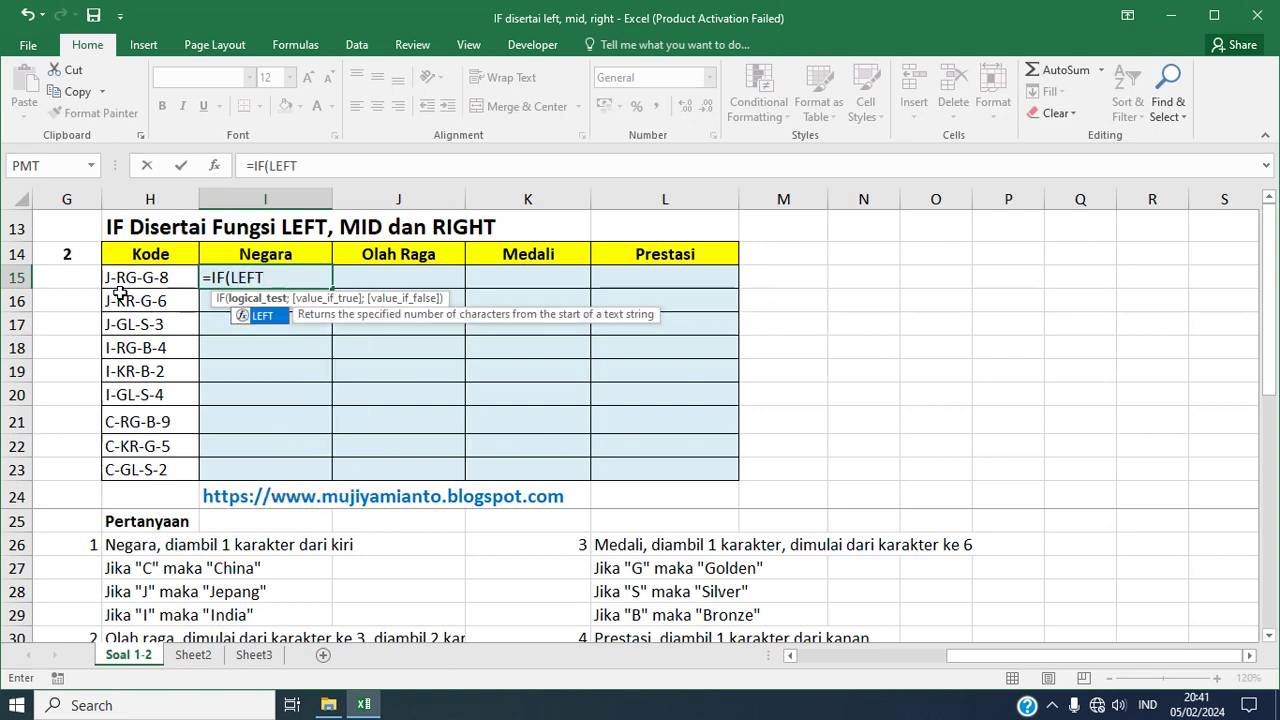
pyautogui.write('(')
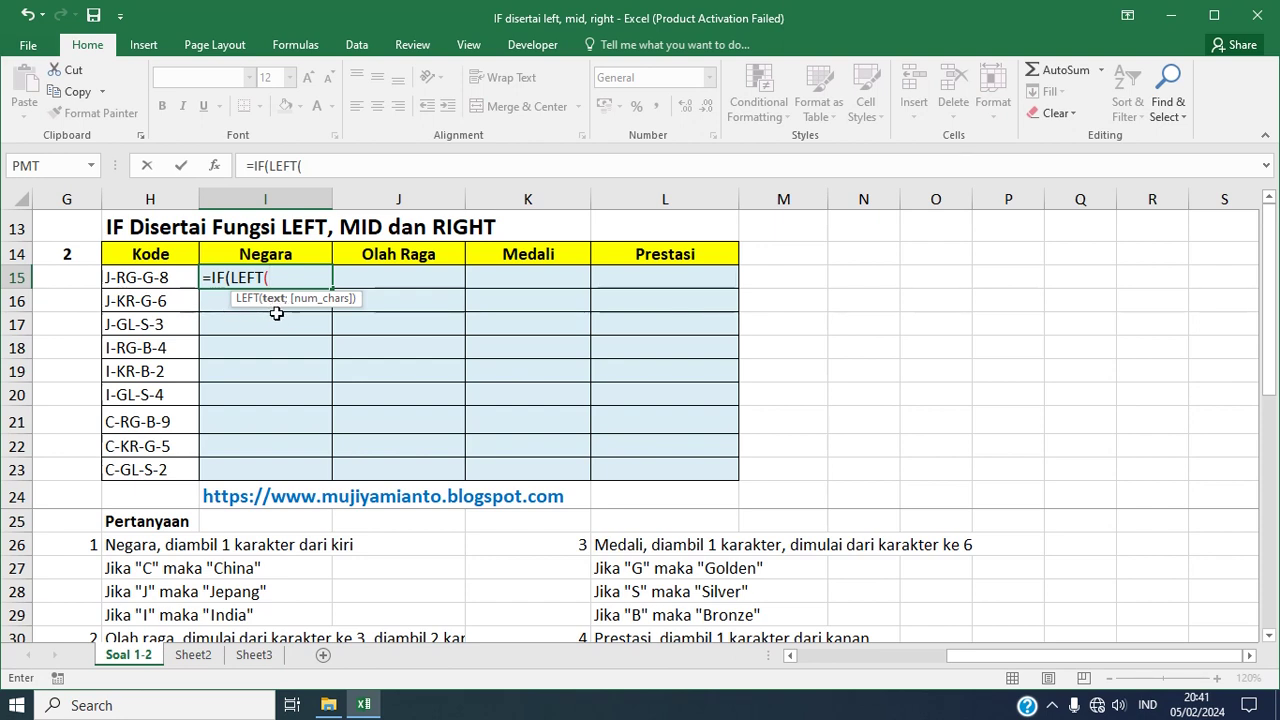
pyautogui.click(175, 281)
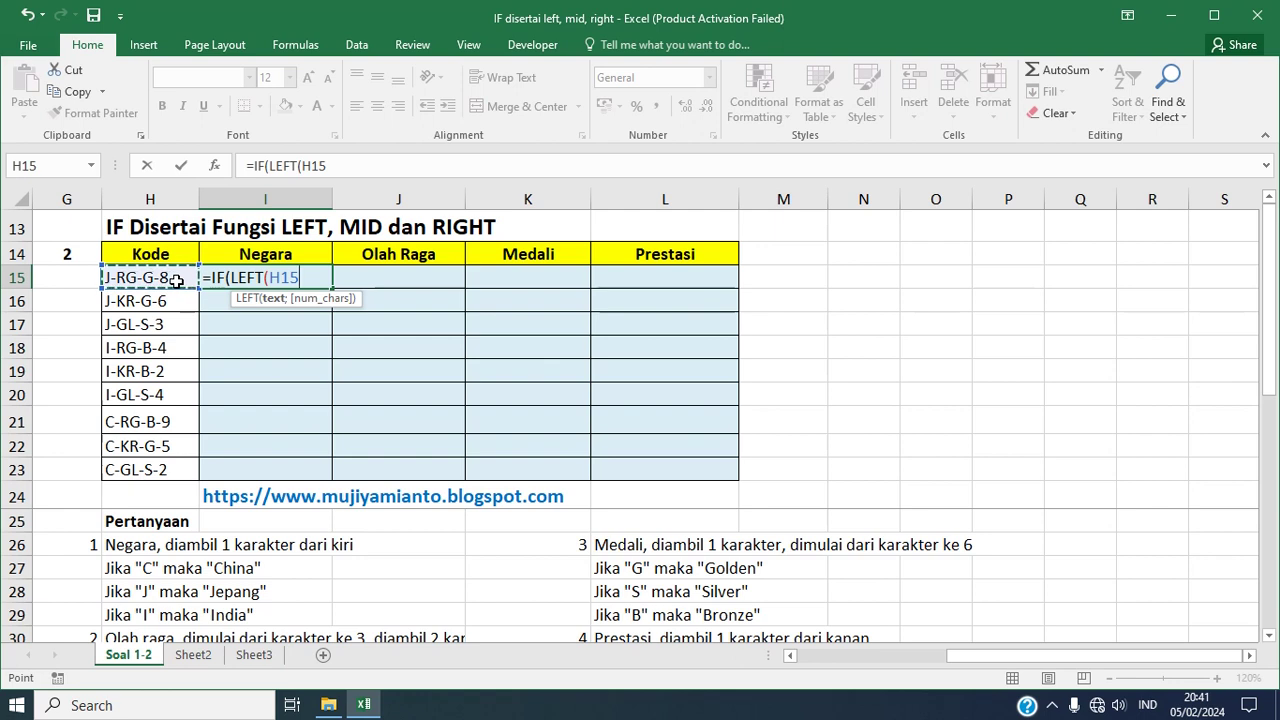
pyautogui.write(';')
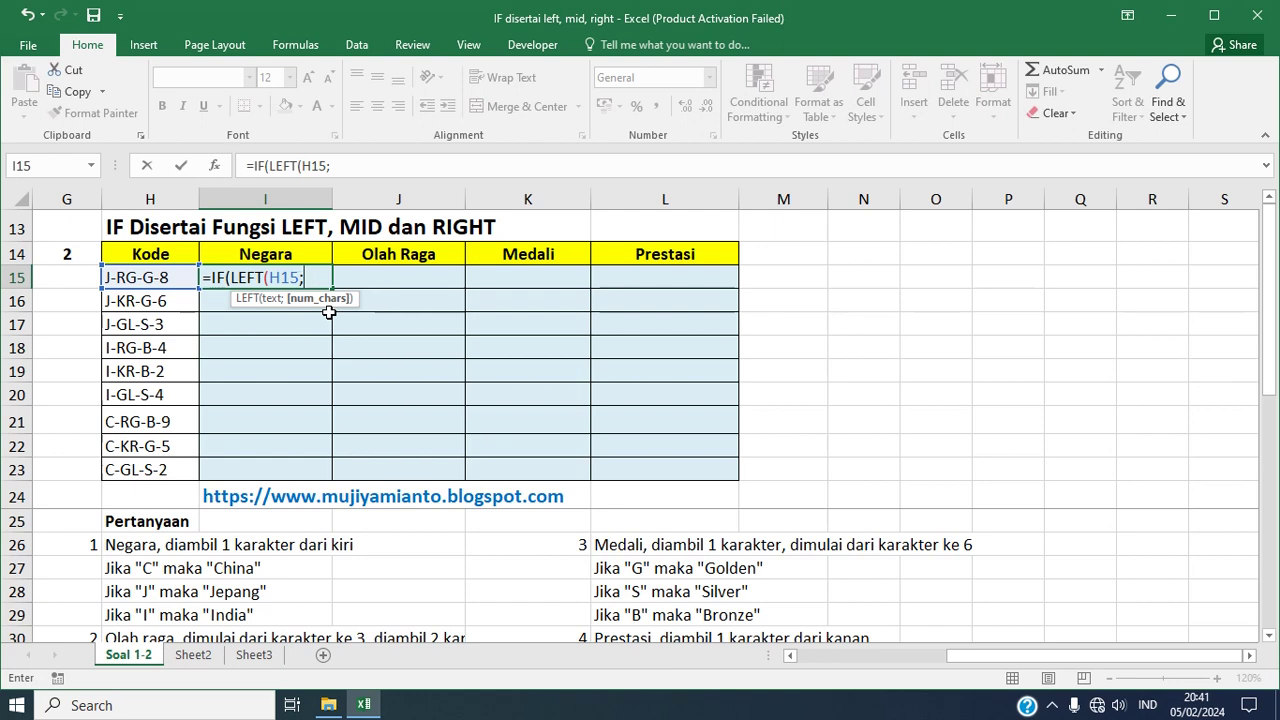
pyautogui.write('1)')
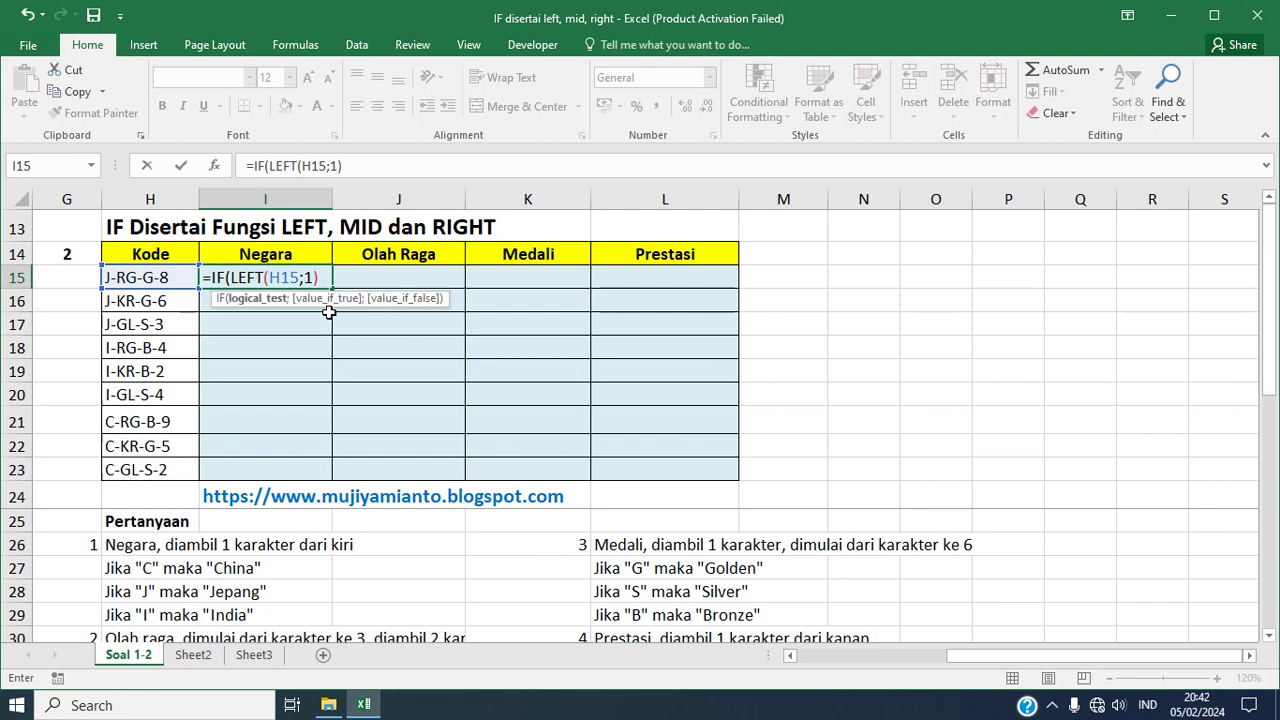
pyautogui.write('="C";')
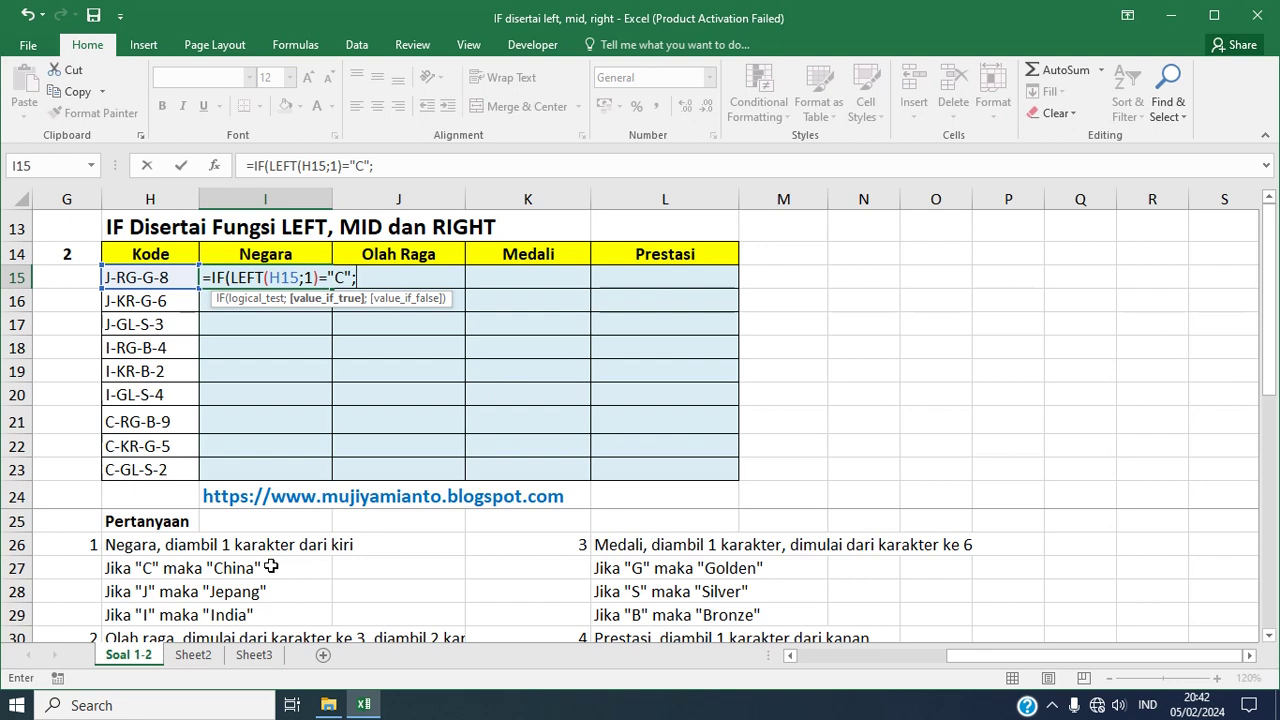
pyautogui.write('"CHINA"')
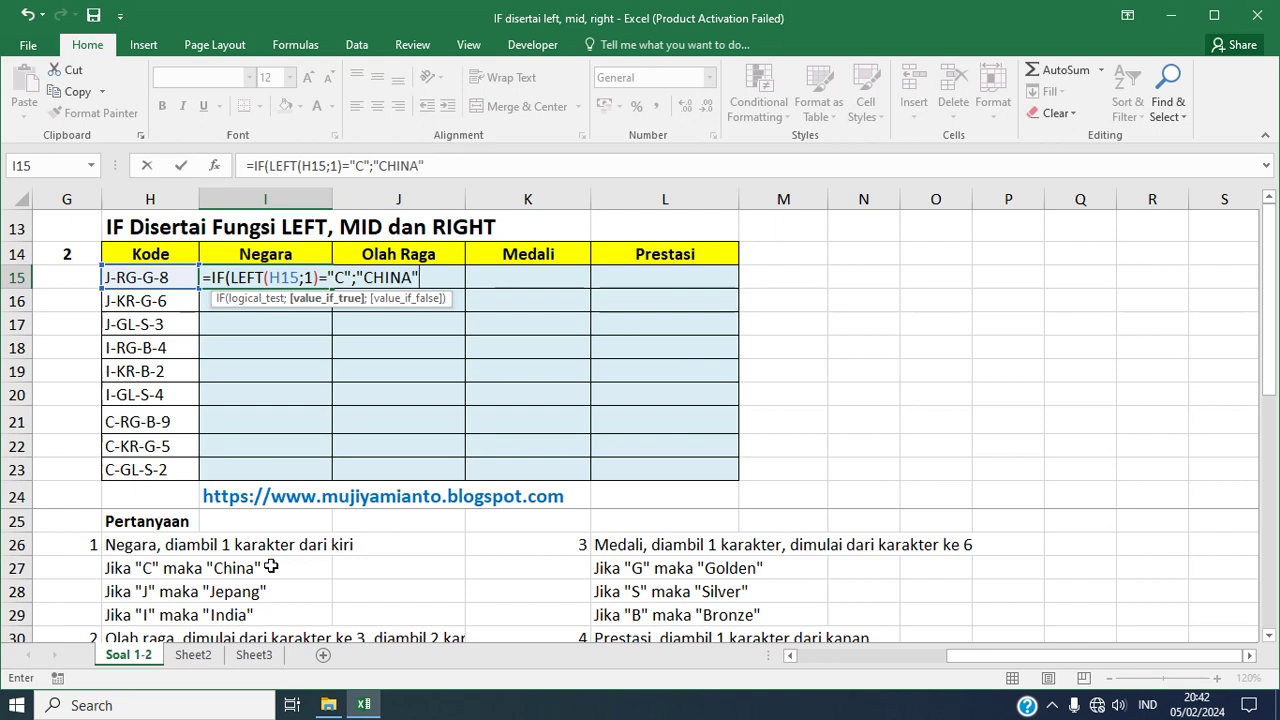
# - Nest a second IF in the I15 formula that returns "JEPANG" when LEFT(H15;1) equals "J"
pyautogui.write(';')
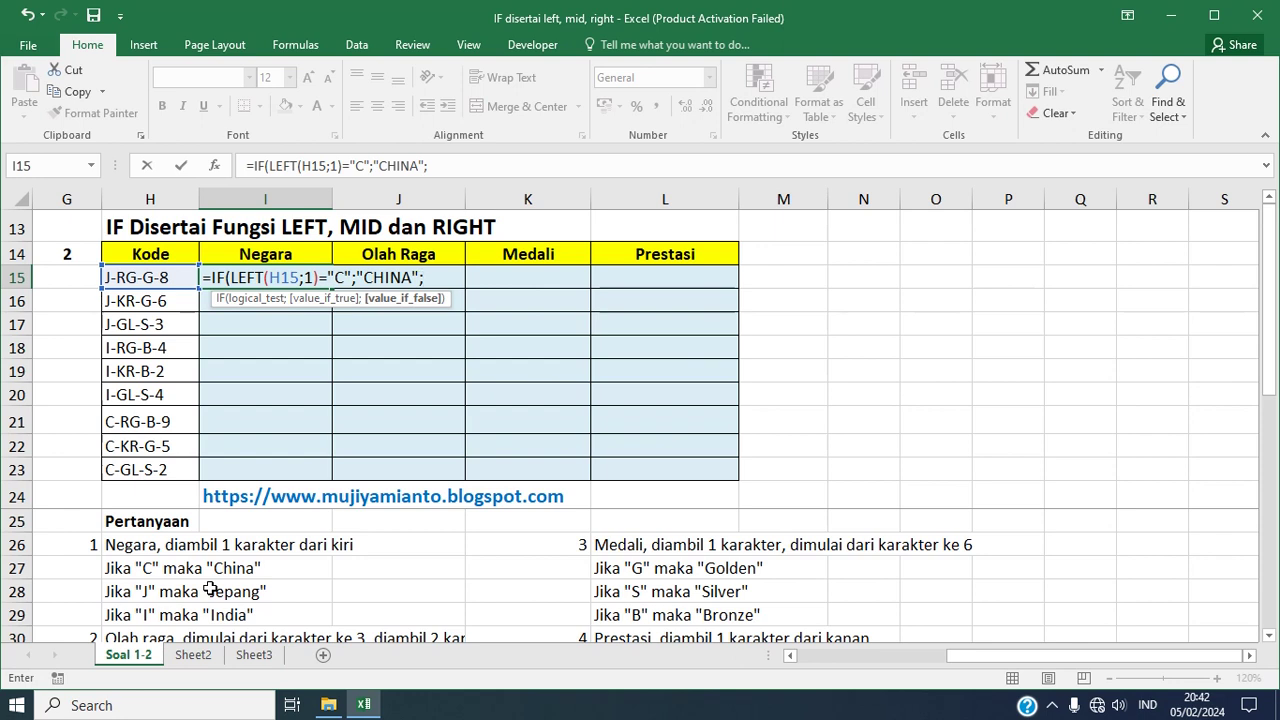
pyautogui.write('IF(')
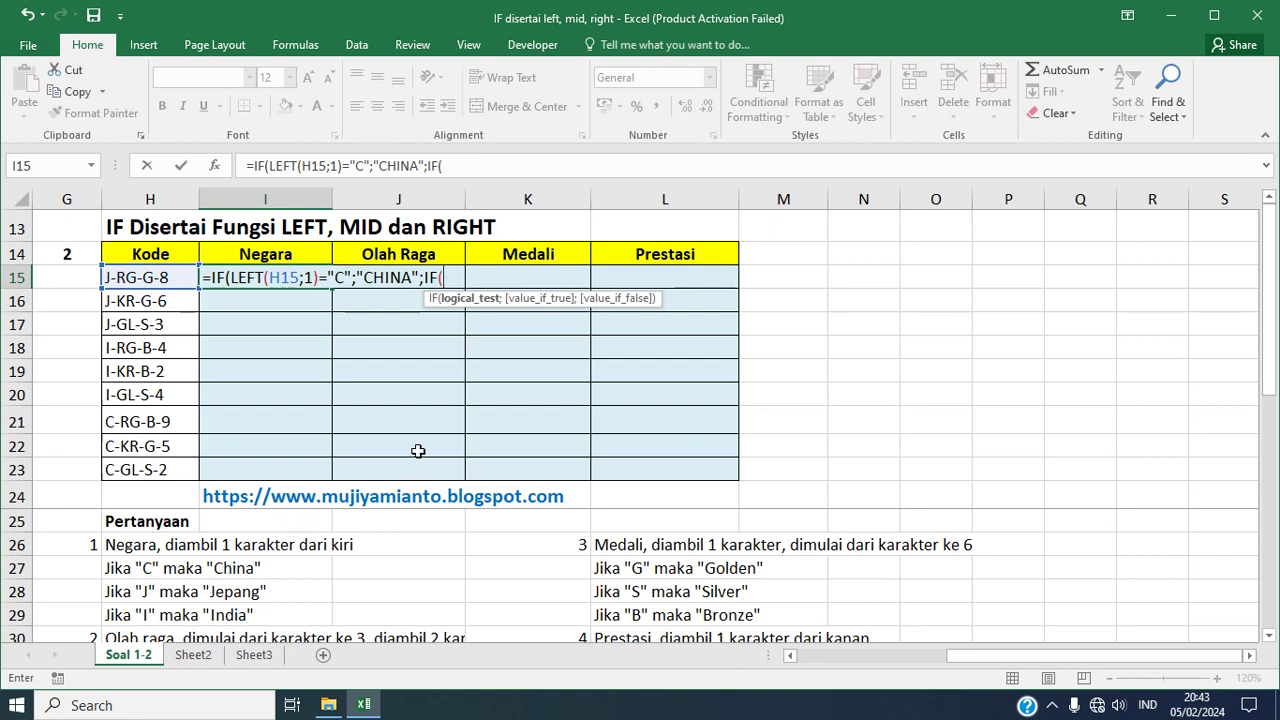
pyautogui.write('LEFT')
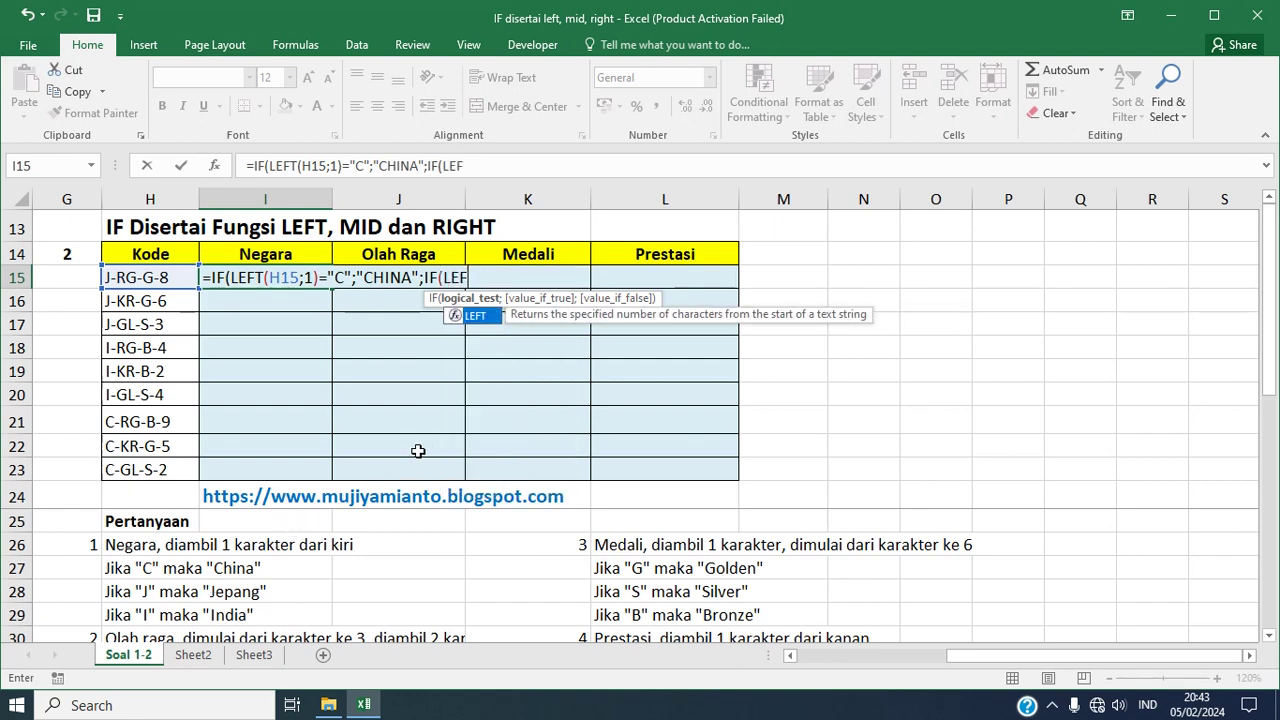
pyautogui.write('(')
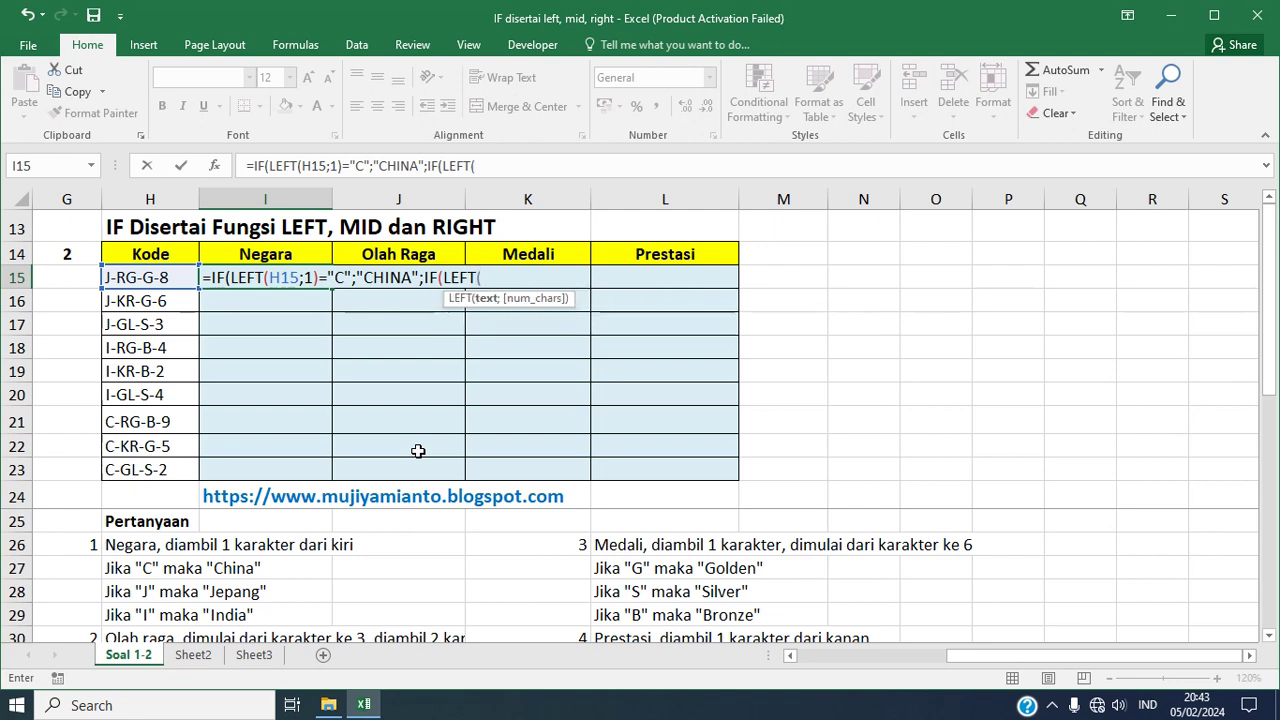
pyautogui.click(147, 277)
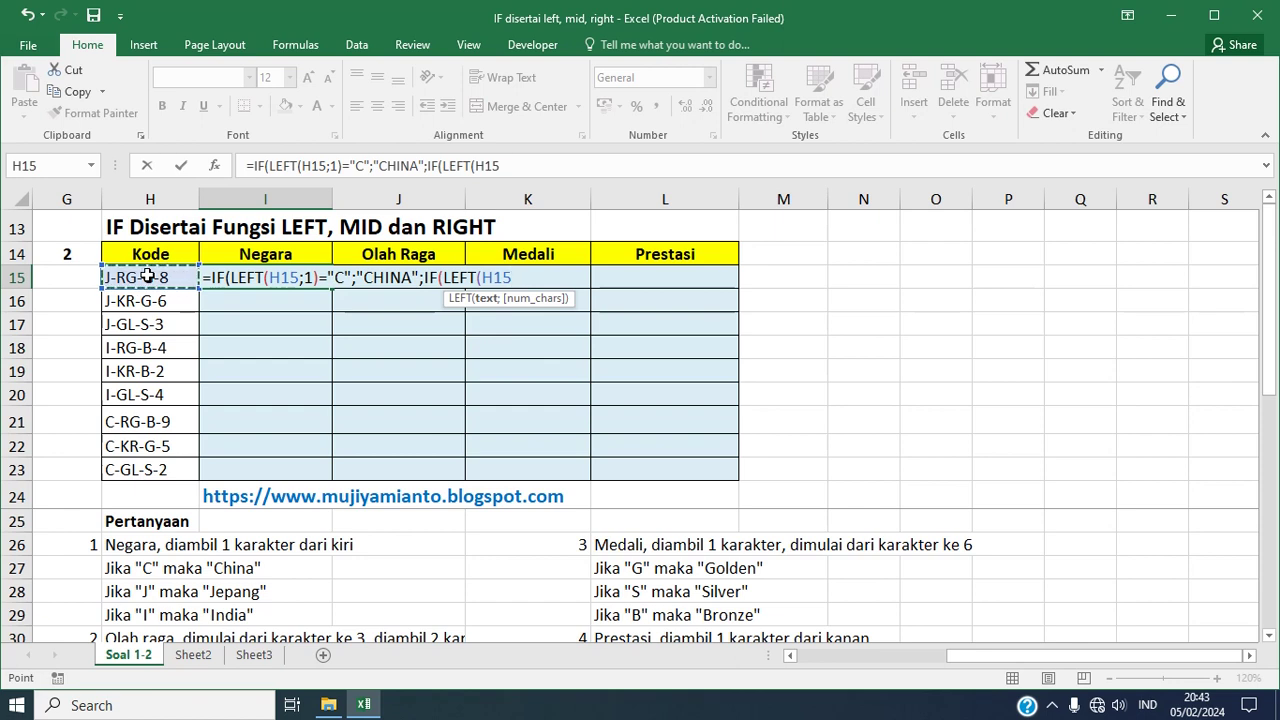
pyautogui.write(';')
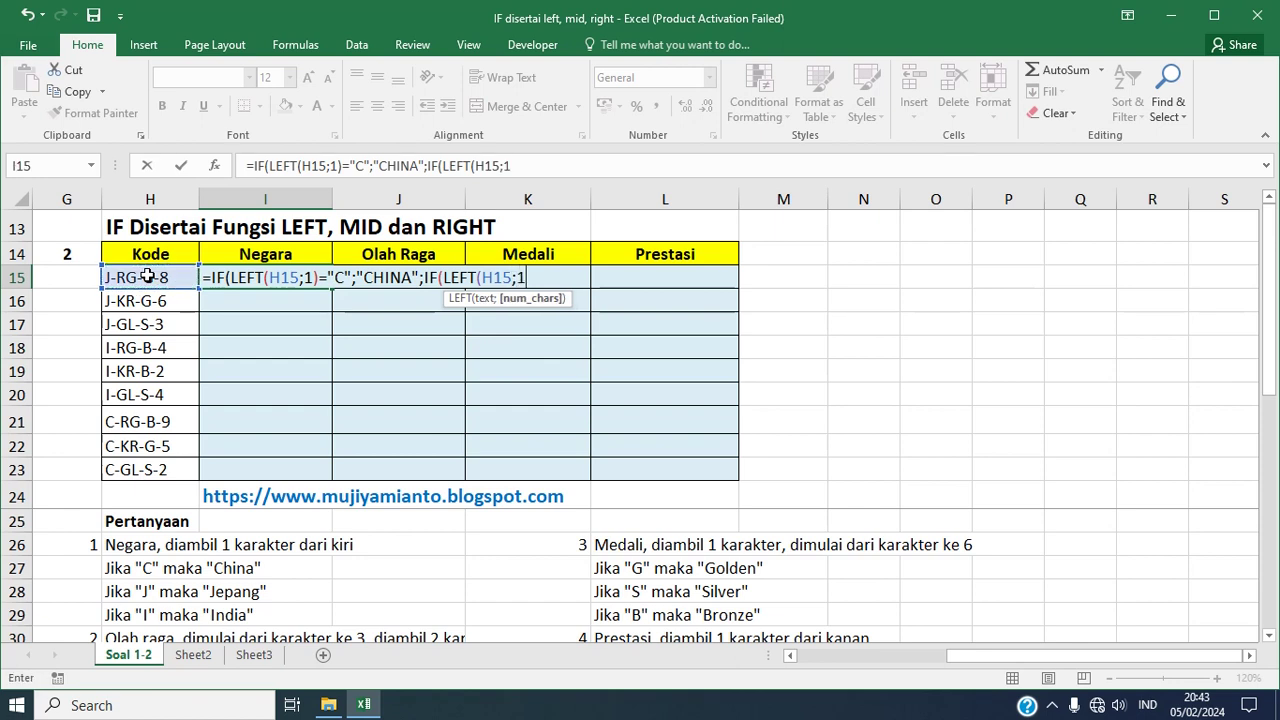
pyautogui.write('1)')
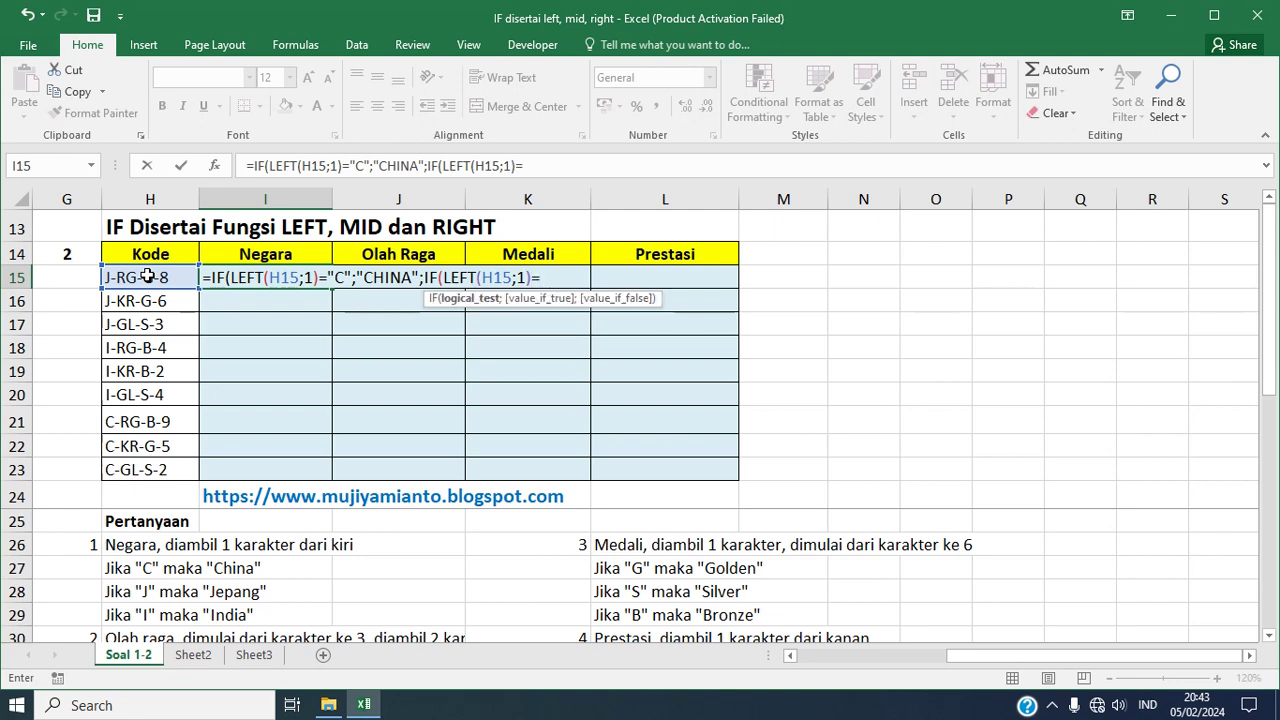
pyautogui.write('="J";')
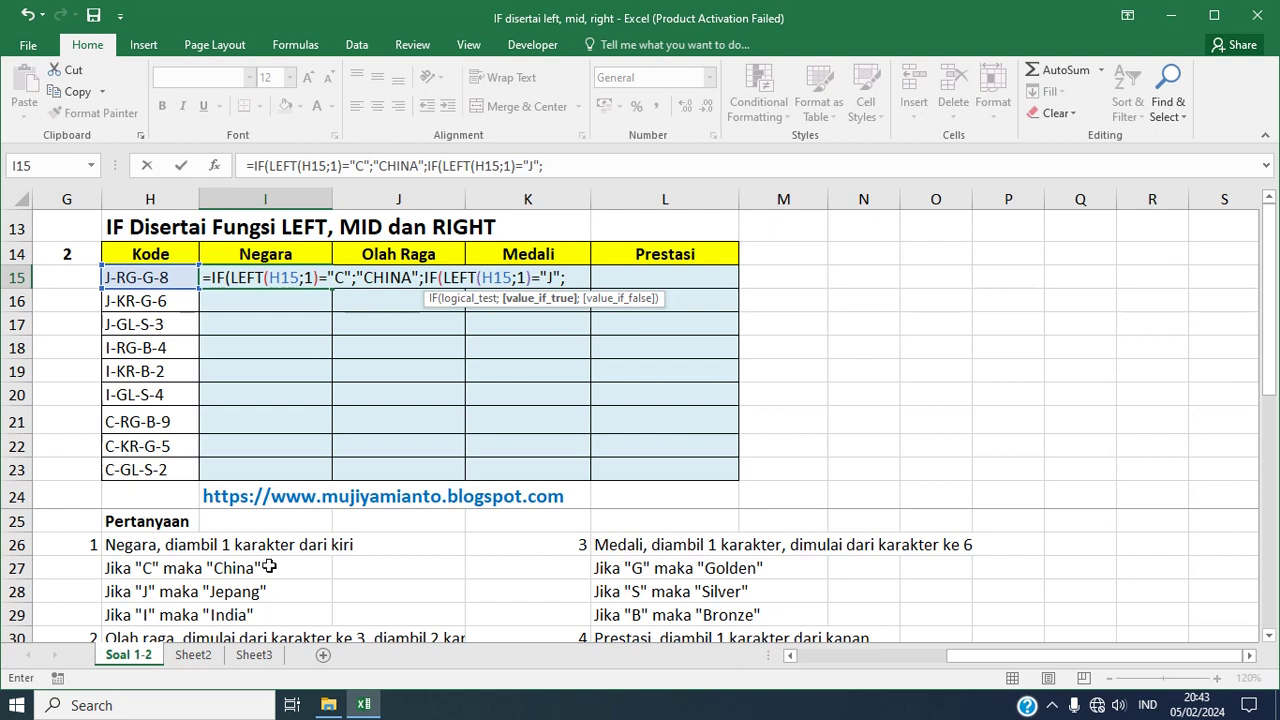
pyautogui.write('"JEPANG')
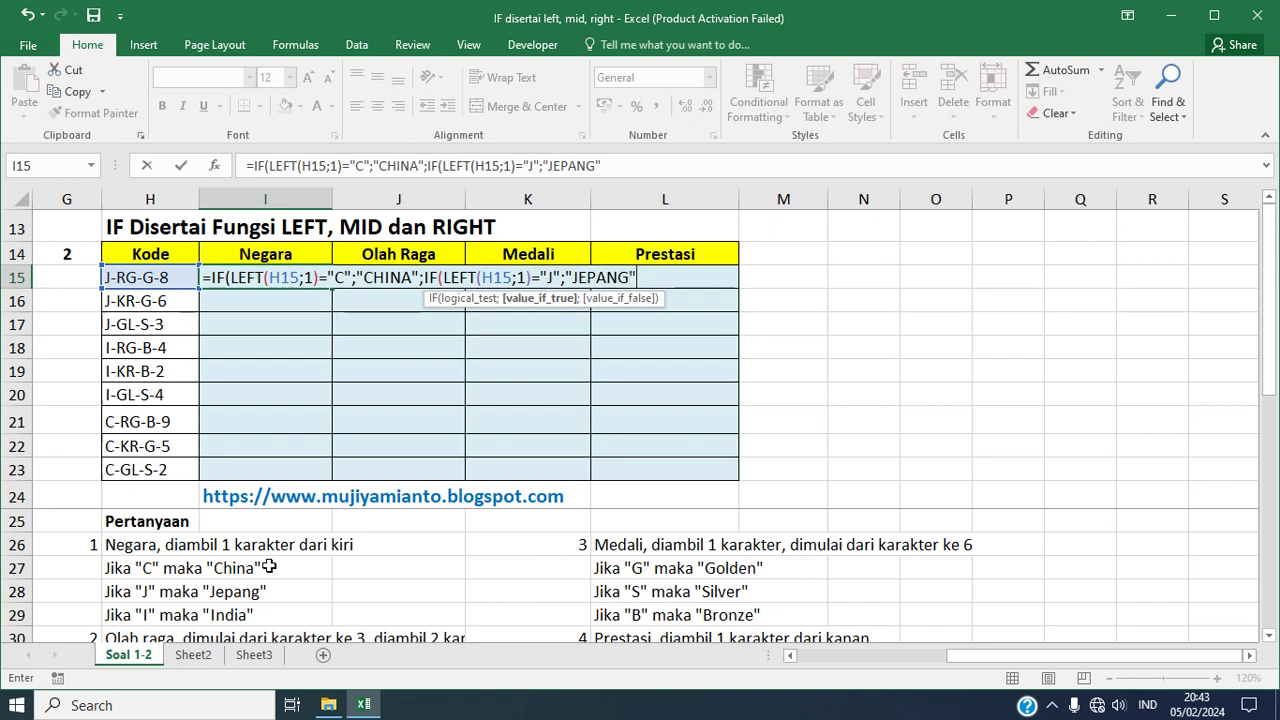
# - Complete the I15 formula with "INDIA" as the value if false and fill it down through I23
pyautogui.write('";"I')
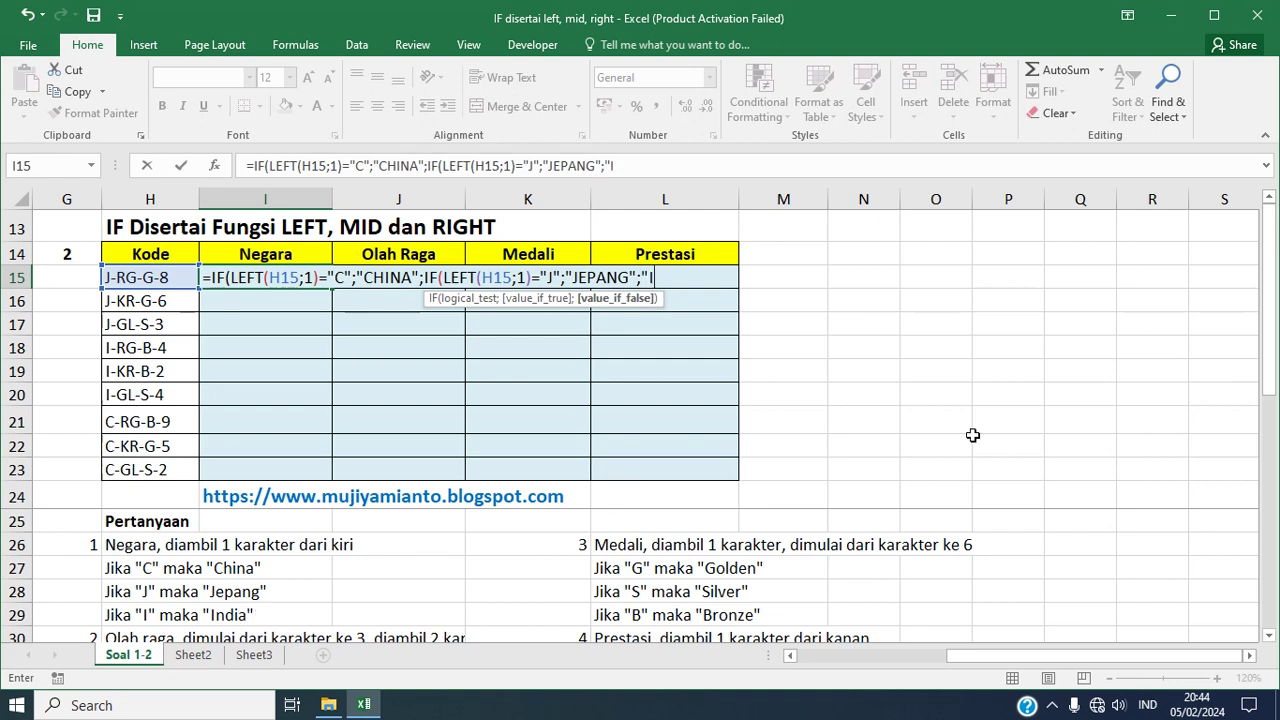
pyautogui.write('NDIA')
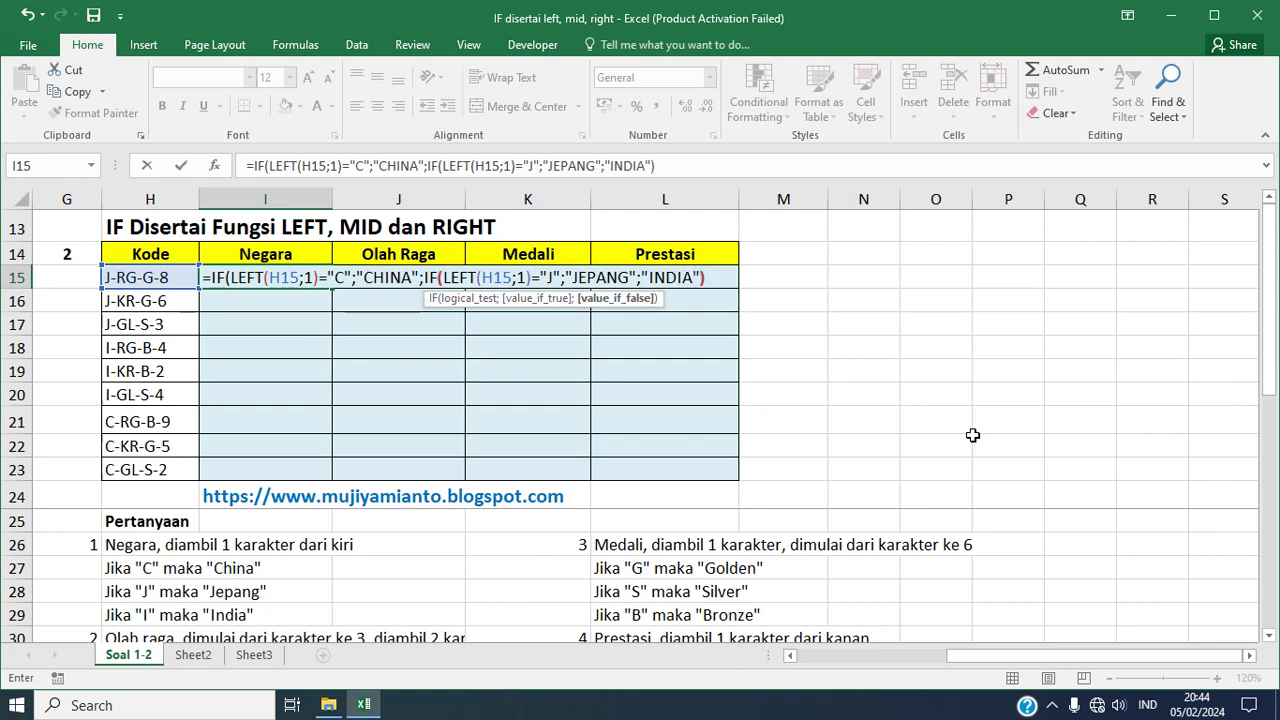
pyautogui.write('"))')
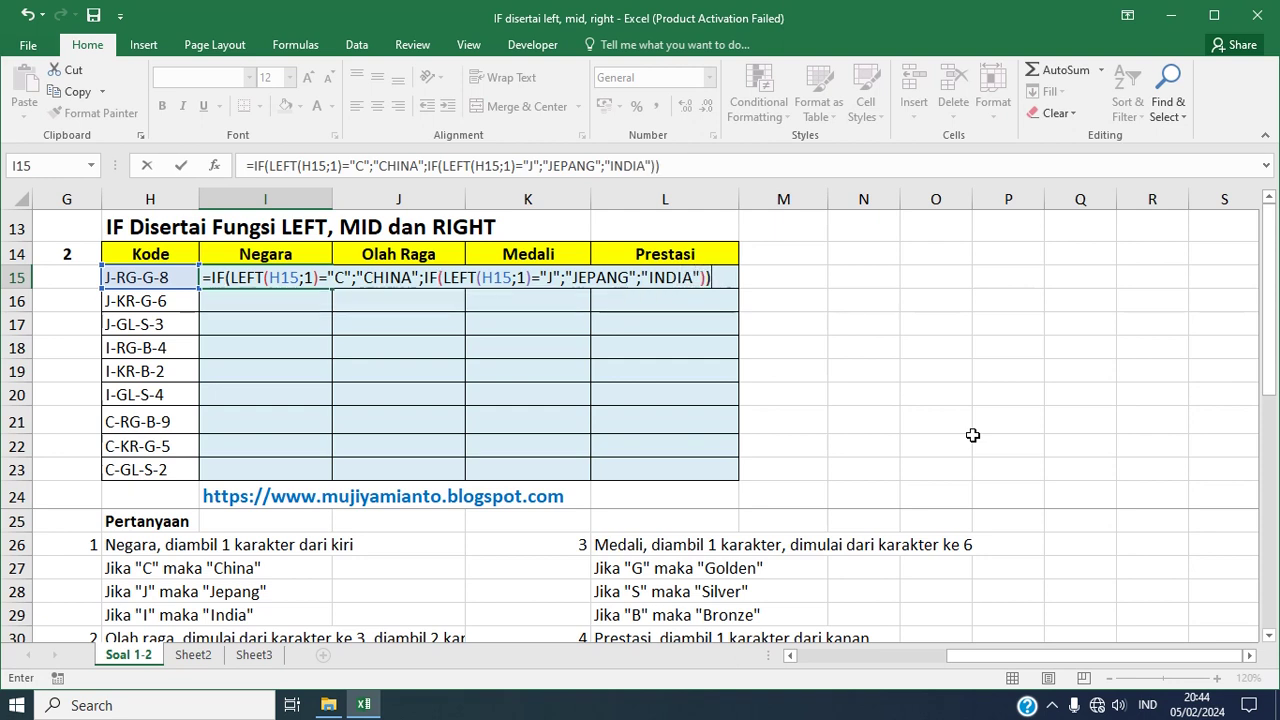
pyautogui.press('Return')
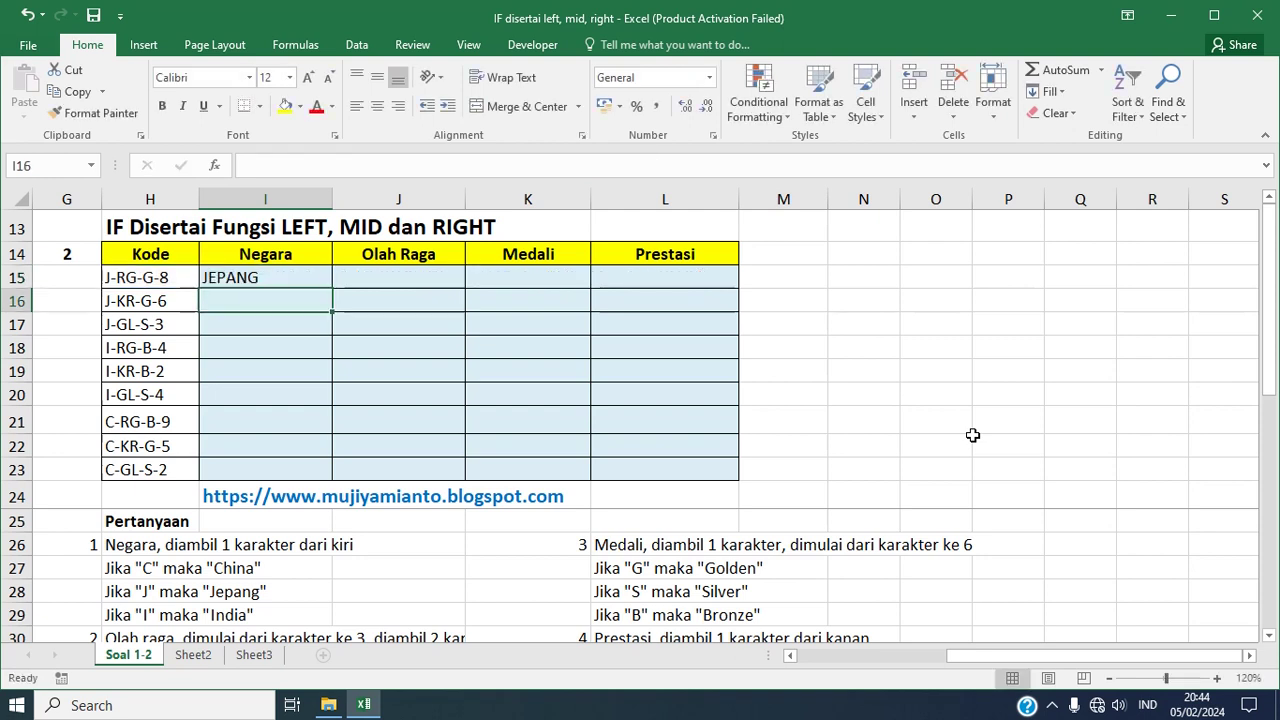
pyautogui.click(295, 277)
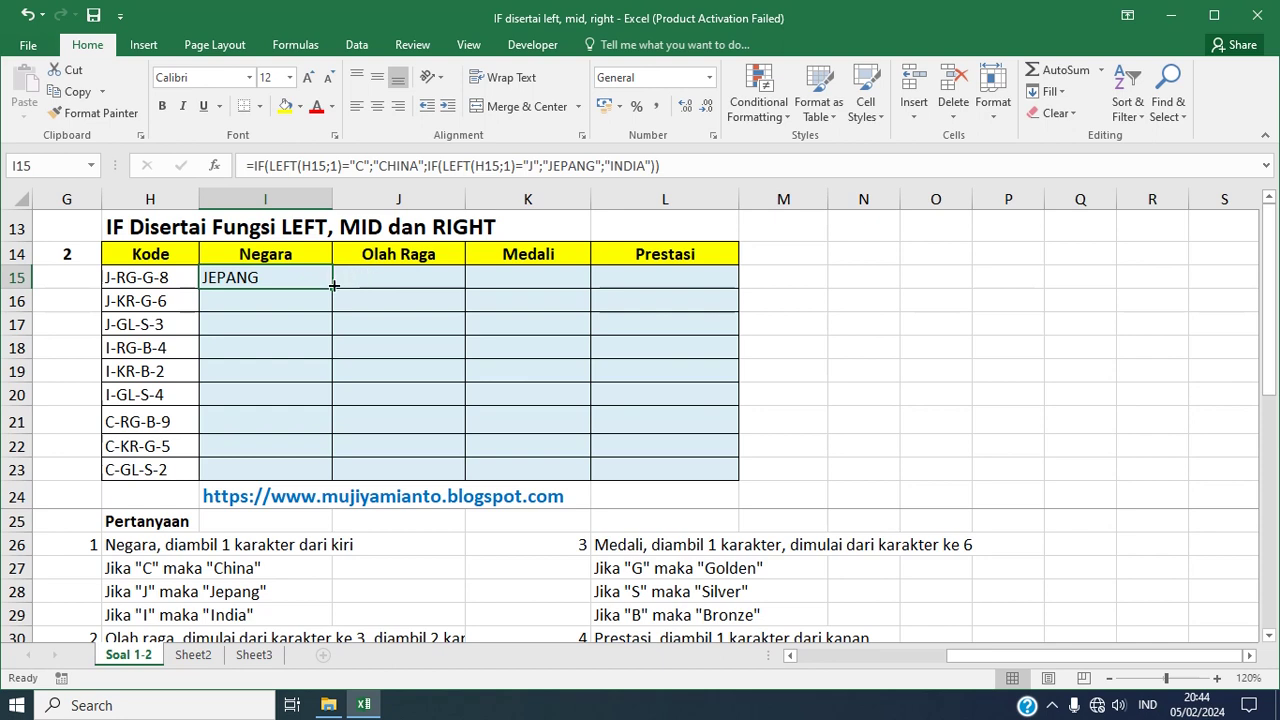
pyautogui.moveTo(332, 286); pyautogui.dragTo(322, 480)
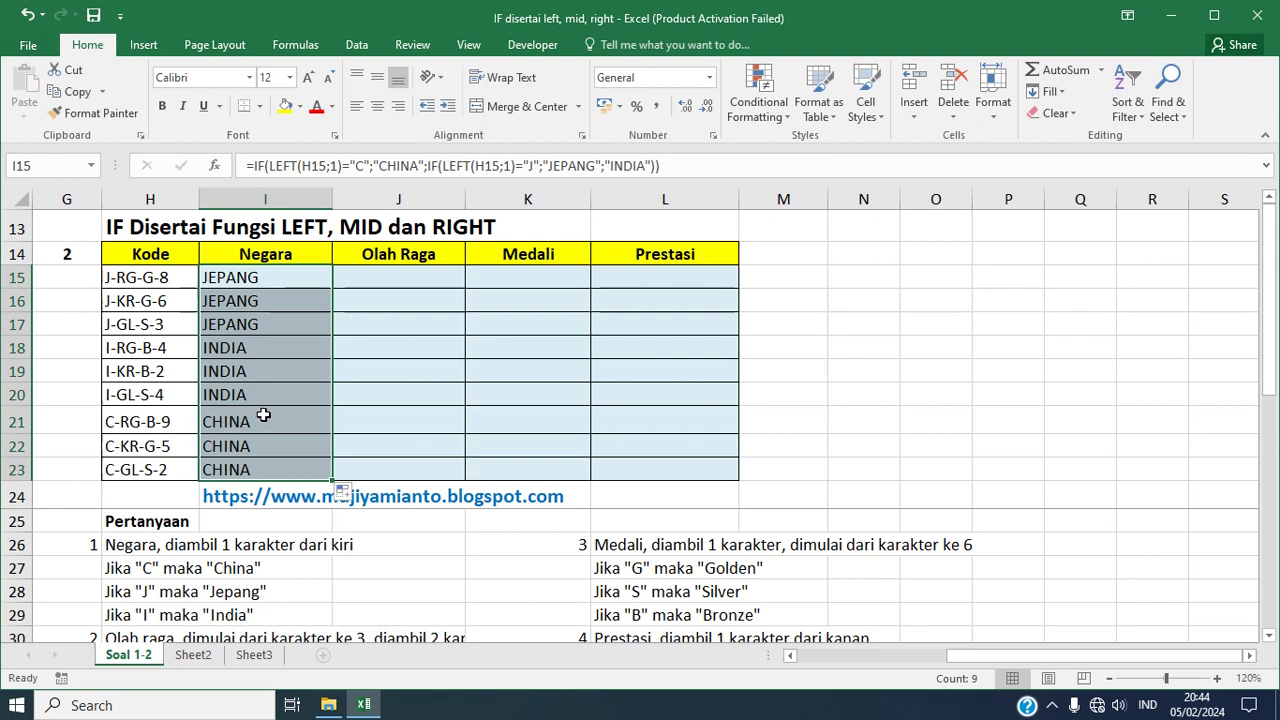
# - Begin the Olah Raga formula in J15 with an IF that returns "RENANG" when MID(H15;3;2) equals "RG"
pyautogui.click(425, 283)
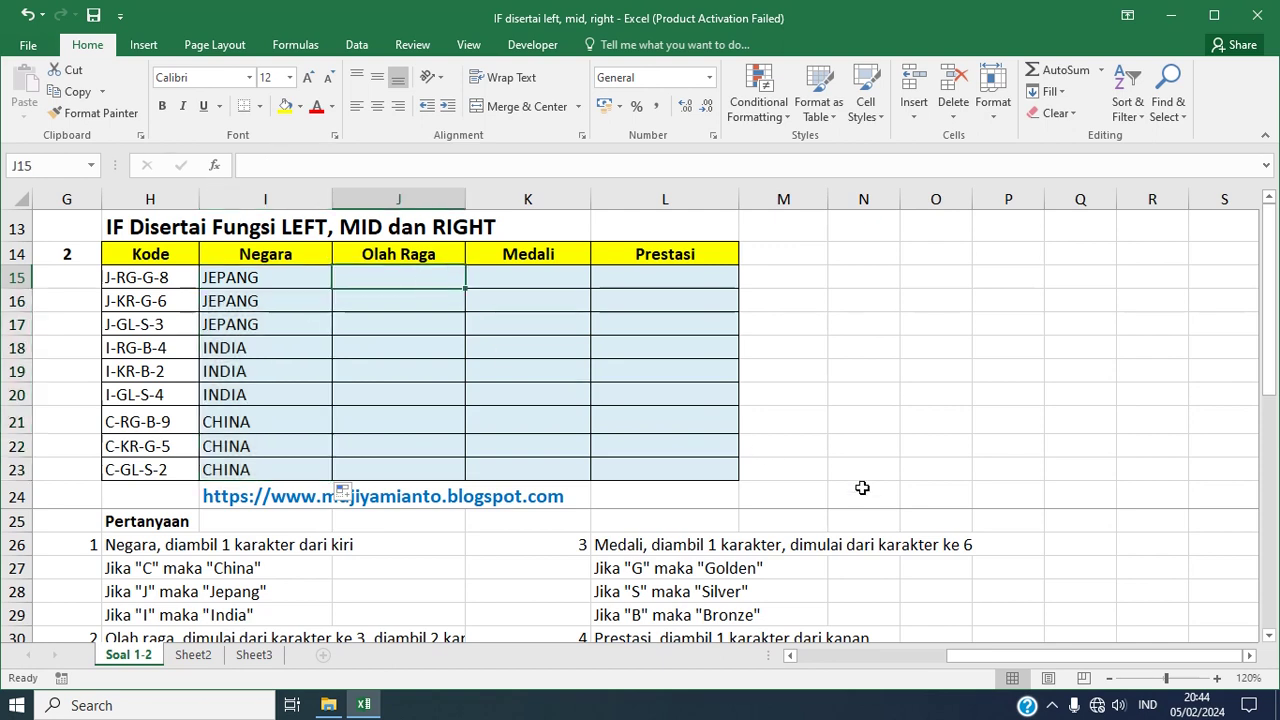
pyautogui.click(1268, 636)
pyautogui.click(1268, 636)
pyautogui.click(1268, 636)
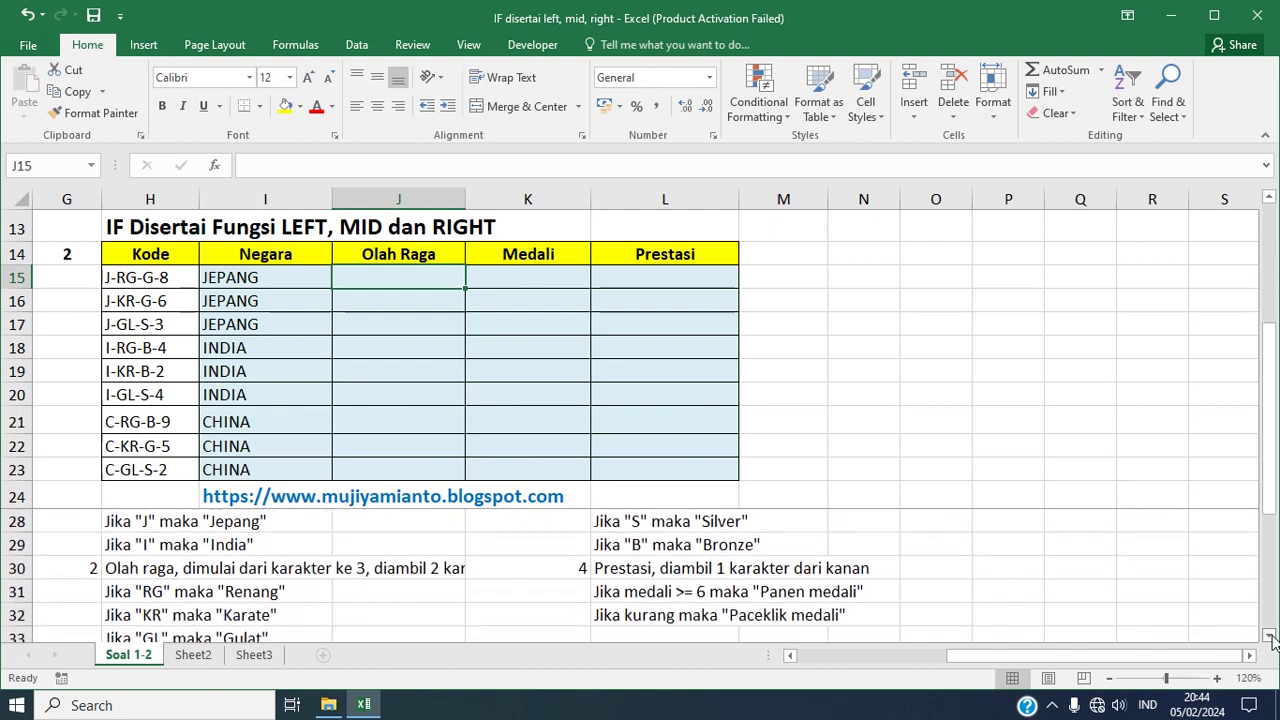
pyautogui.click(1268, 636)
pyautogui.click(1268, 636)
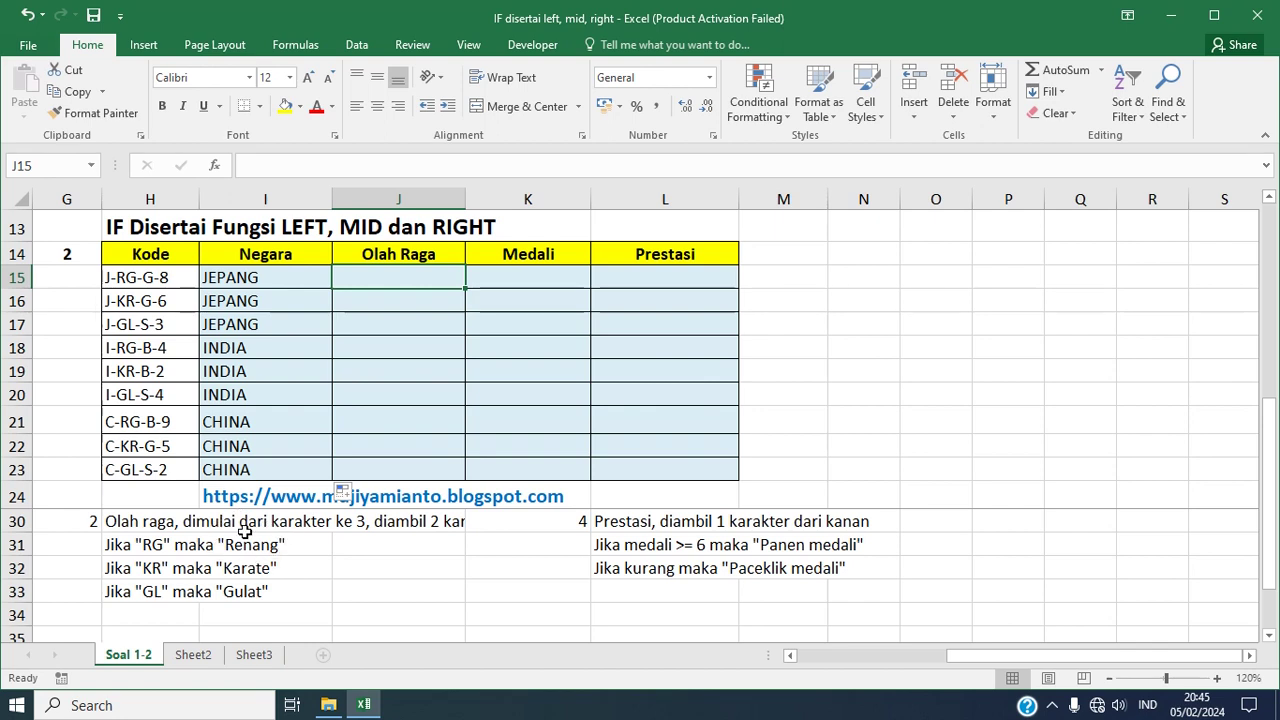
pyautogui.write('=IF')
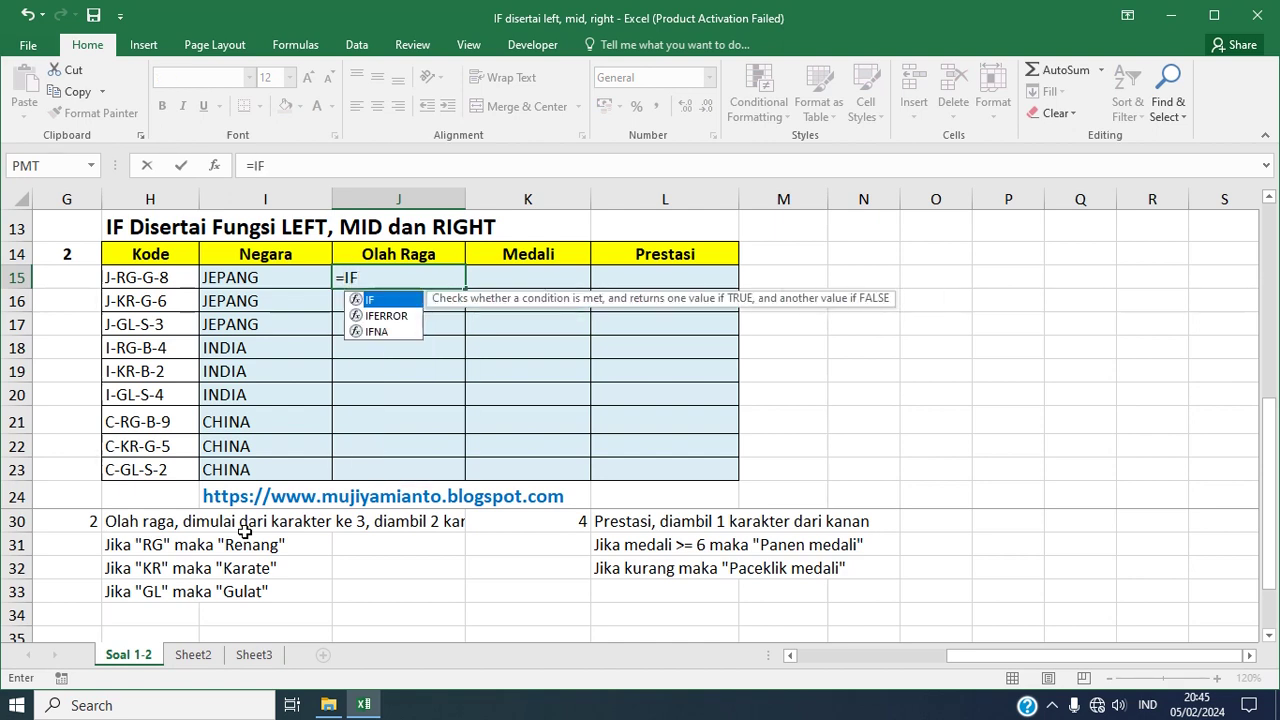
pyautogui.write('(')
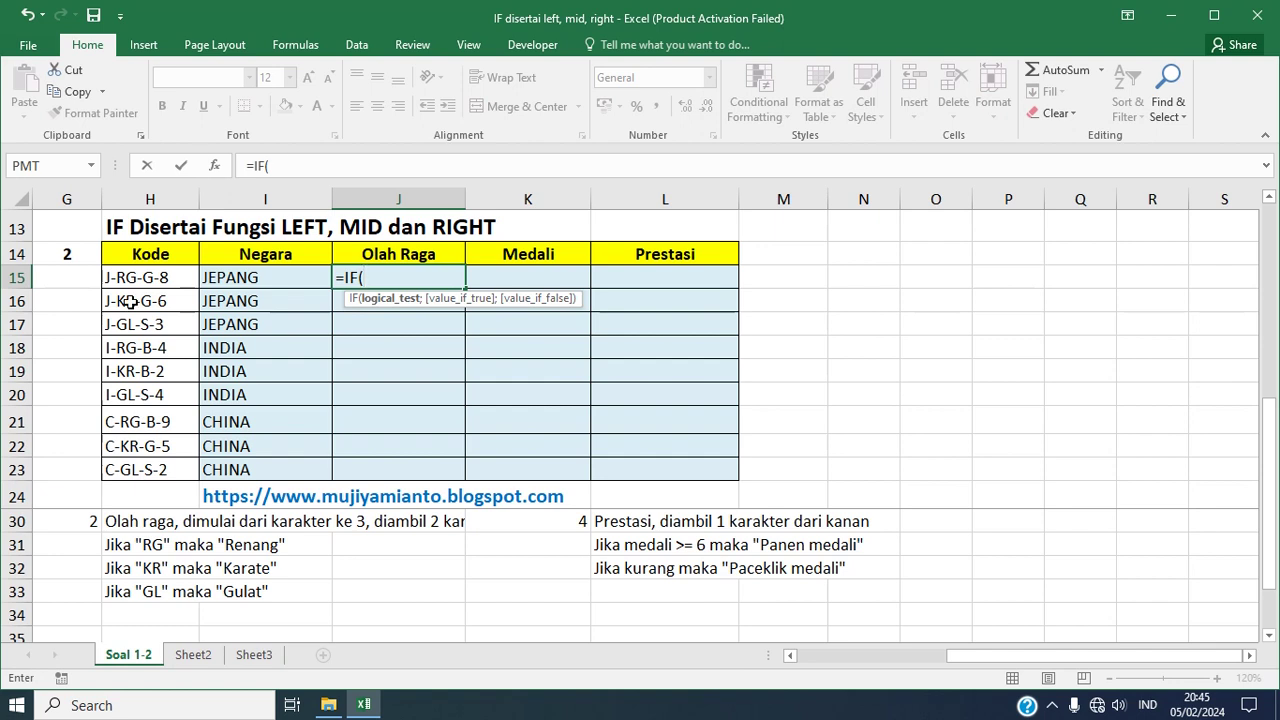
pyautogui.write('MID(')
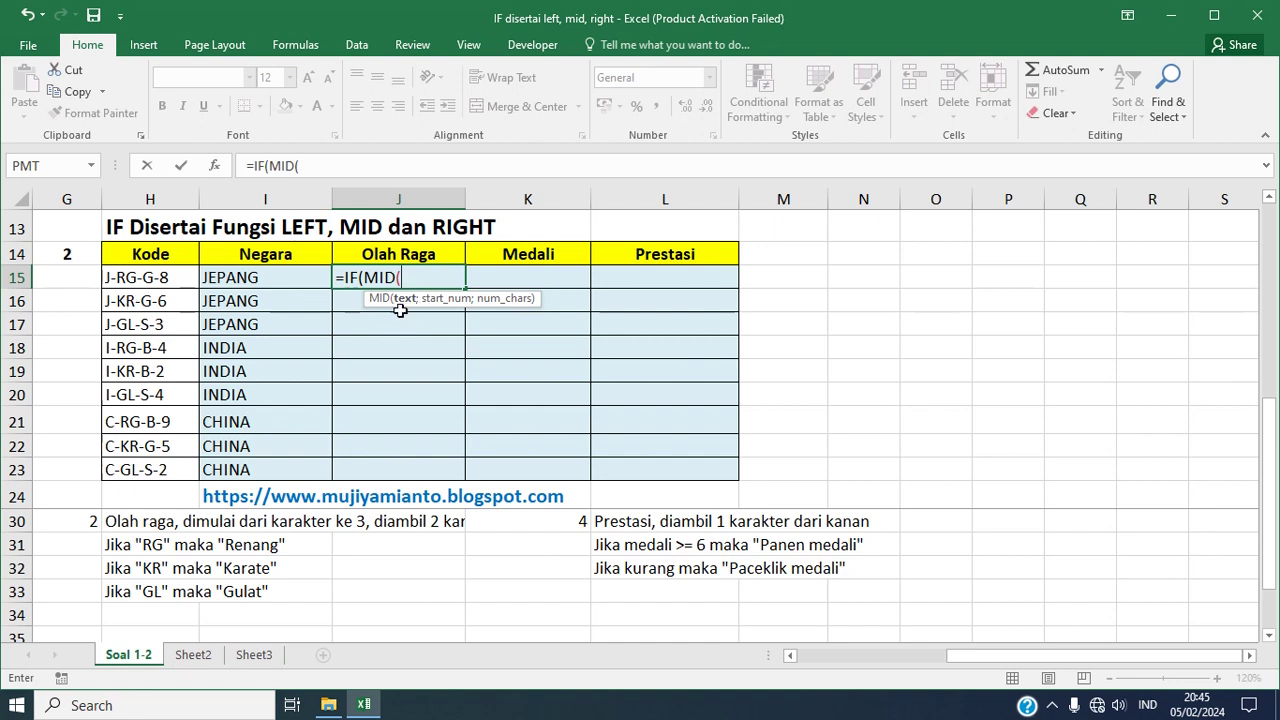
pyautogui.click(168, 280)
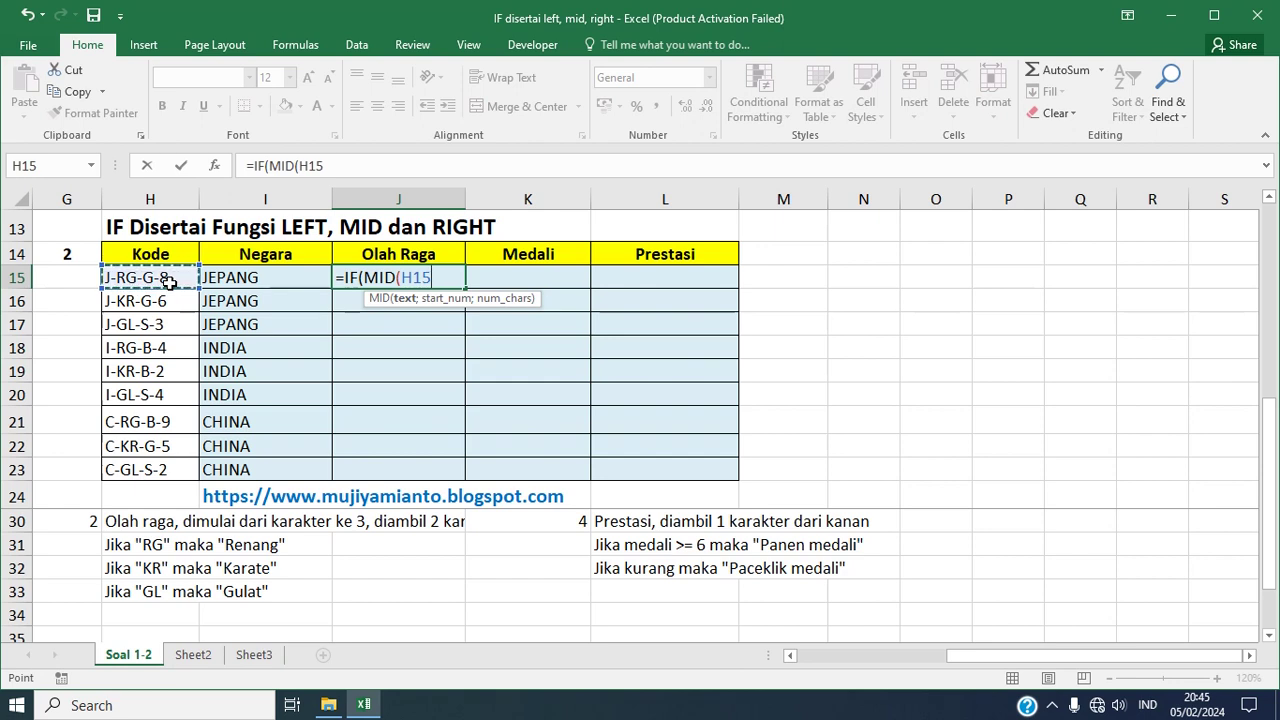
pyautogui.write(';3')
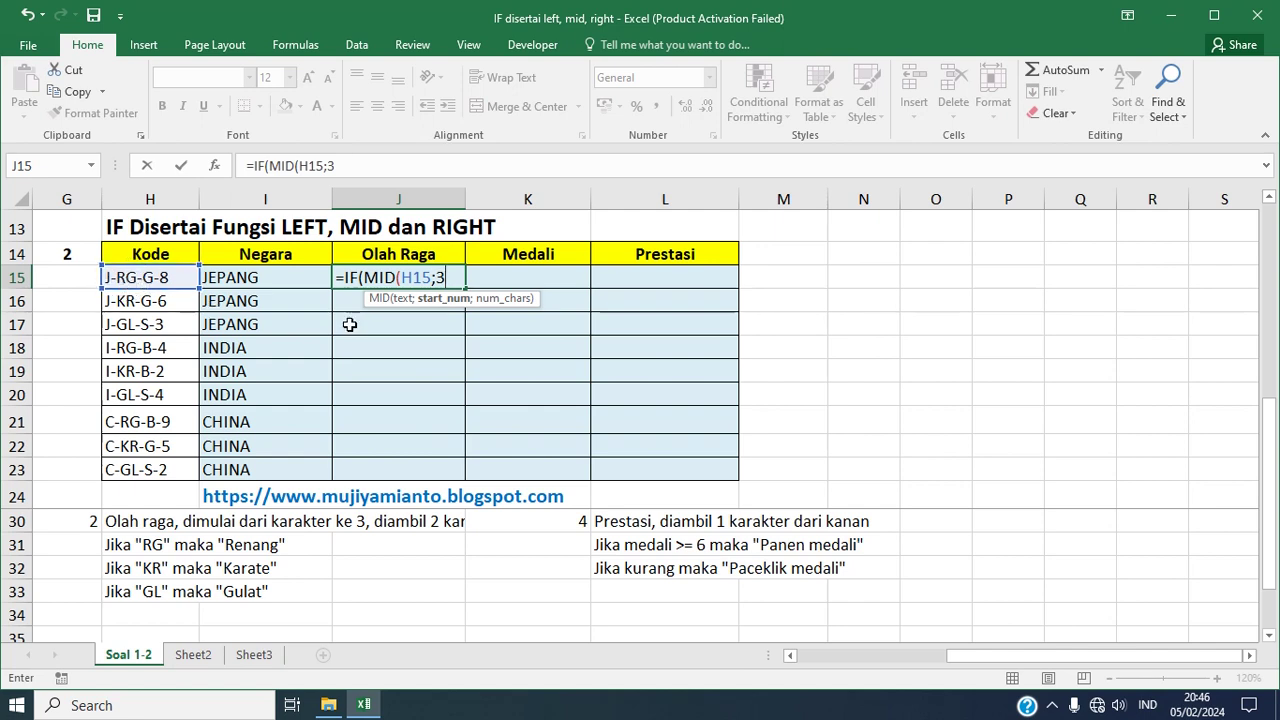
pyautogui.write(';2')
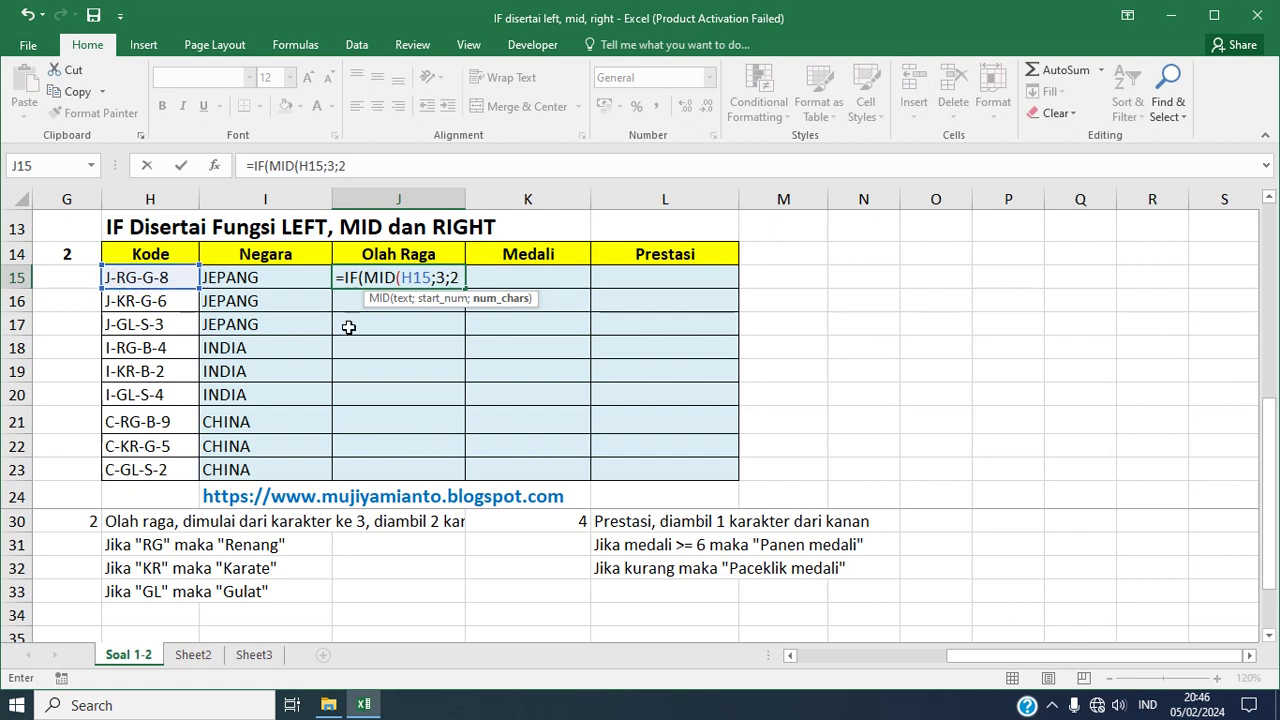
pyautogui.write(')')
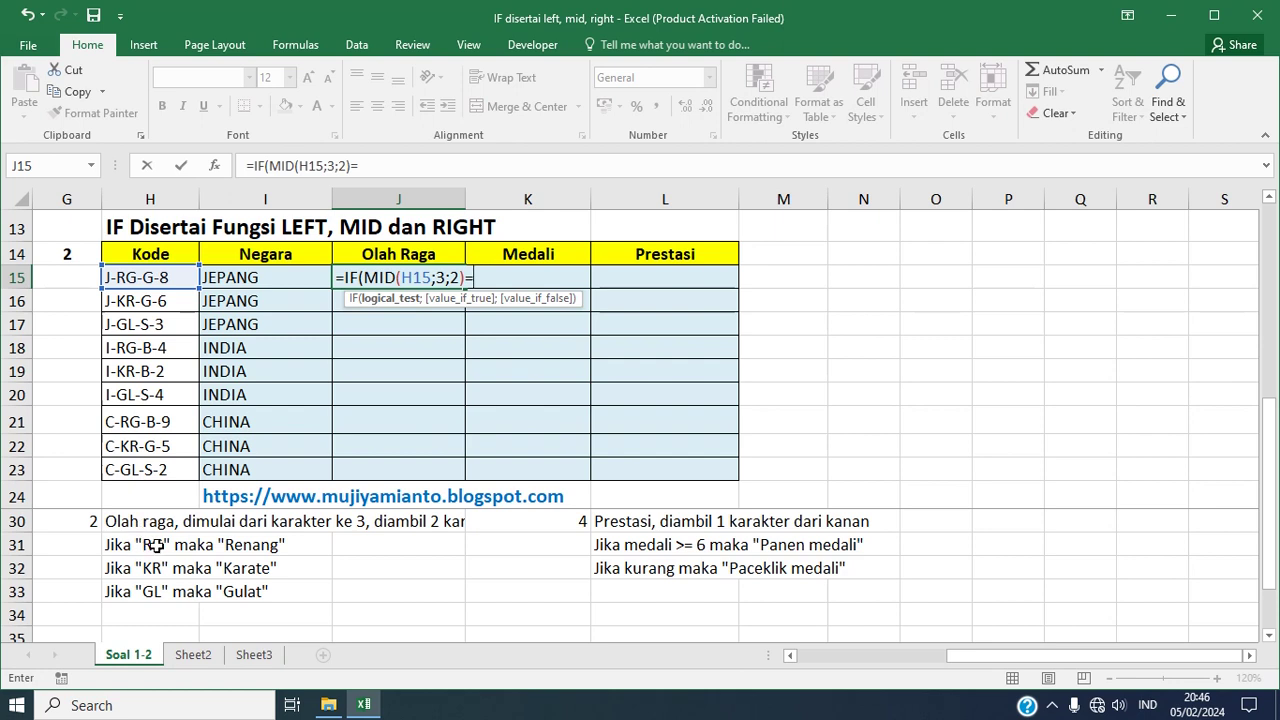
pyautogui.write('="RG')
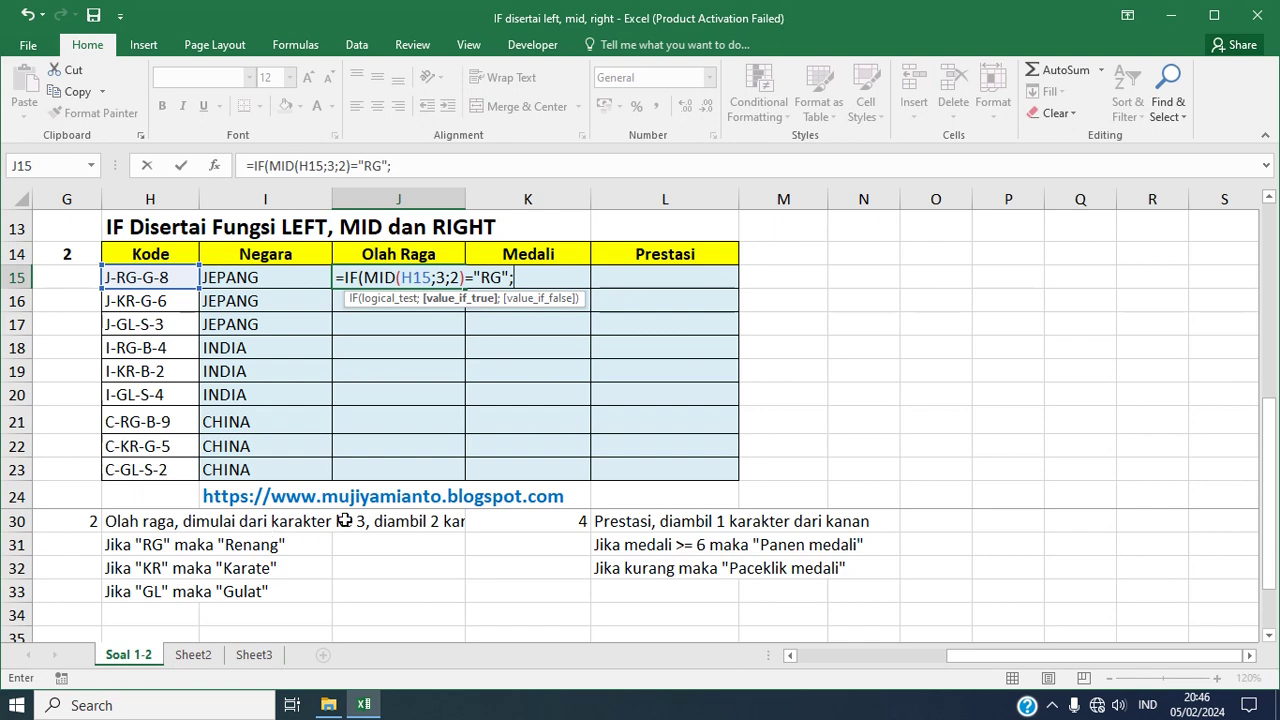
pyautogui.write('"RENANG')
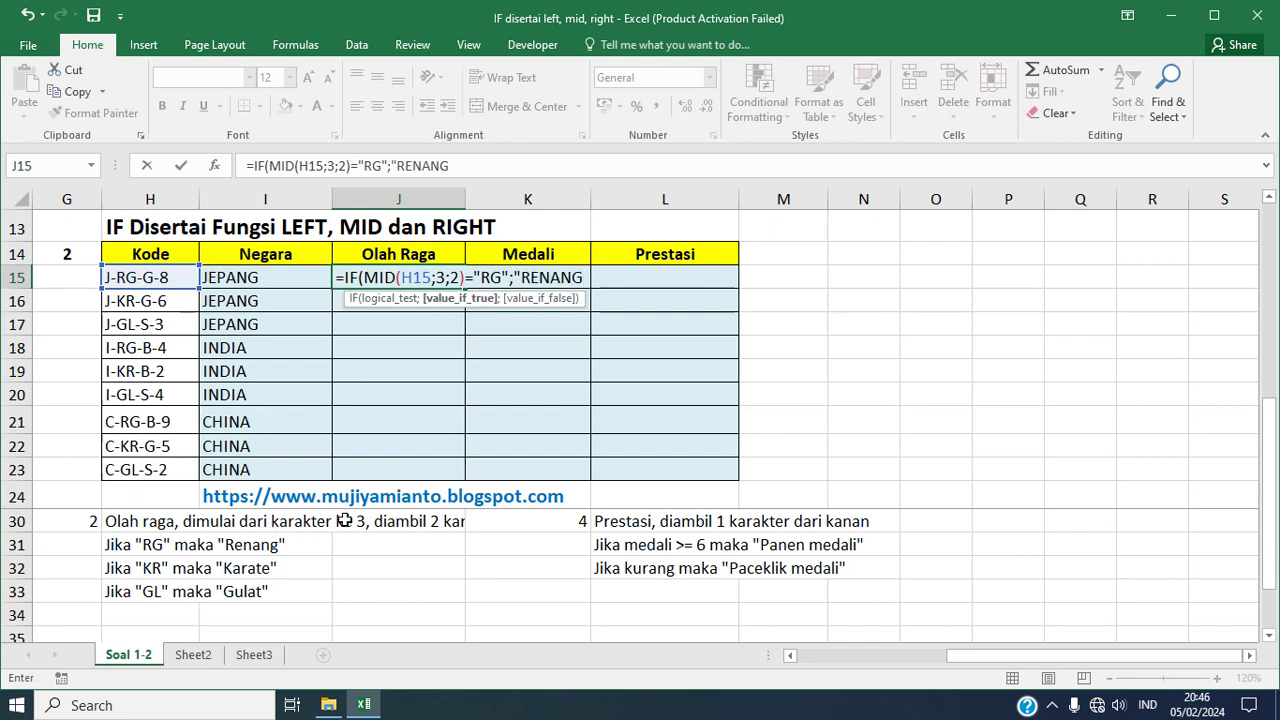
pyautogui.write('";')
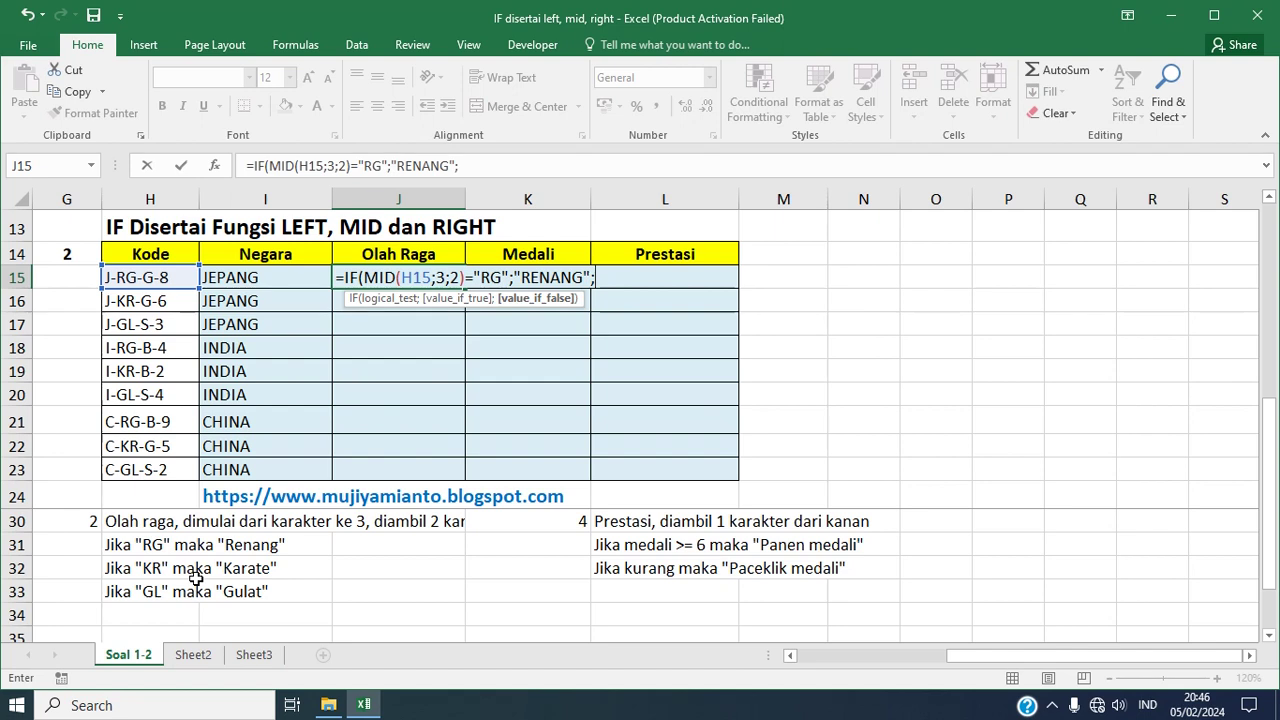
# - Nest a second IF in the J15 formula that returns "KARATE" when MID(H15;3;2) equals "KR"
pyautogui.write('IF(')
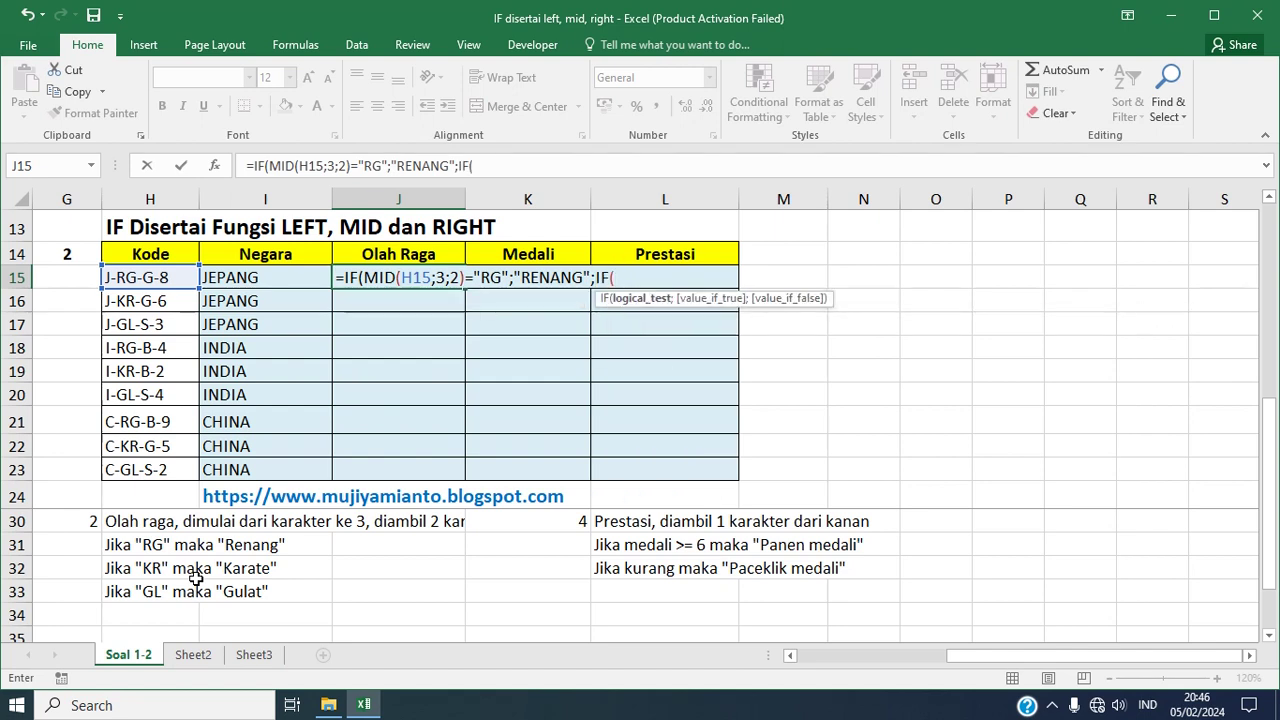
pyautogui.write('MID')
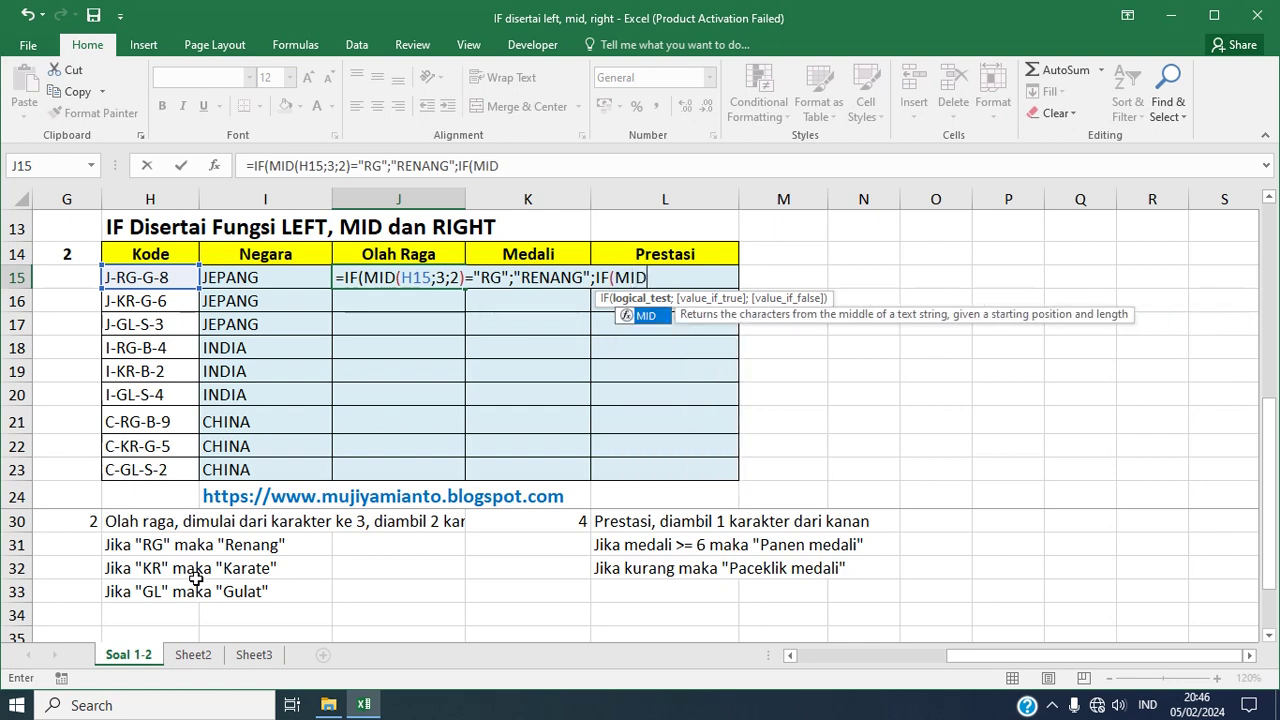
pyautogui.write('(')
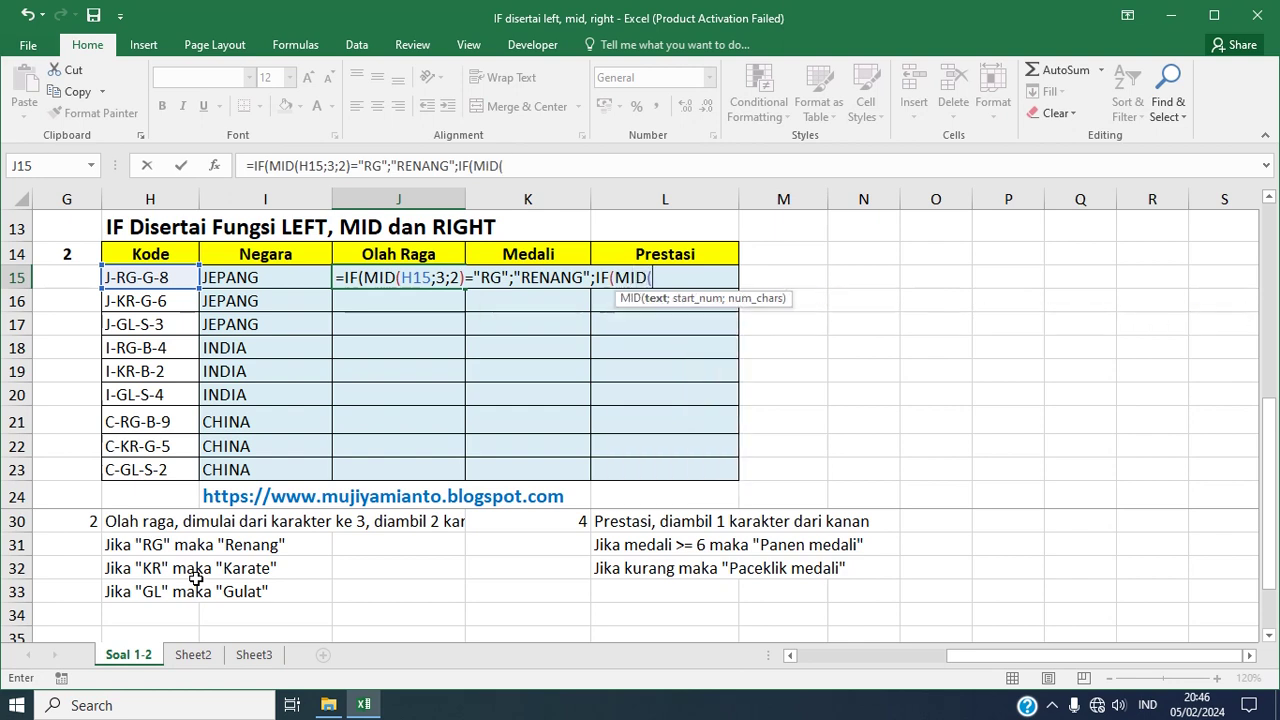
pyautogui.click(151, 277)
pyautogui.write(';')
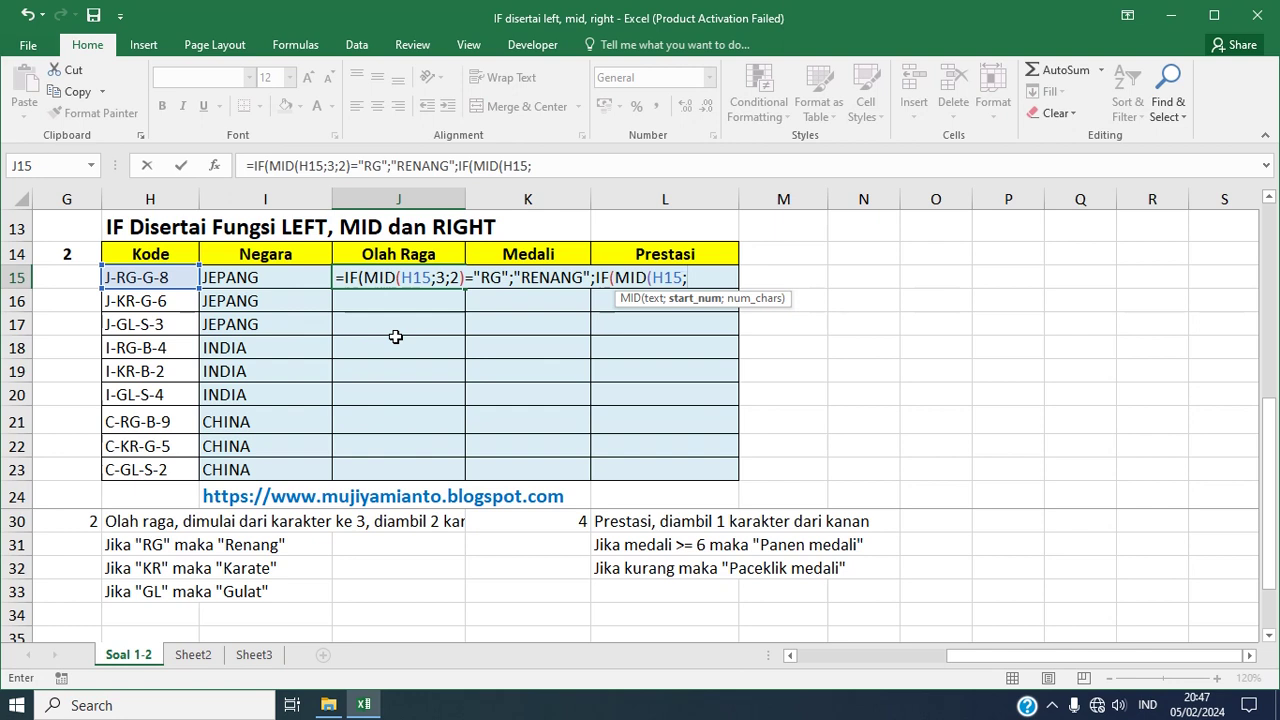
pyautogui.write('3;2')
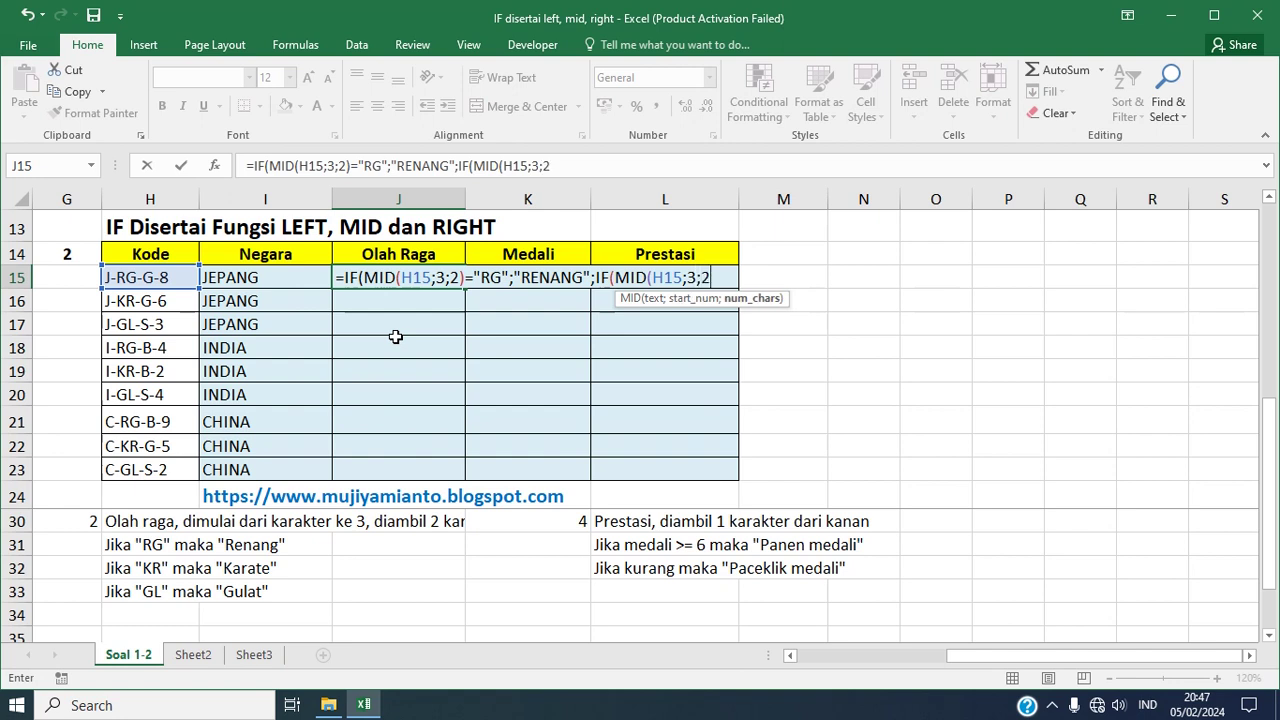
pyautogui.write(')=')
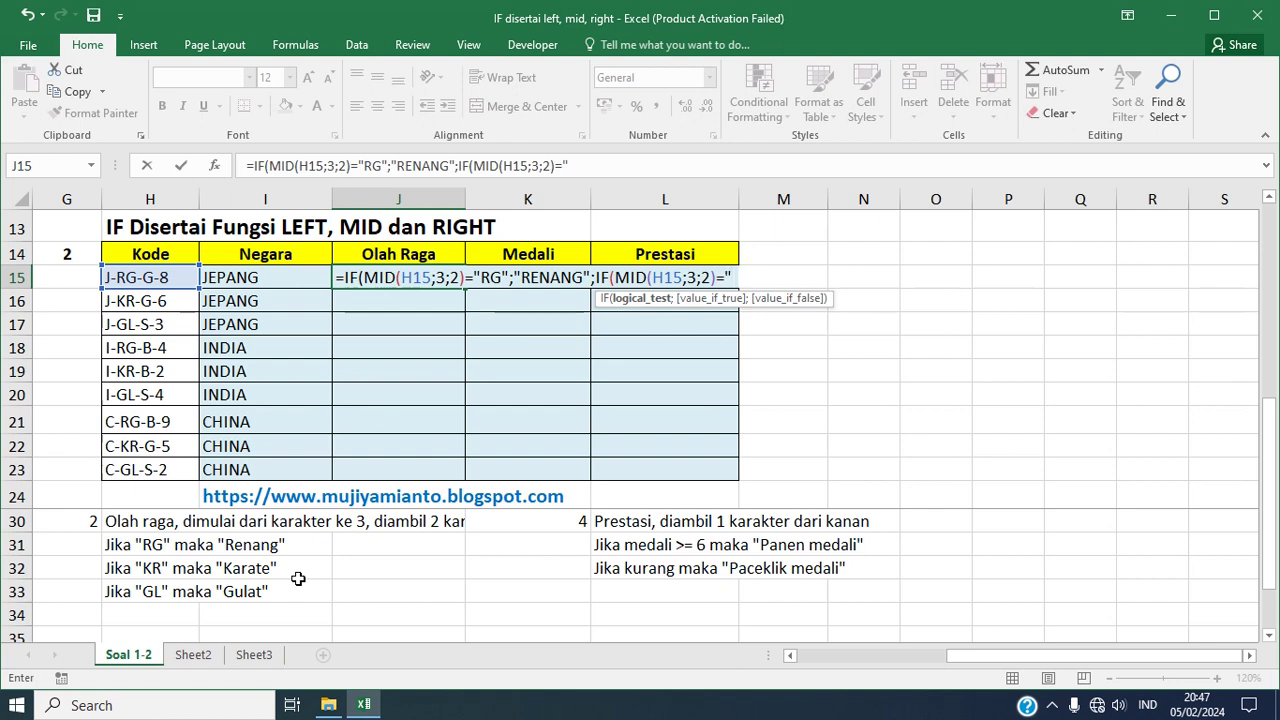
pyautogui.write('"KR"')
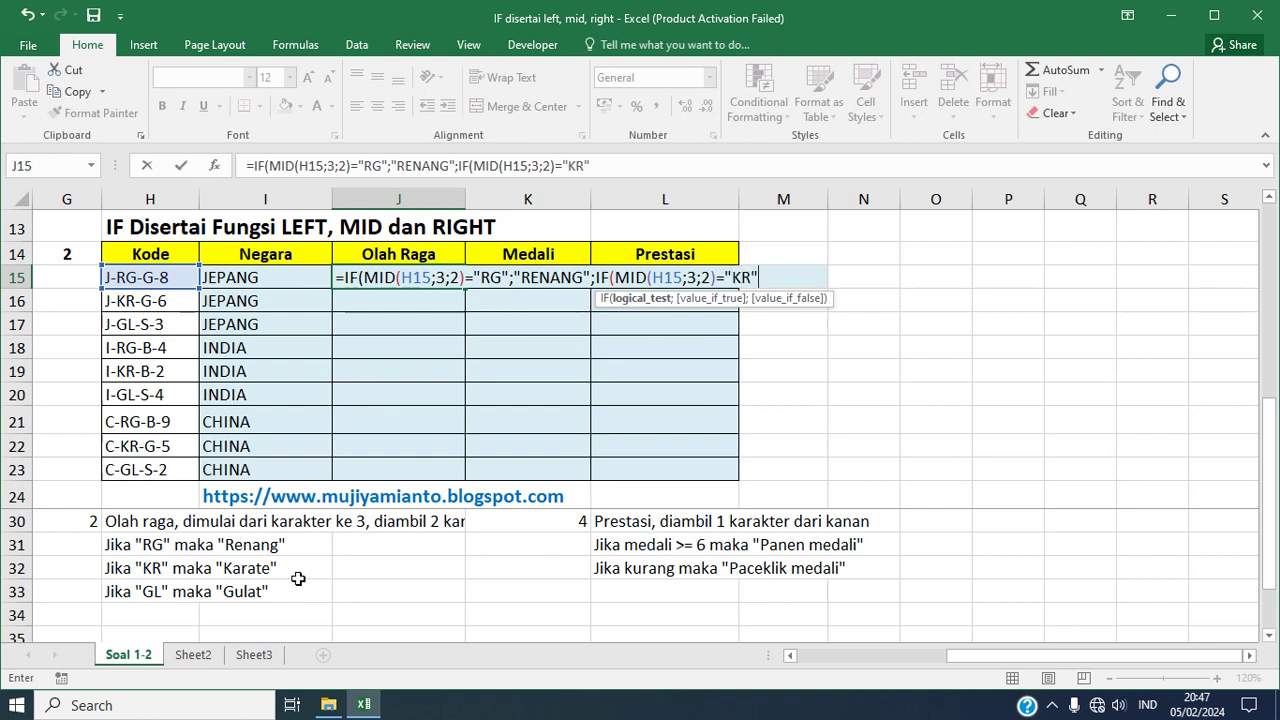
pyautogui.write(';')
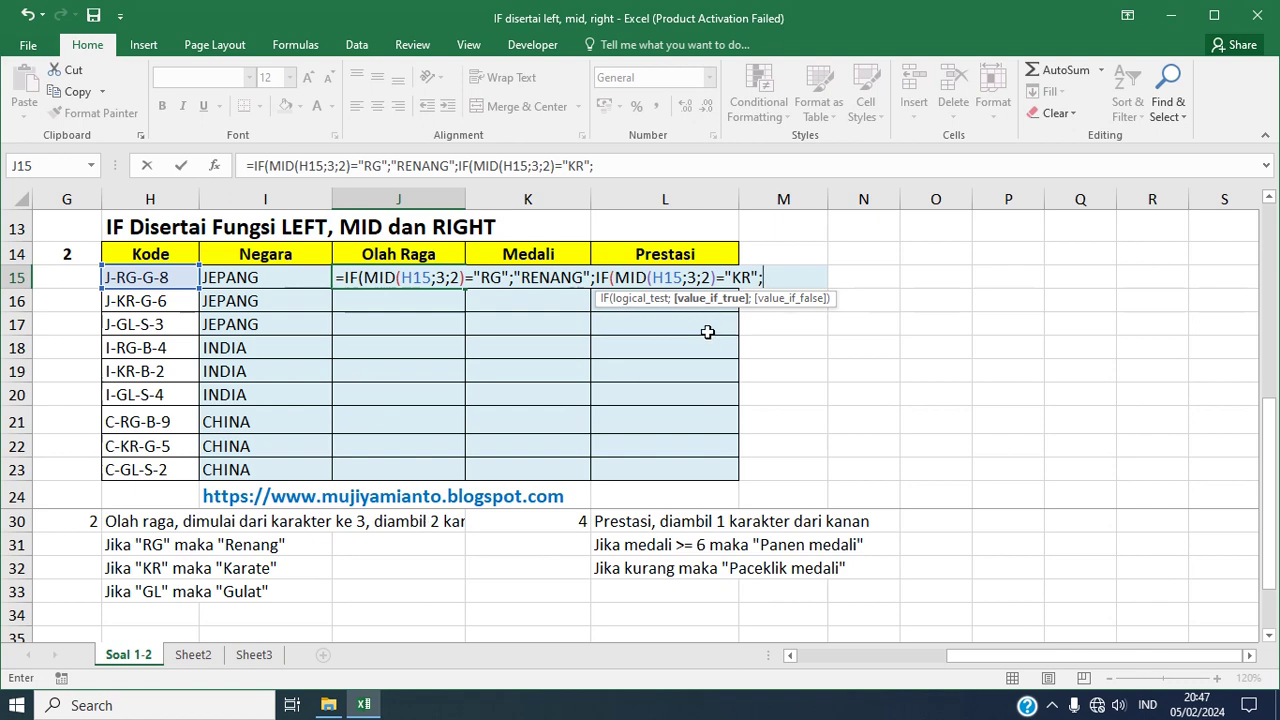
pyautogui.write('"')
pyautogui.write('KARA')
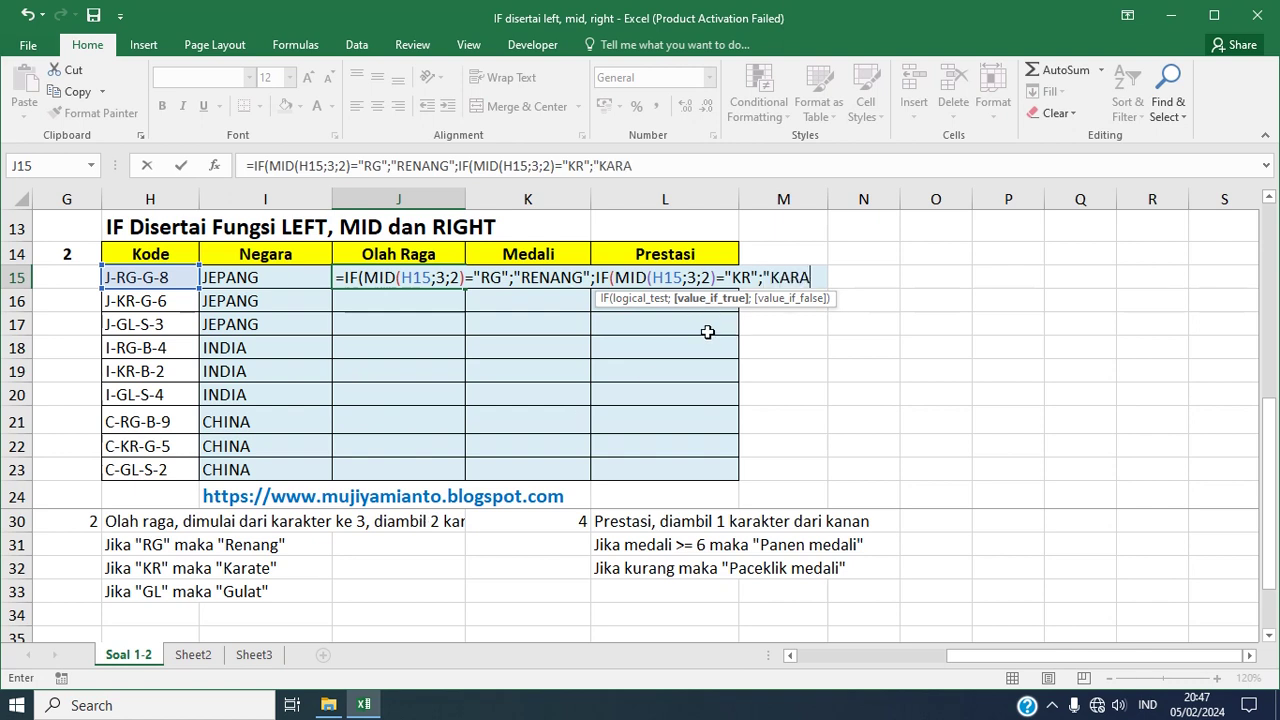
pyautogui.write('TE"')
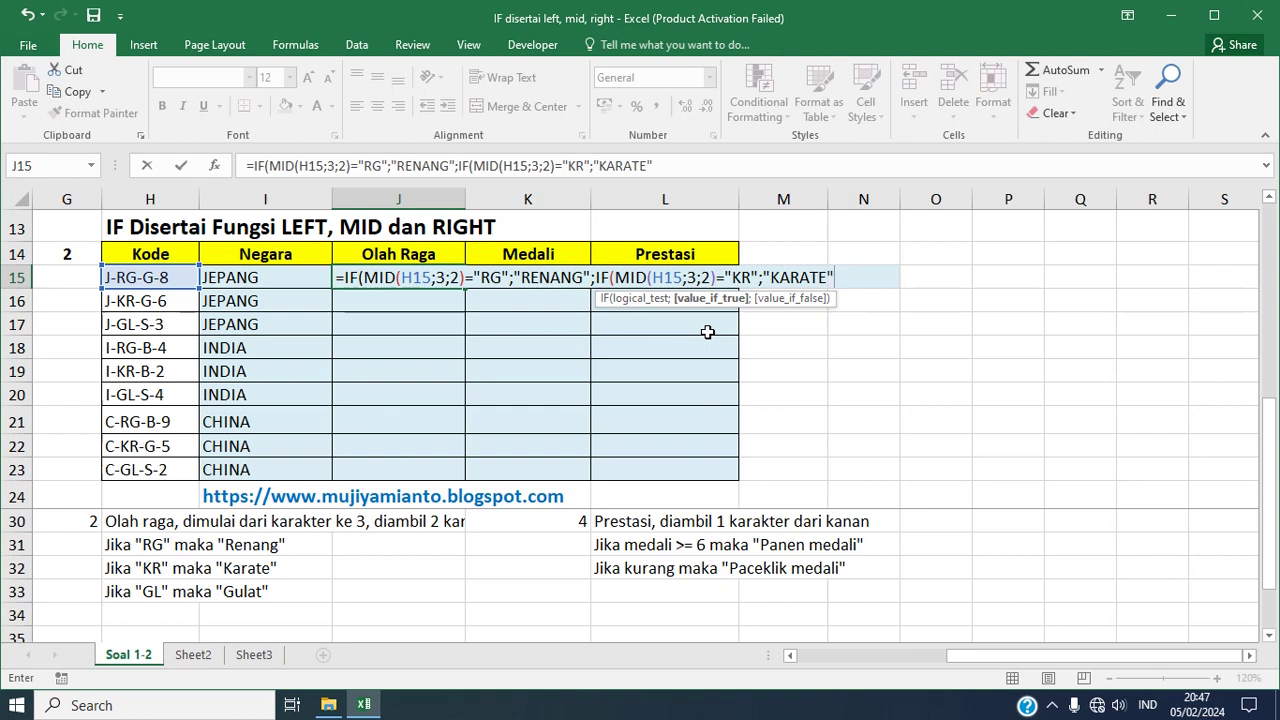
pyautogui.write(';')
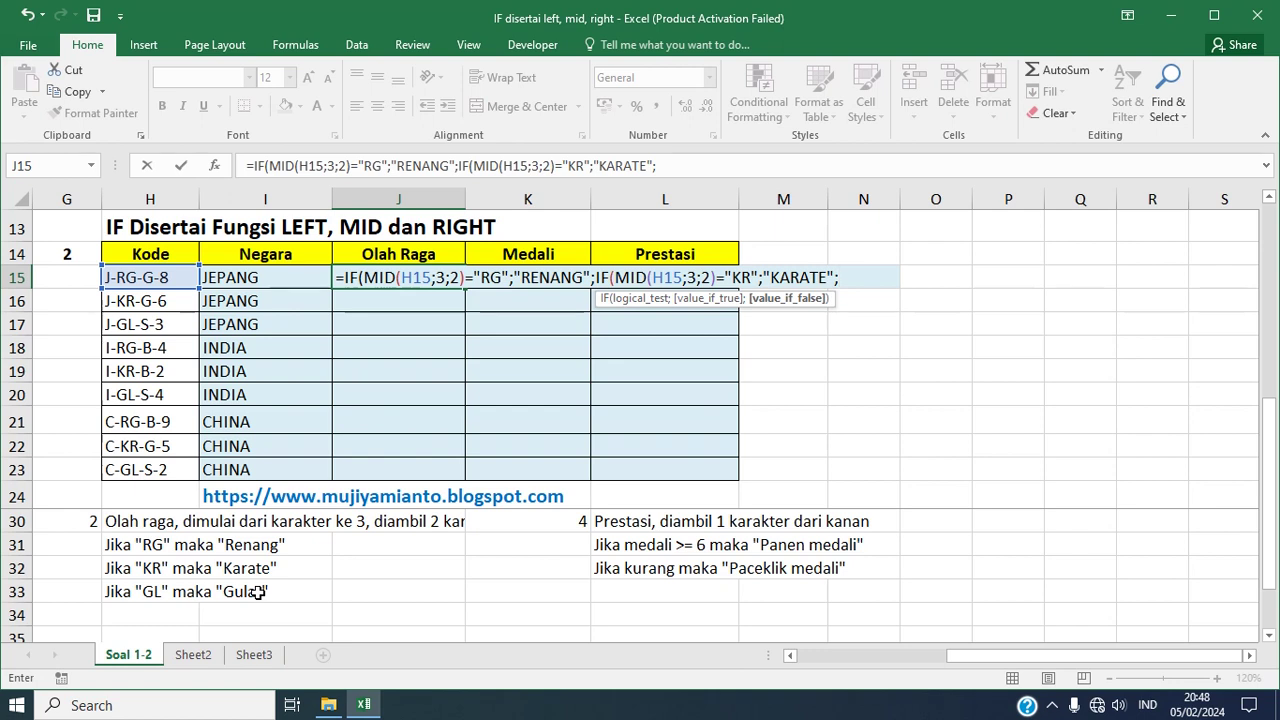
# - Complete the J15 formula with "GULAT" as the value if false and fill it down through J23
pyautogui.write('"GULA')
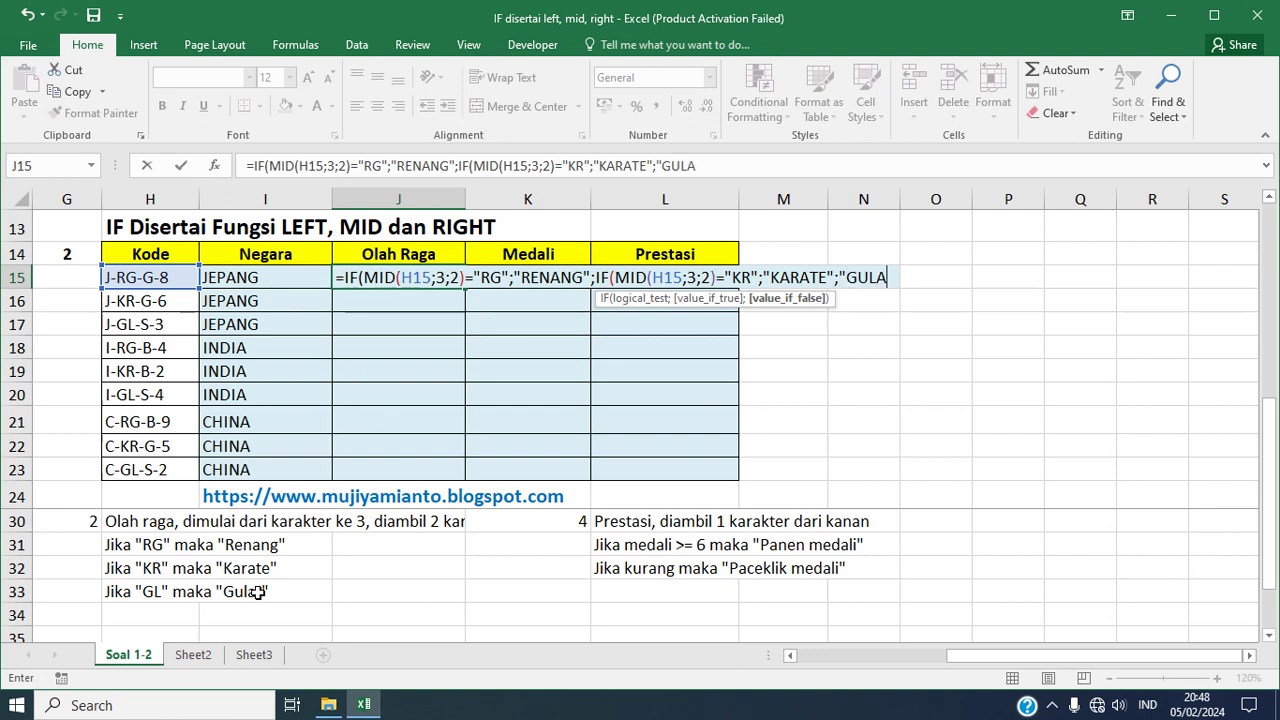
pyautogui.write('T")')
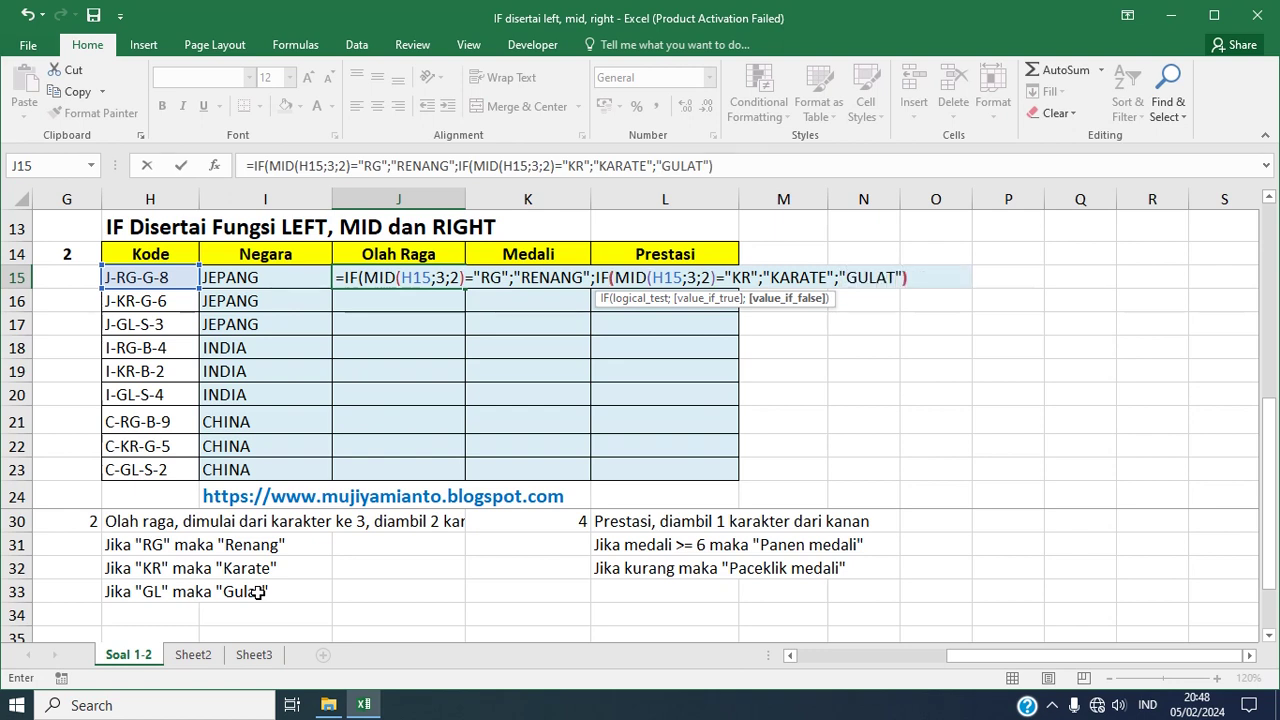
pyautogui.write(')')
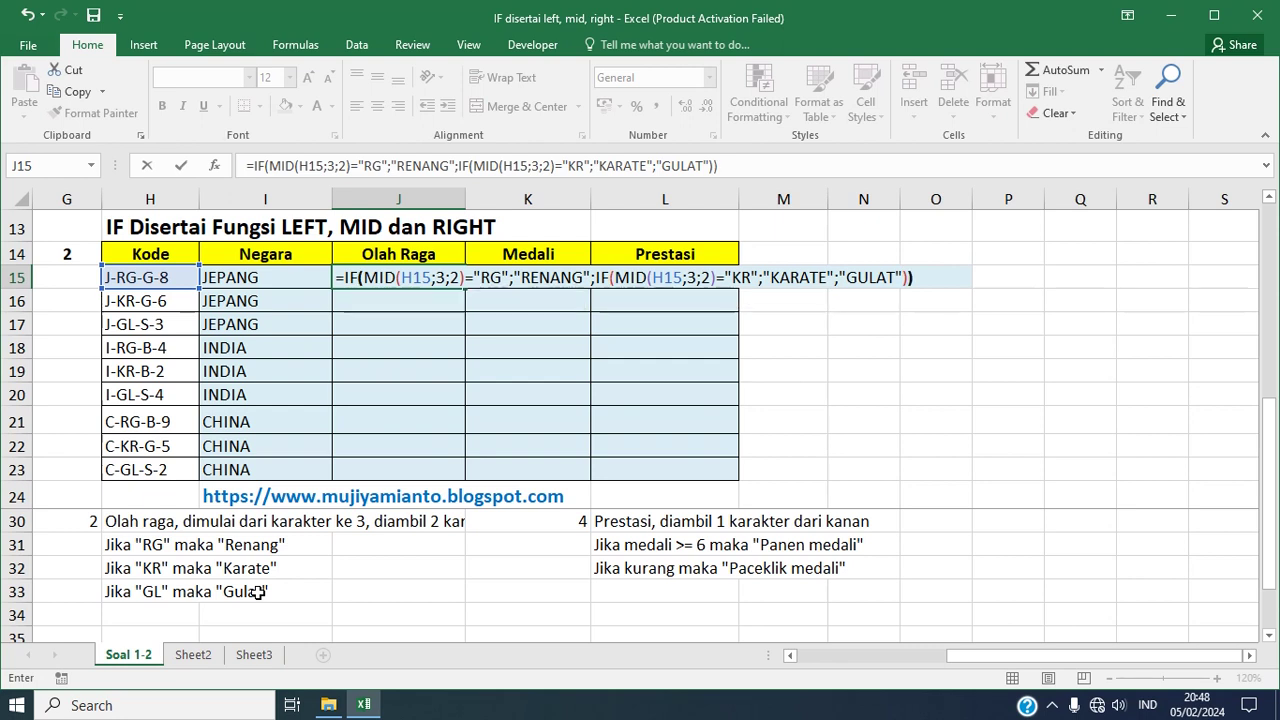
pyautogui.press('Return')
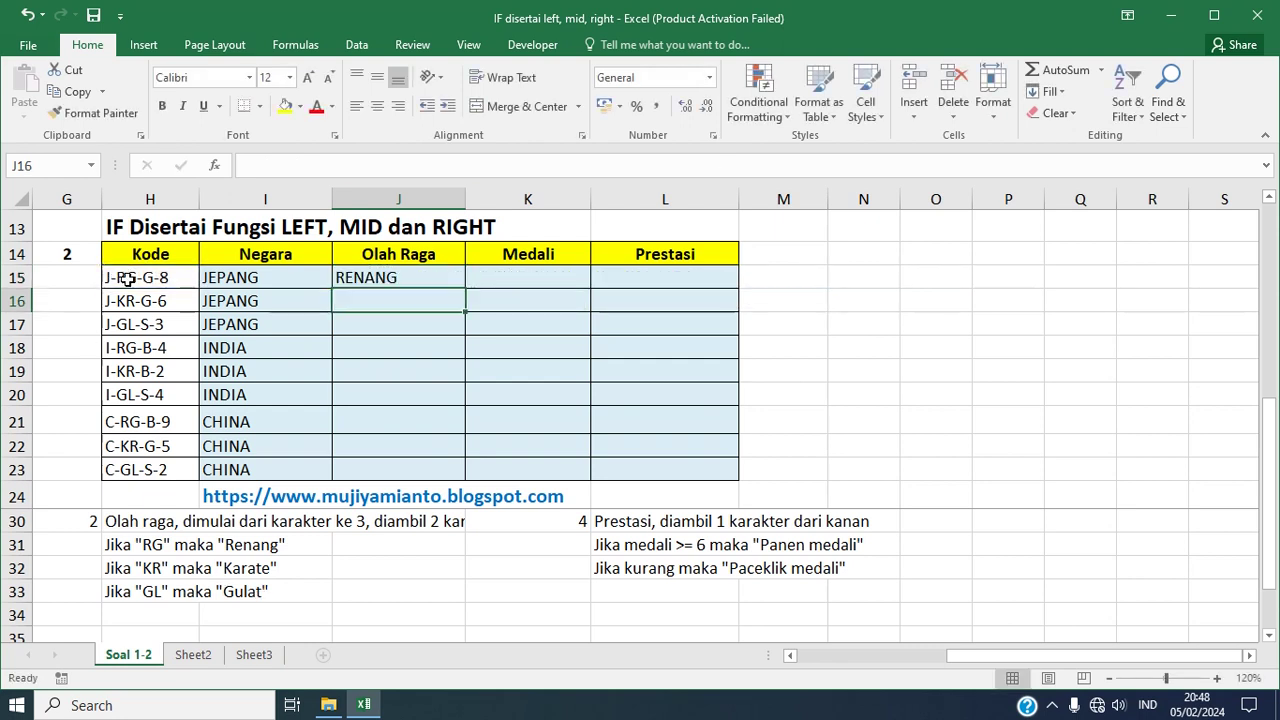
pyautogui.click(398, 274)
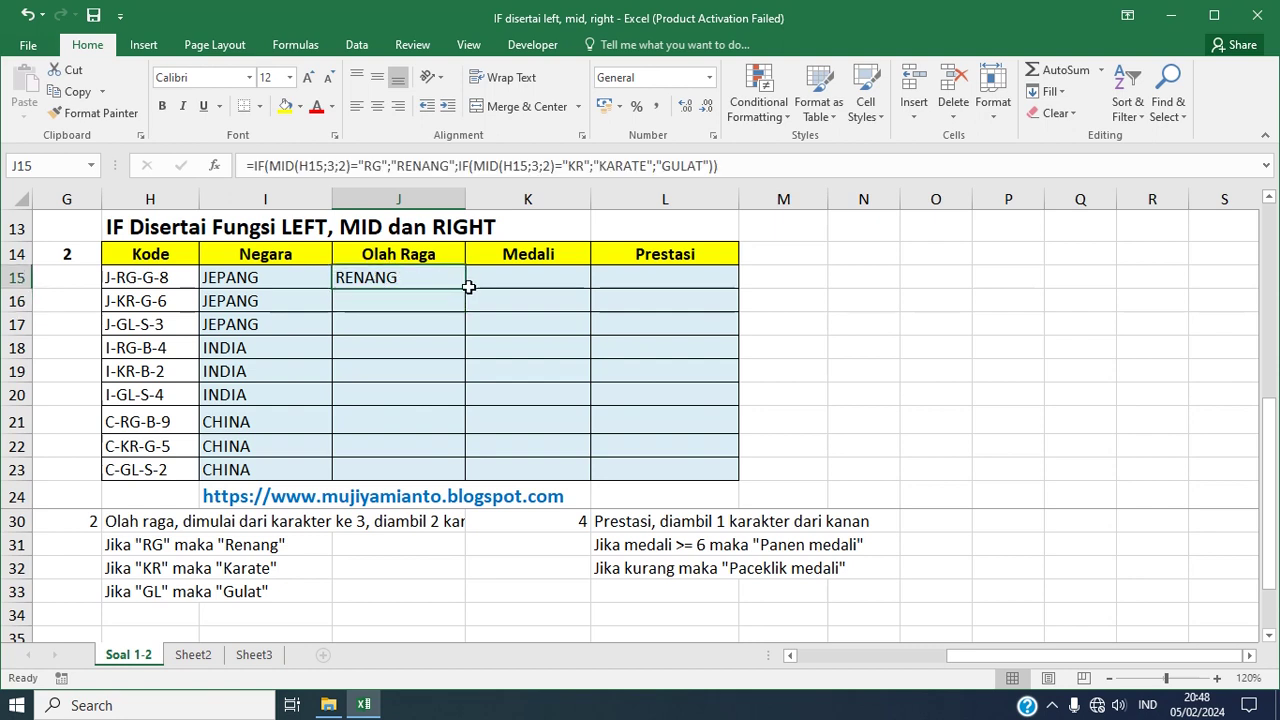
pyautogui.moveTo(468, 287); pyautogui.dragTo(466, 471)
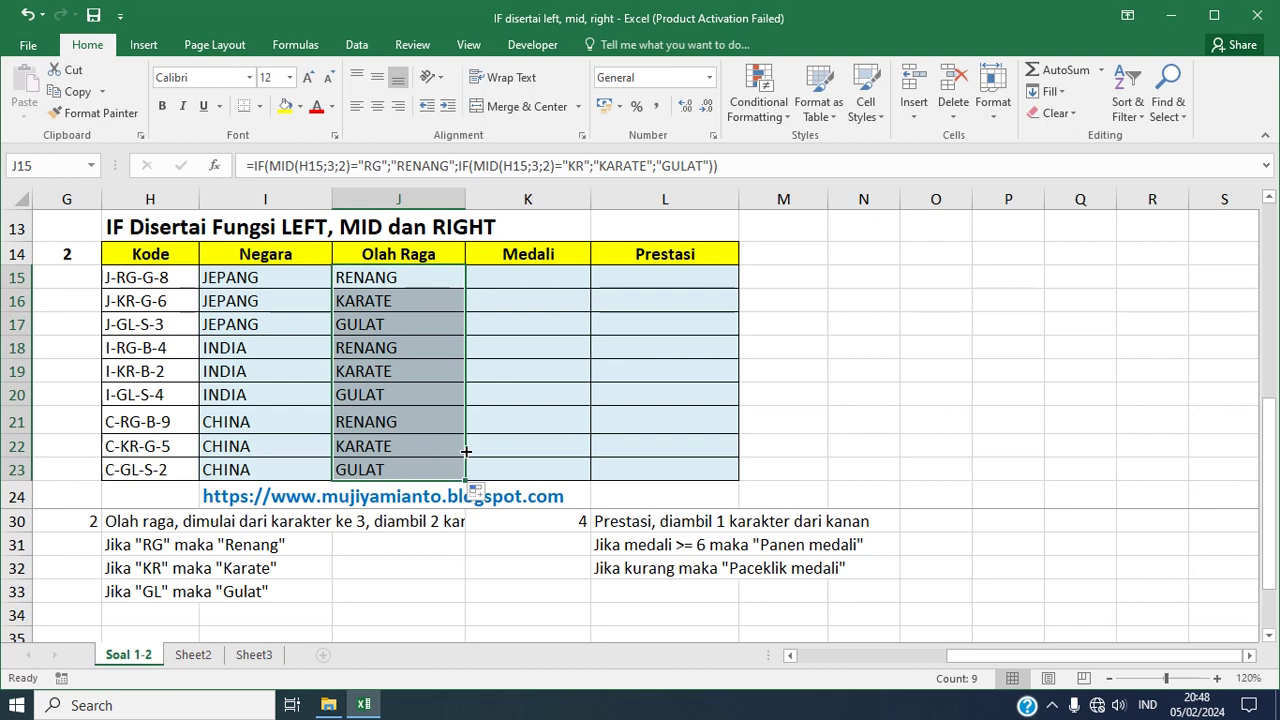
pyautogui.click(370, 301)
pyautogui.click(380, 323)
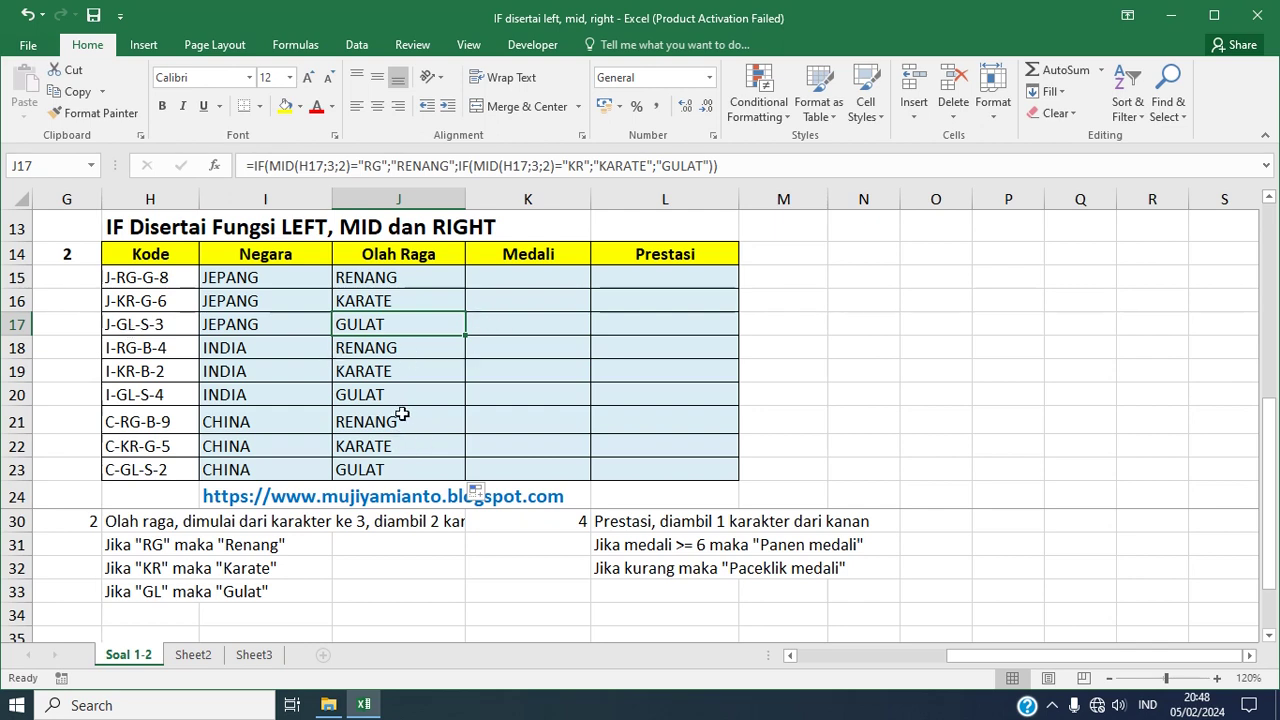
# - Begin the Medali formula in K15 with an IF that returns "GOLDEN" when MID(H15;6;1) equals "G"
pyautogui.click(557, 272)
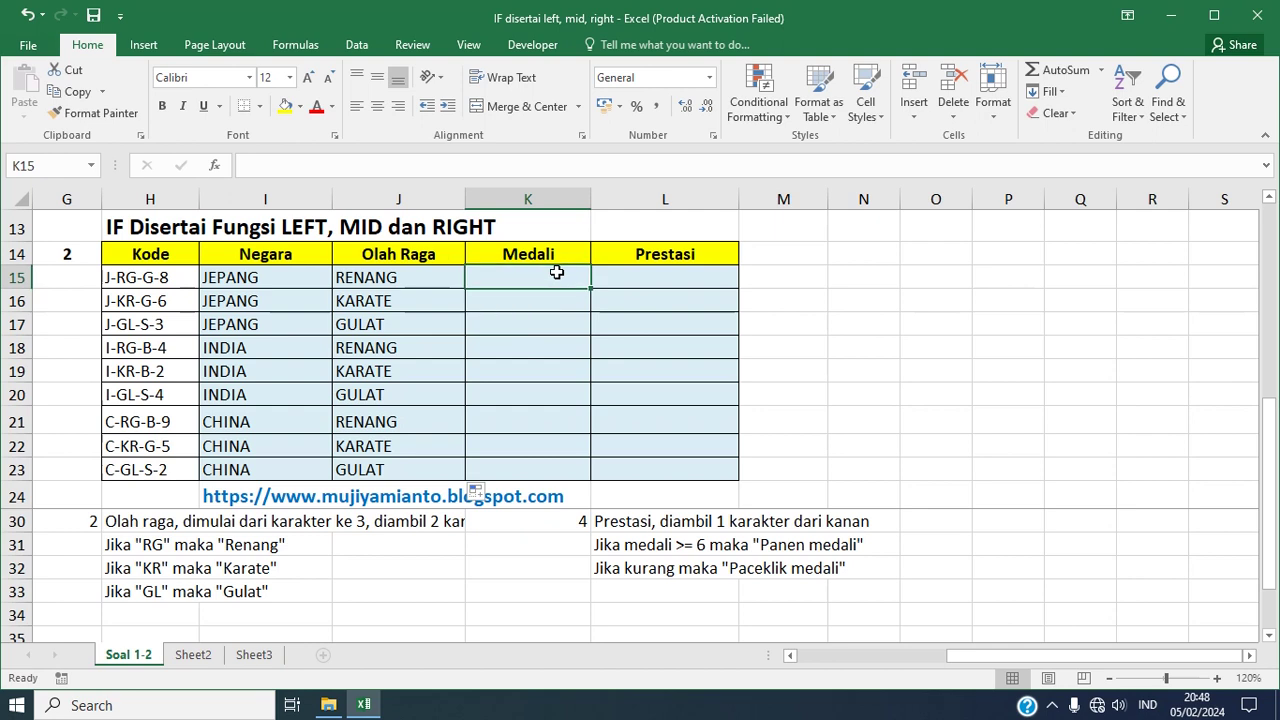
pyautogui.click(1268, 199)
pyautogui.click(1268, 199)
pyautogui.click(1268, 199)
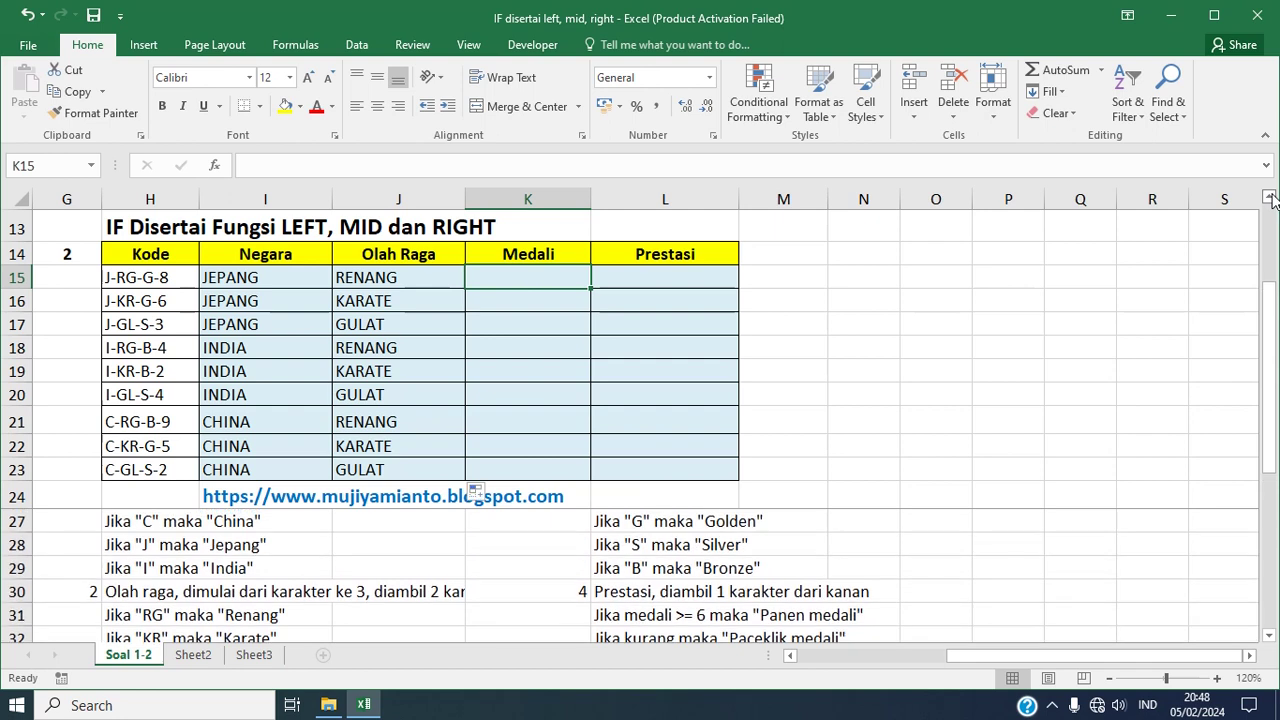
pyautogui.click(1268, 199)
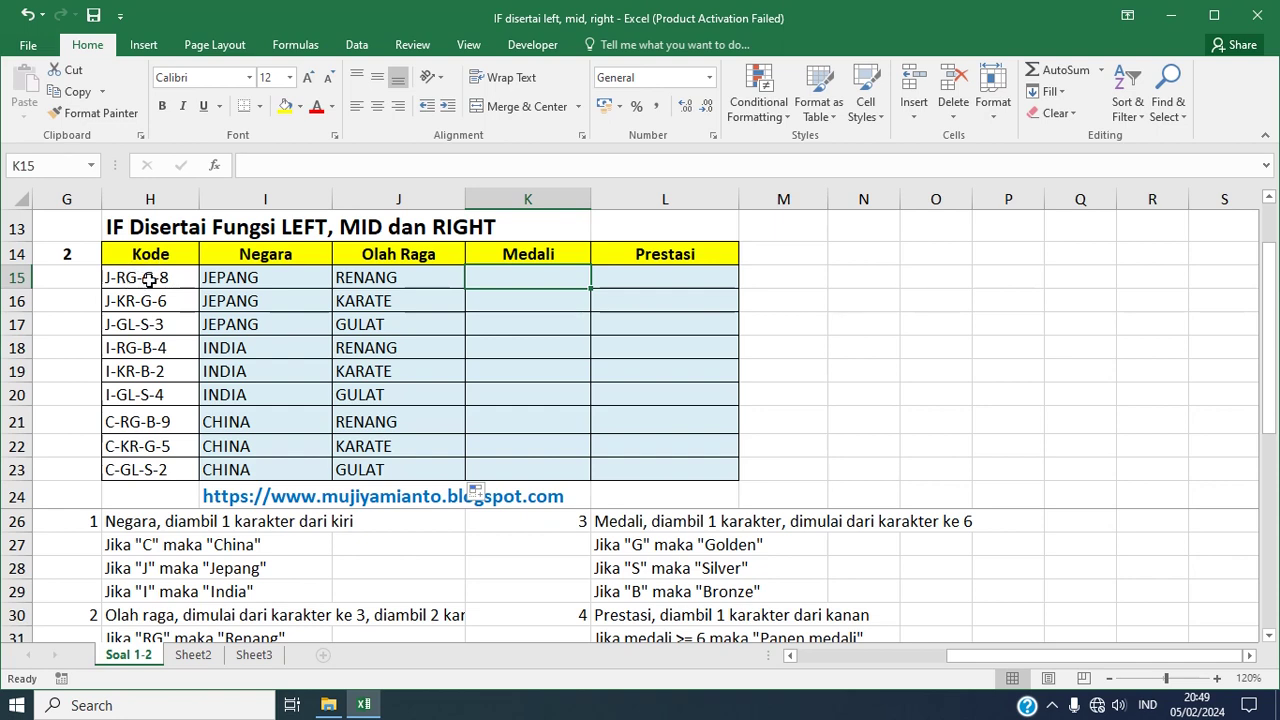
pyautogui.write('=I')
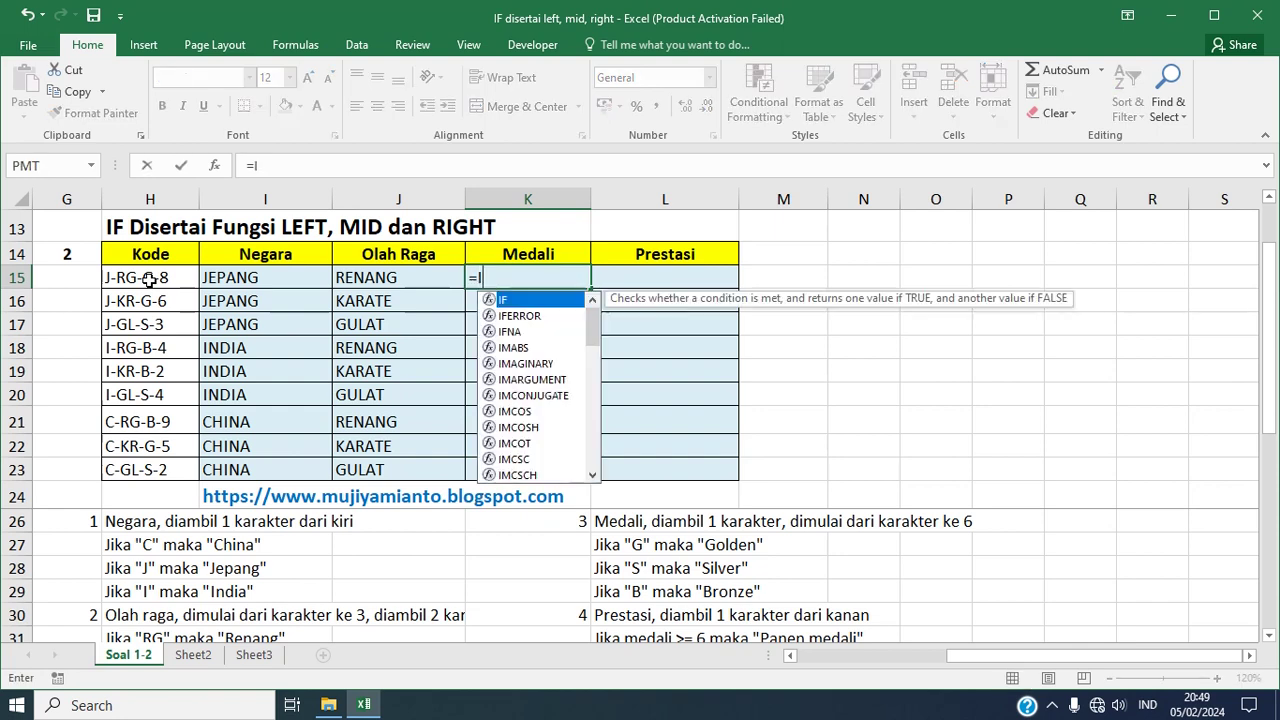
pyautogui.write('F(')
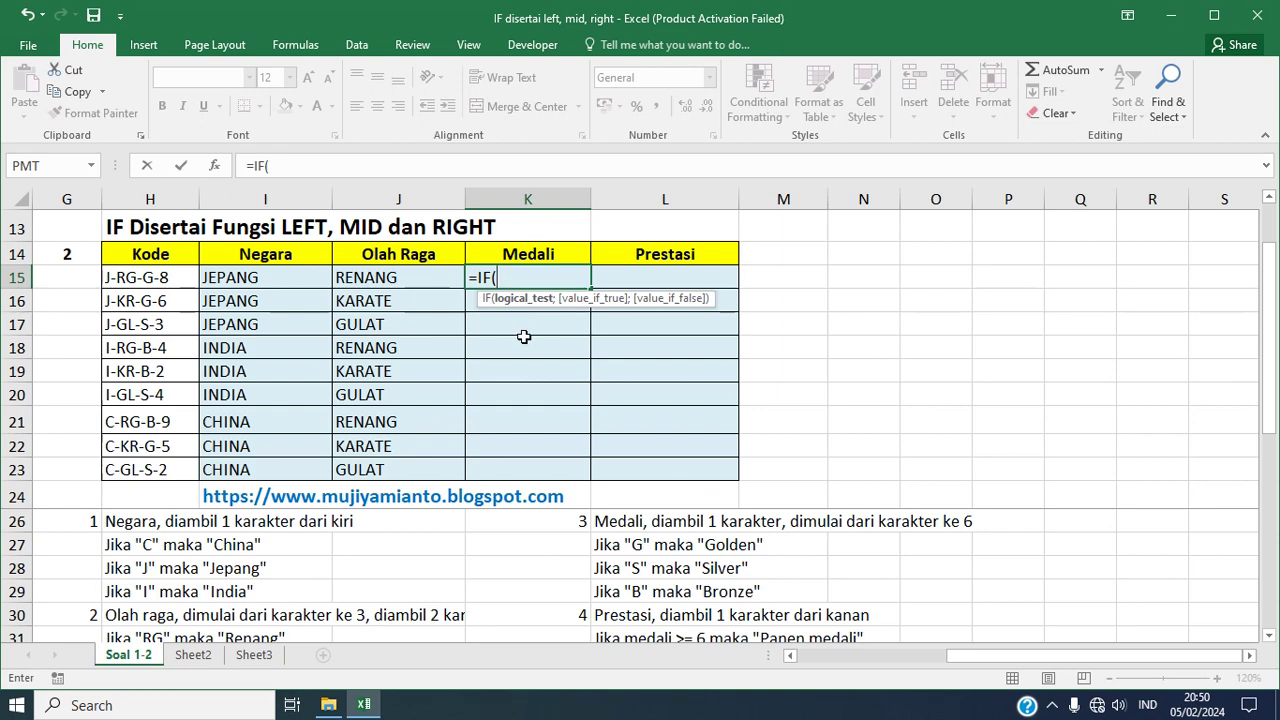
pyautogui.write('MID')
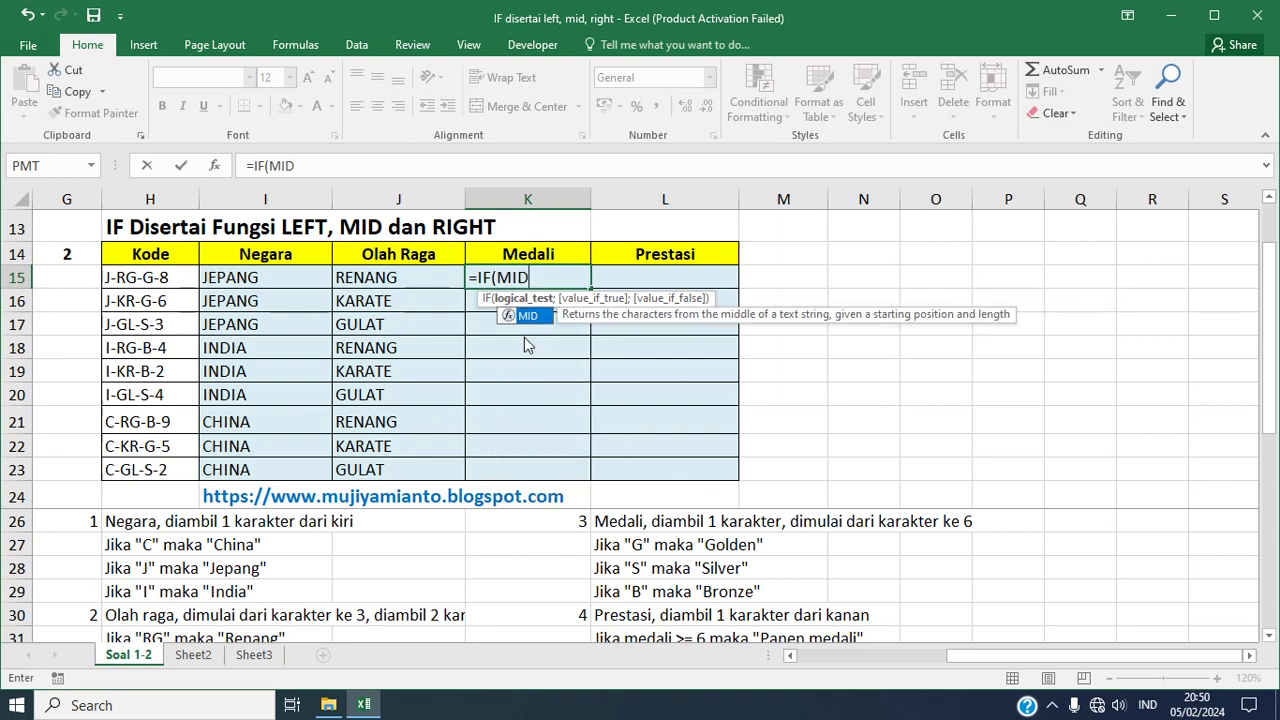
pyautogui.write('(')
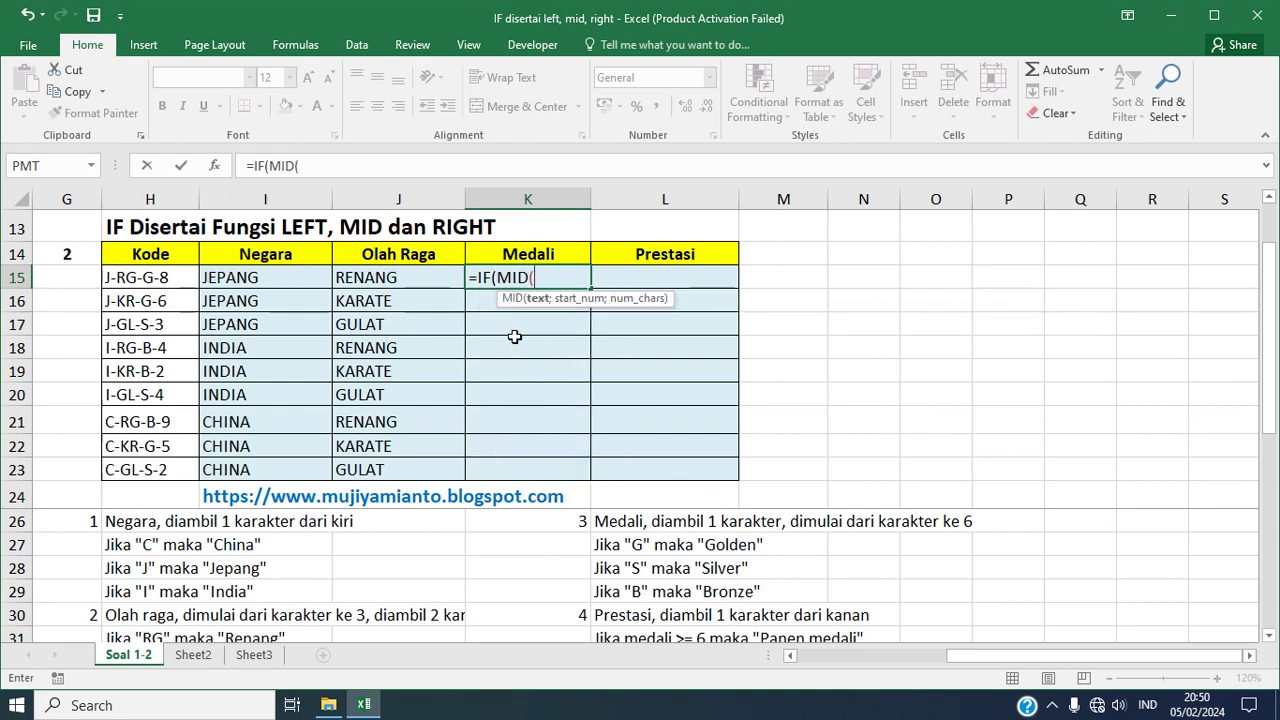
pyautogui.click(150, 279)
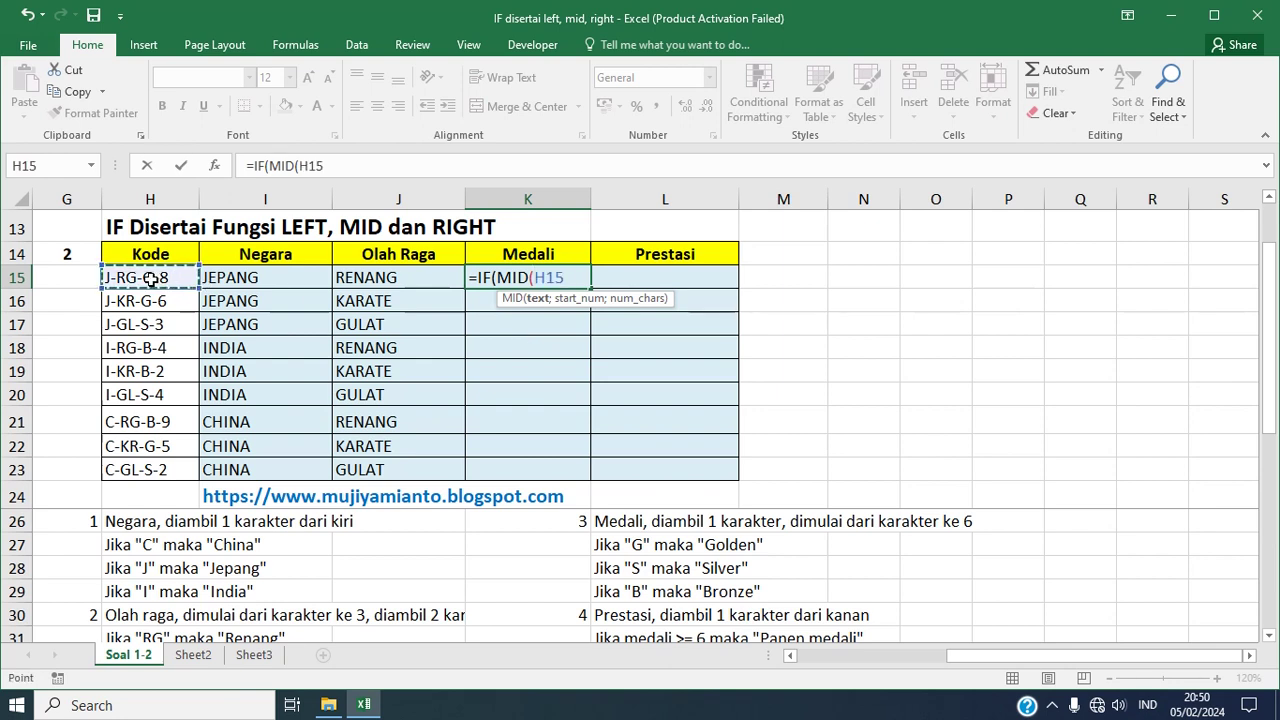
pyautogui.write(';')
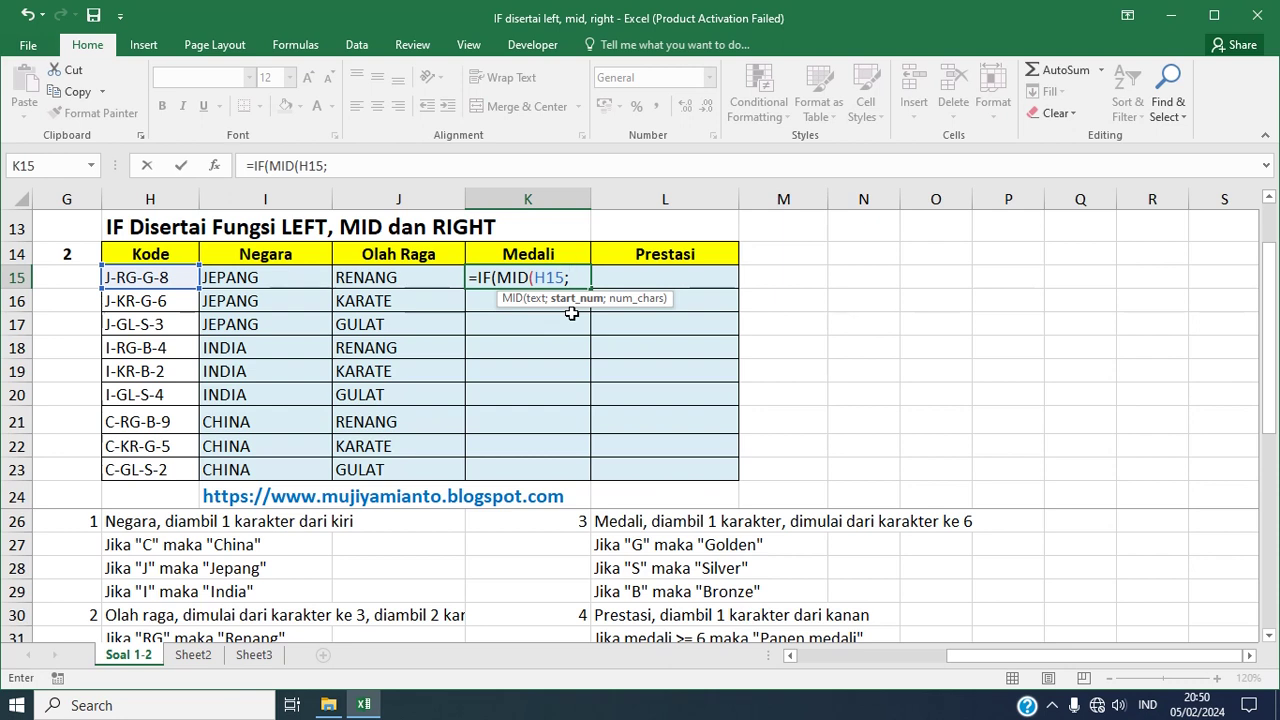
pyautogui.write('6;')
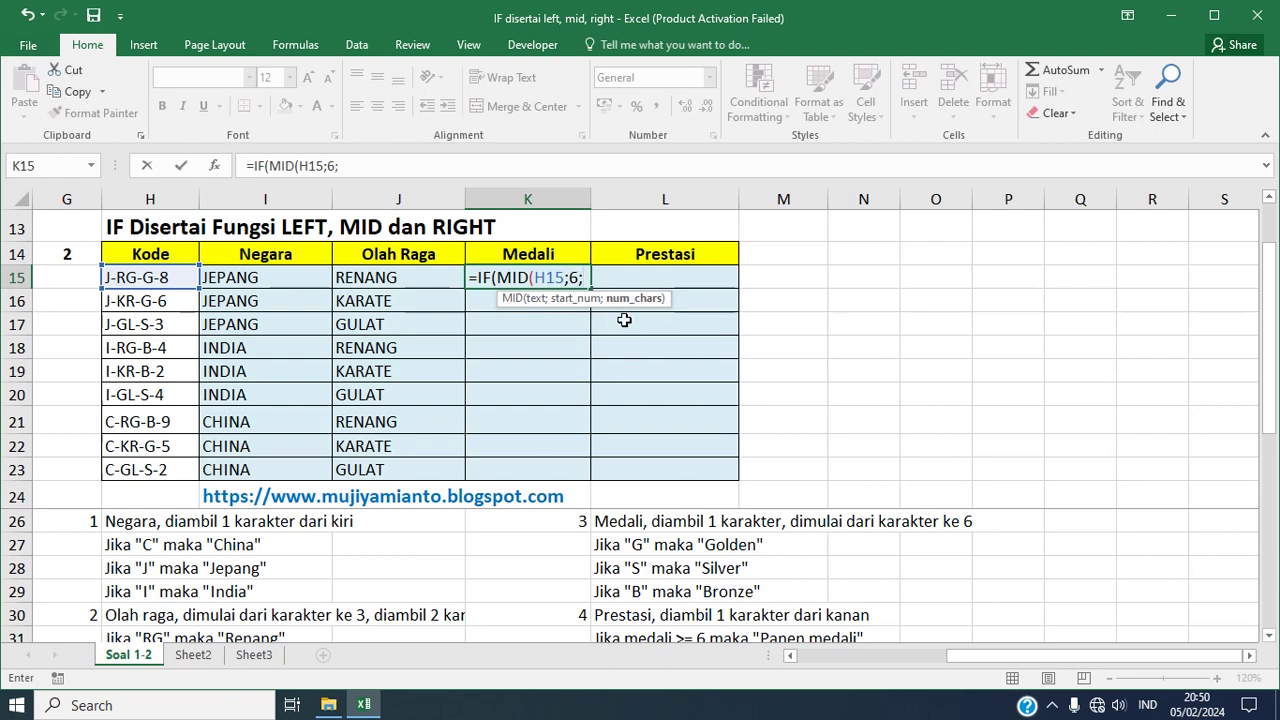
pyautogui.write('1)=')
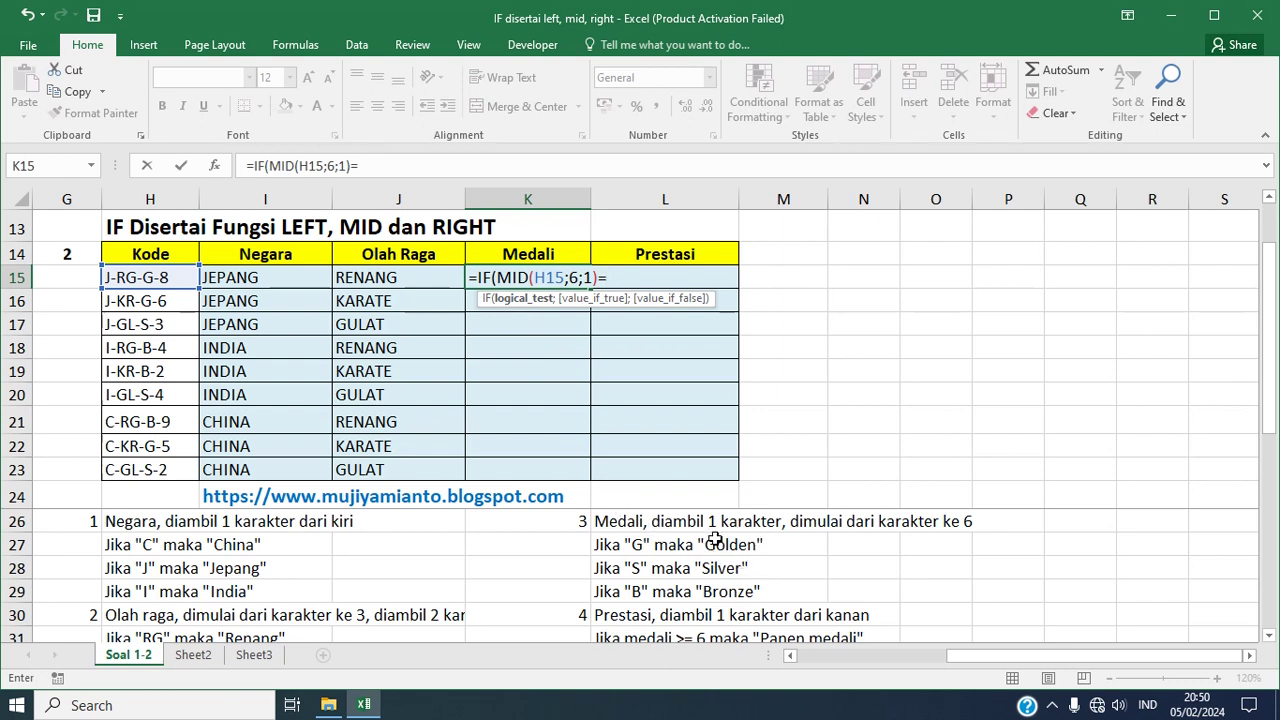
pyautogui.write('"G";')
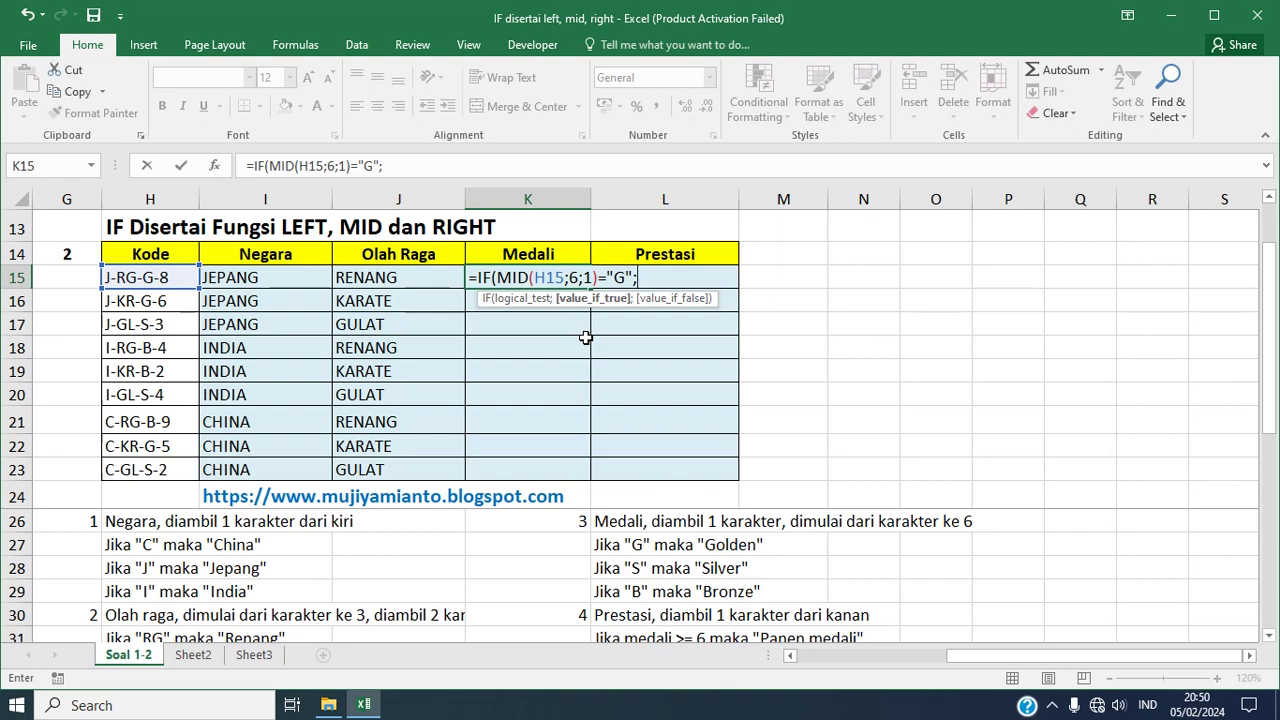
pyautogui.write('"GOLDEN')
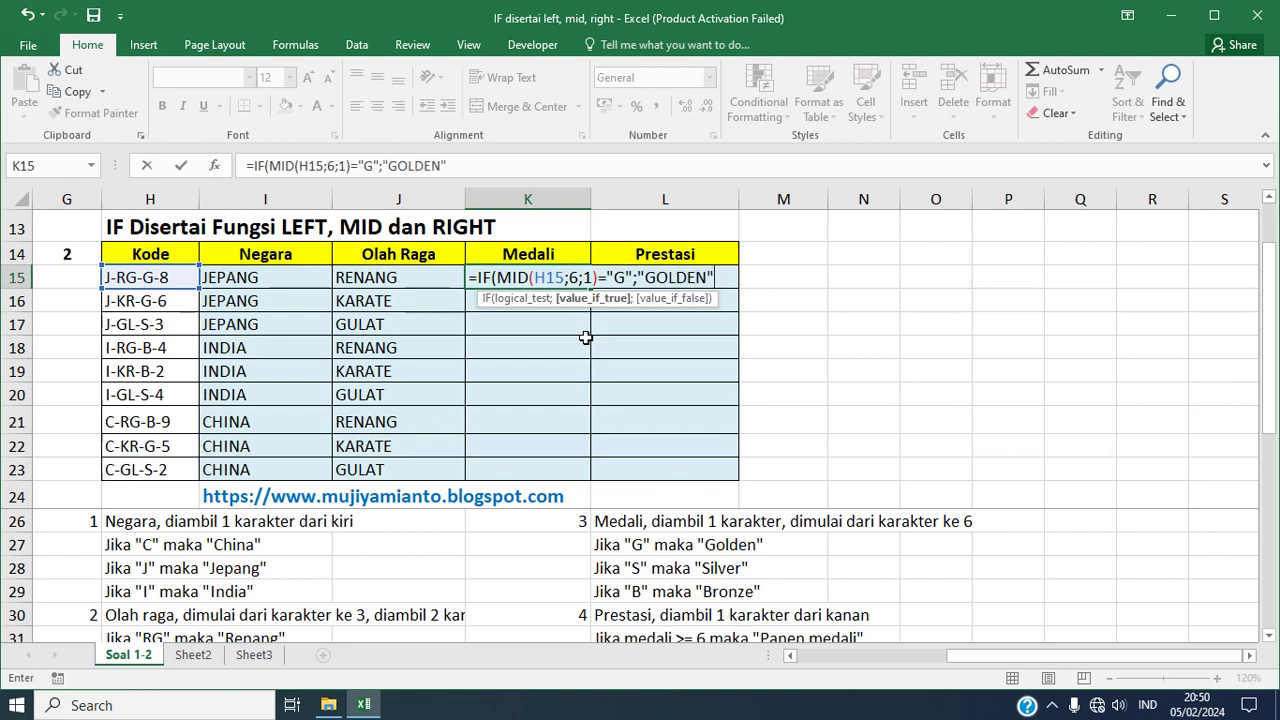
pyautogui.write('";')
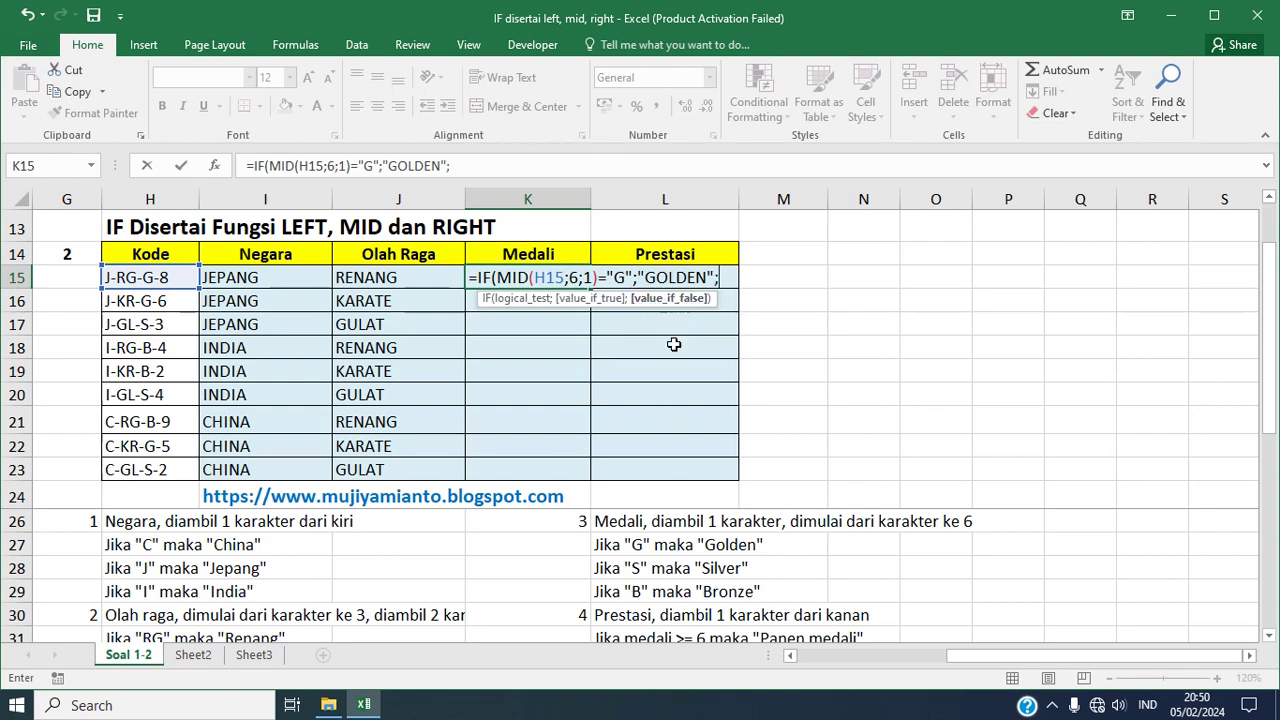
# - Nest a second IF in the K15 formula that returns "SILVER" when MID(H15;6;1) equals "S"
pyautogui.write('IF')
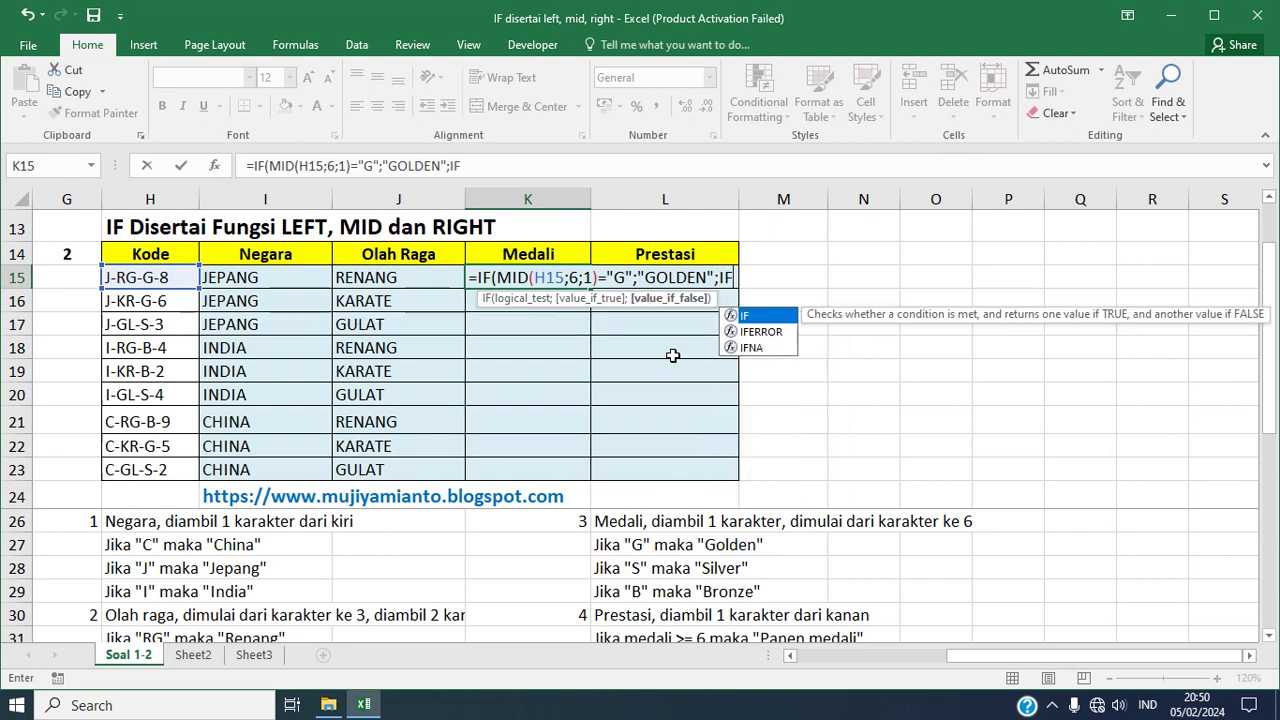
pyautogui.write('(')
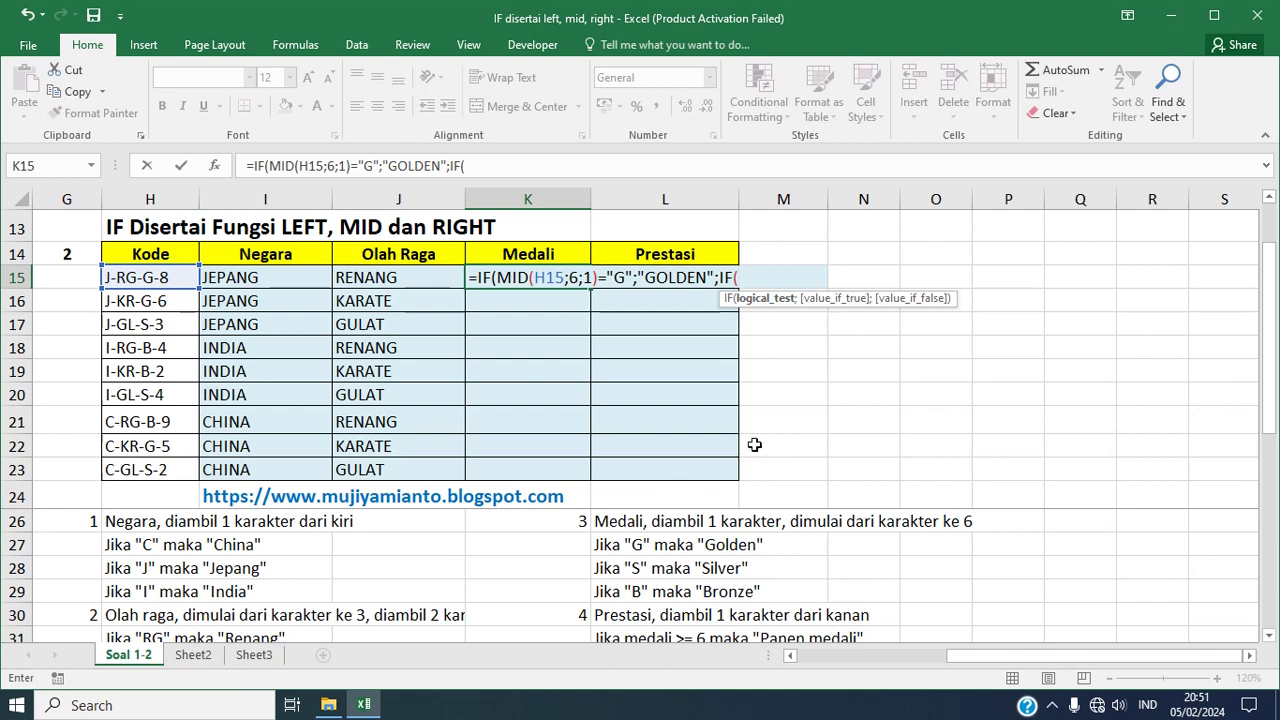
pyautogui.write('MID')
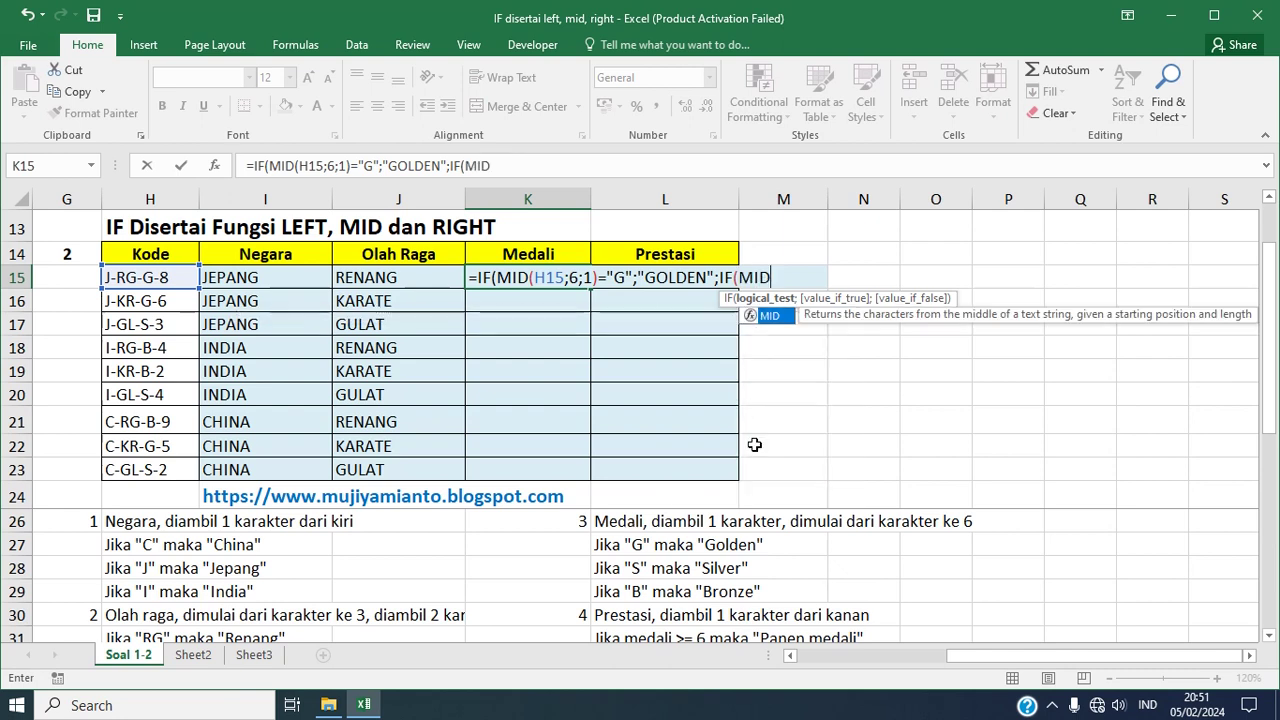
pyautogui.write('(')
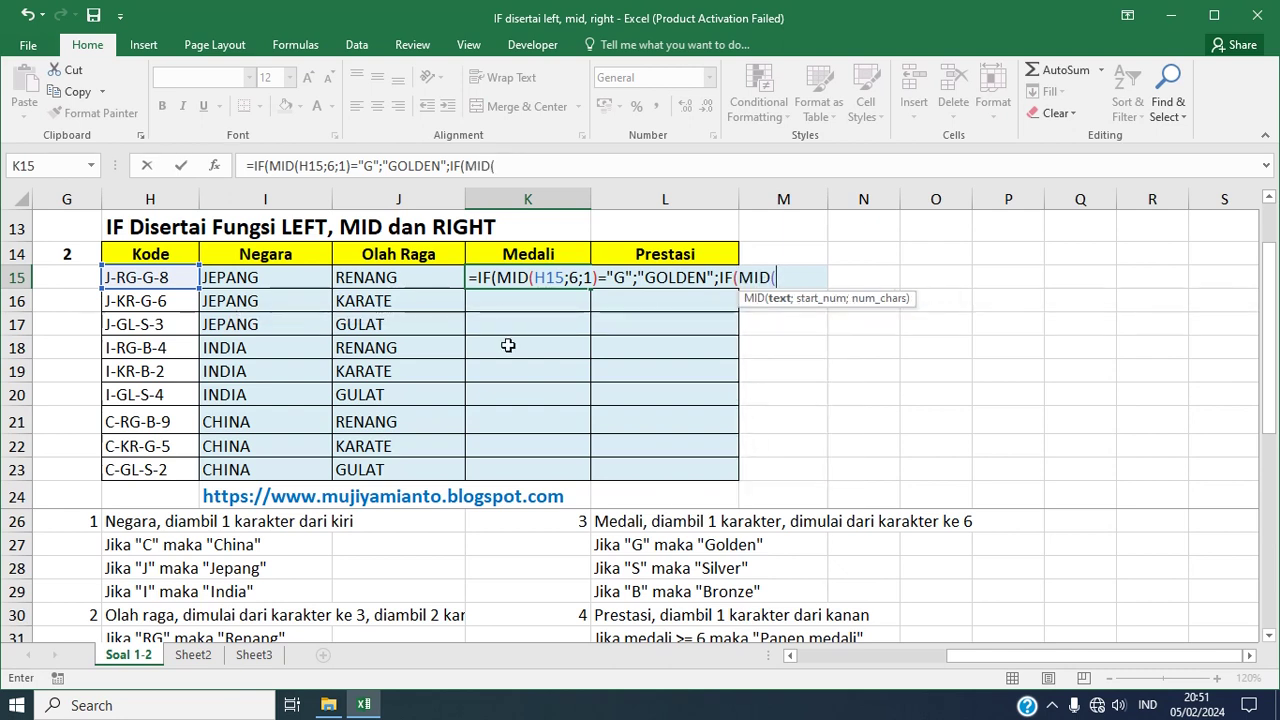
pyautogui.click(168, 278)
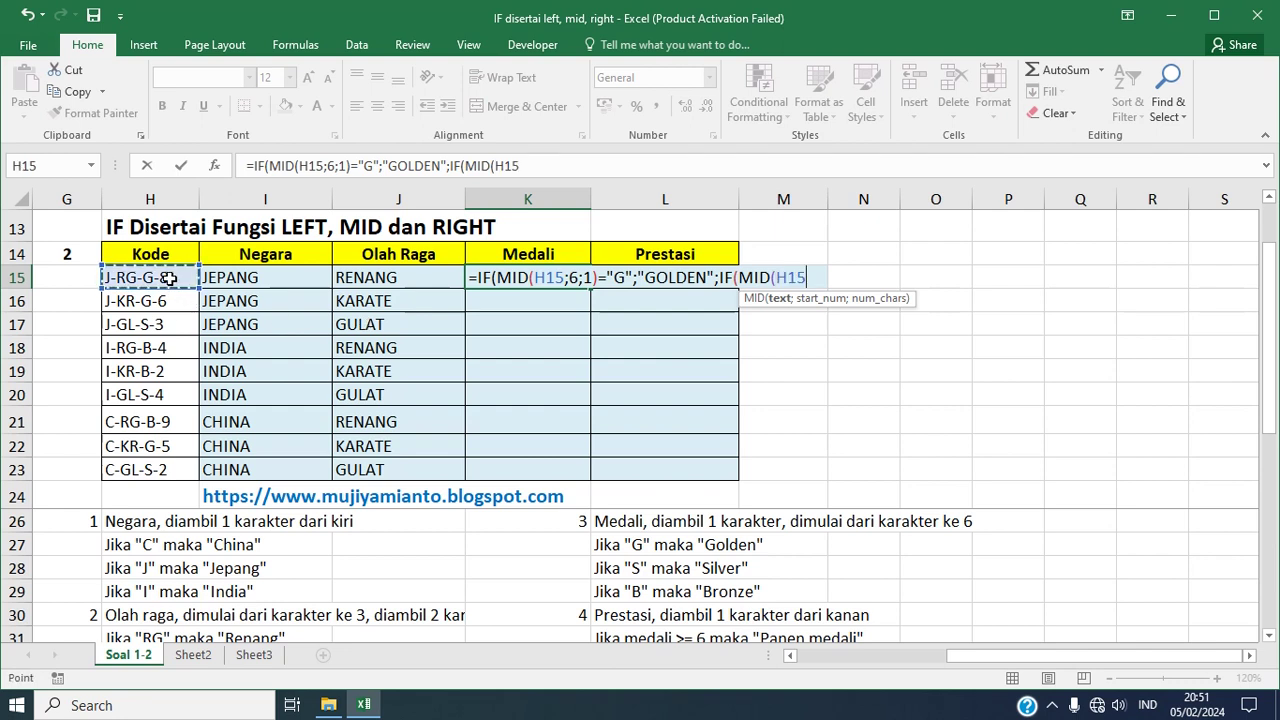
pyautogui.write(';')
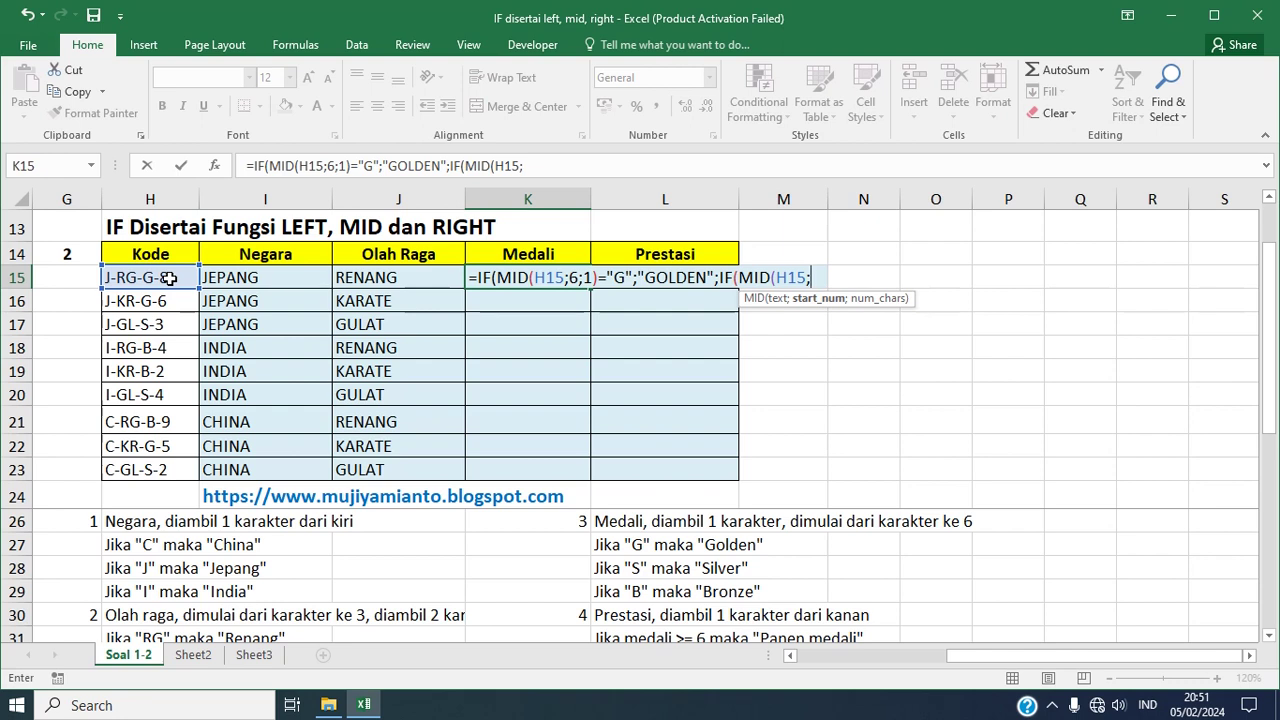
pyautogui.write('6;')
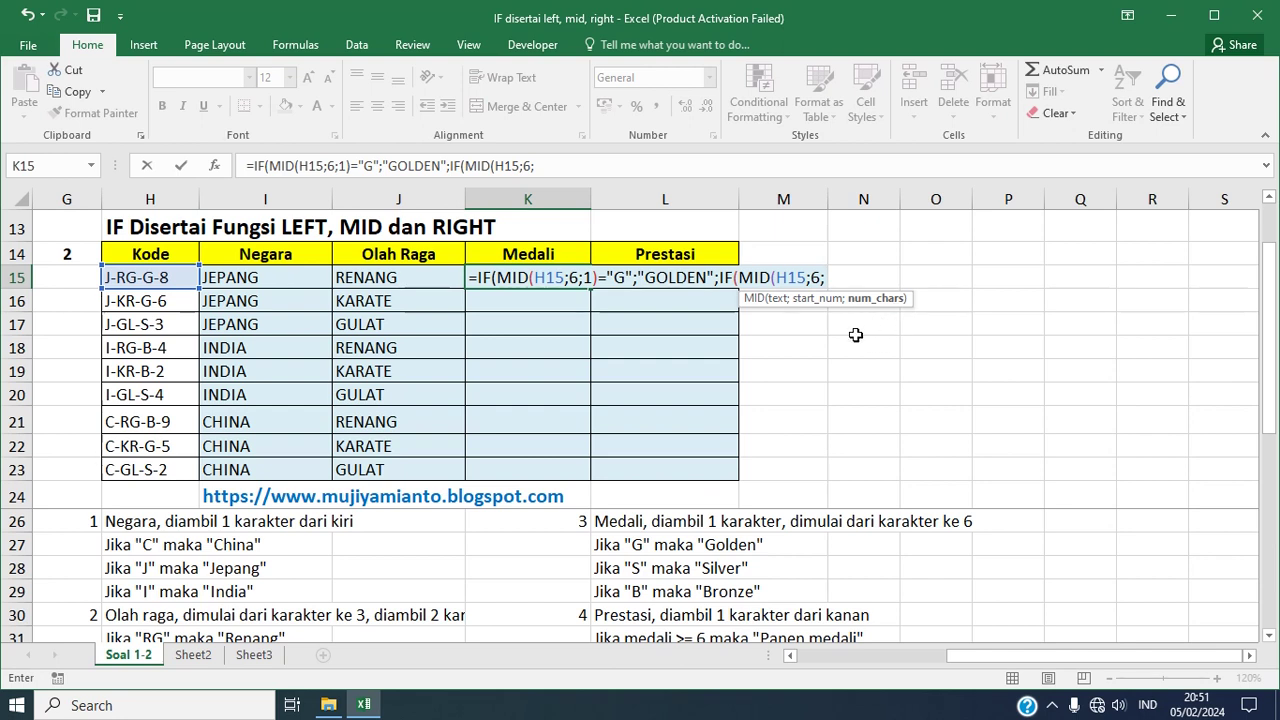
pyautogui.write('1')
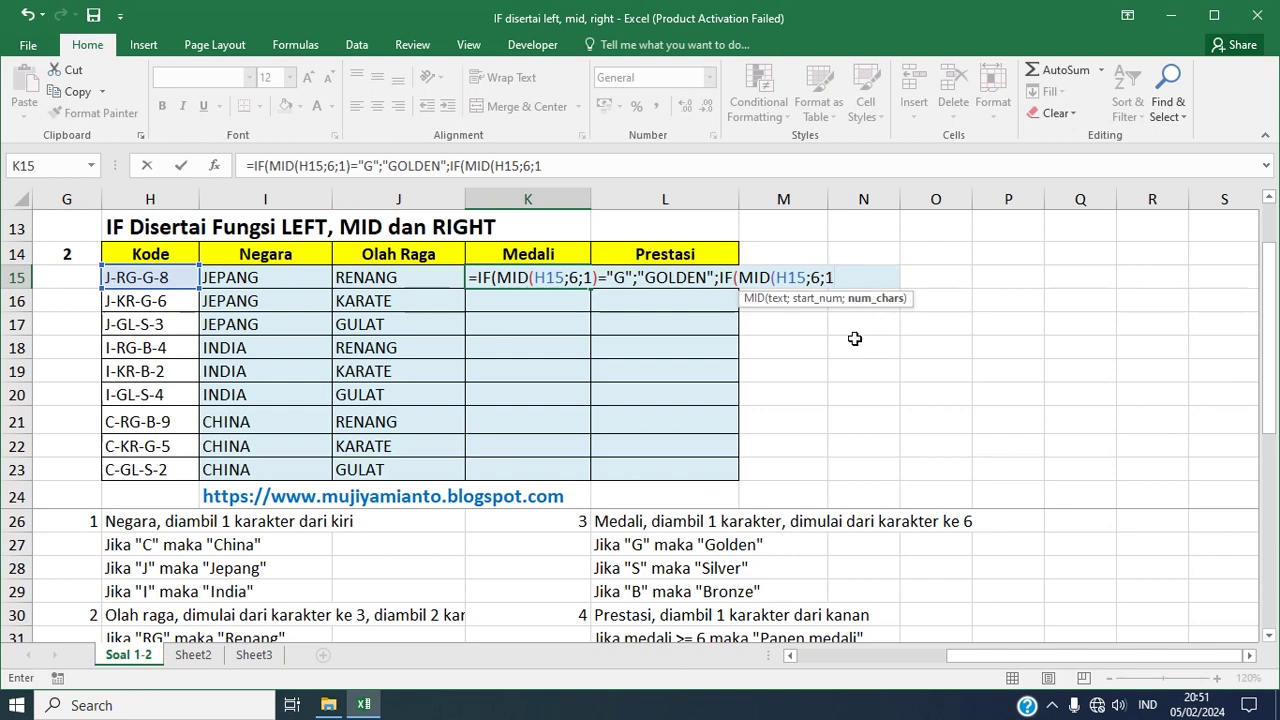
pyautogui.write(')=')
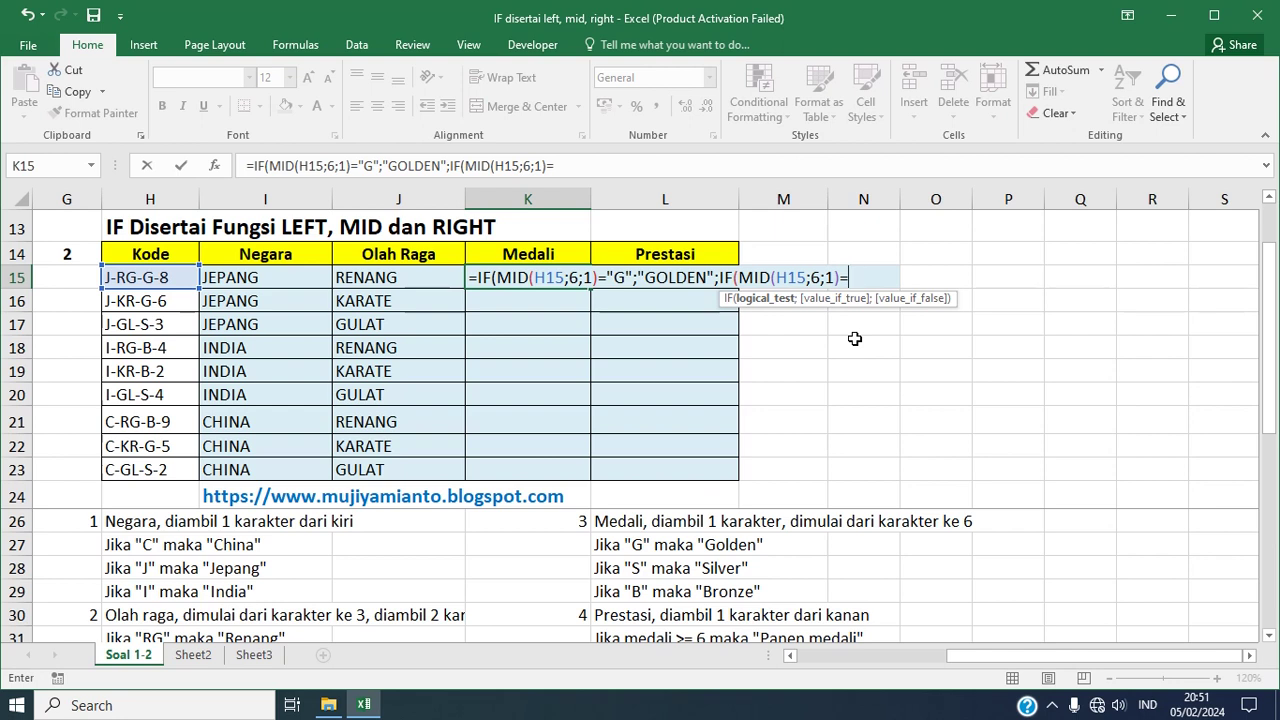
pyautogui.write('"S";')
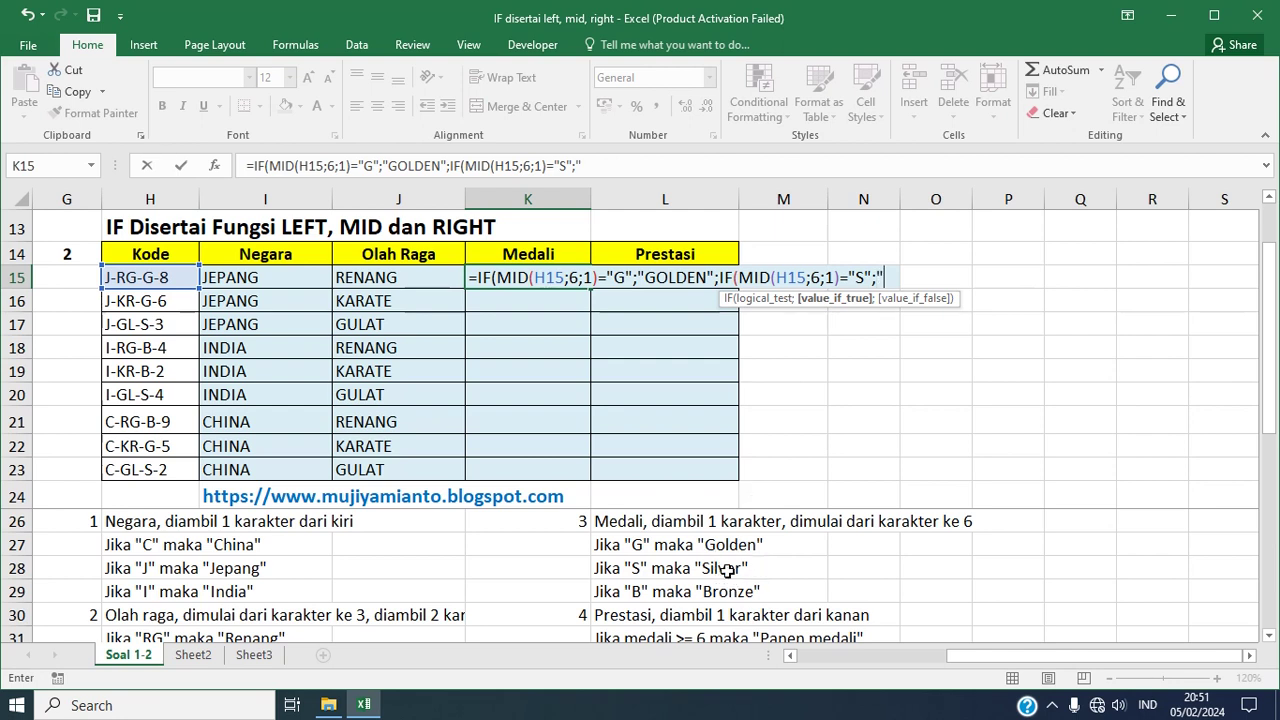
pyautogui.write('"SIL')
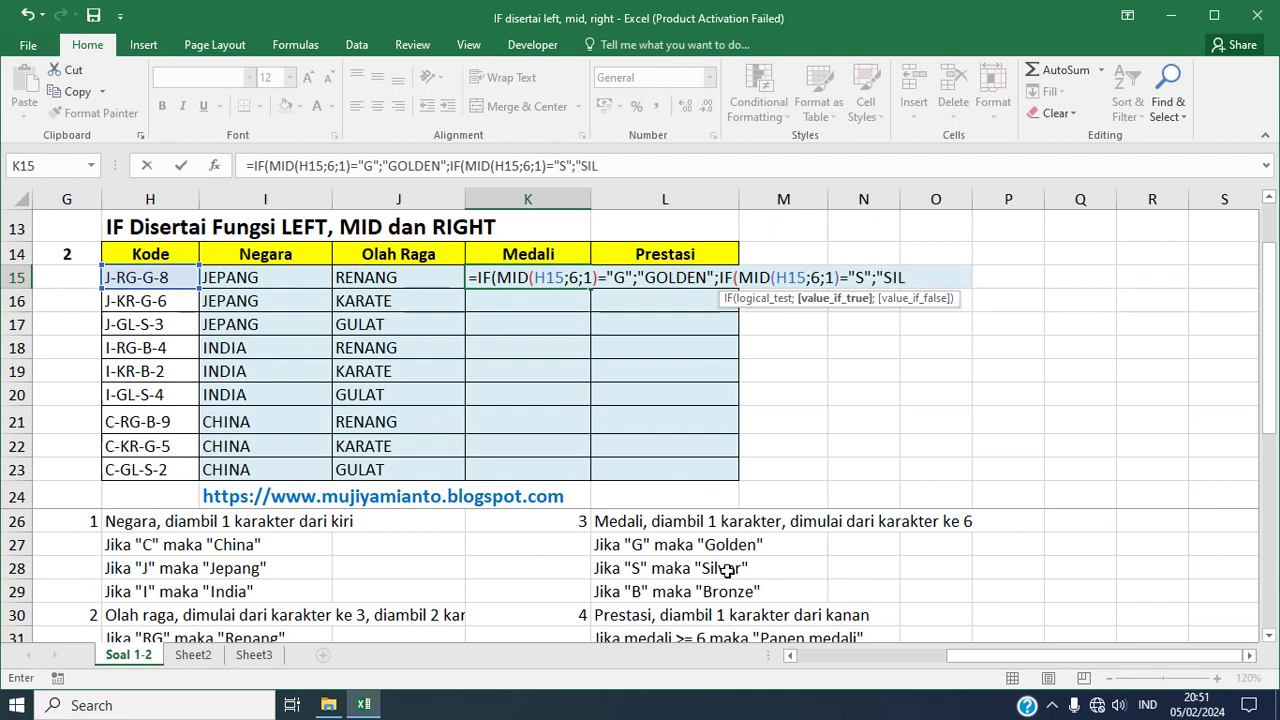
pyautogui.write('VER";')
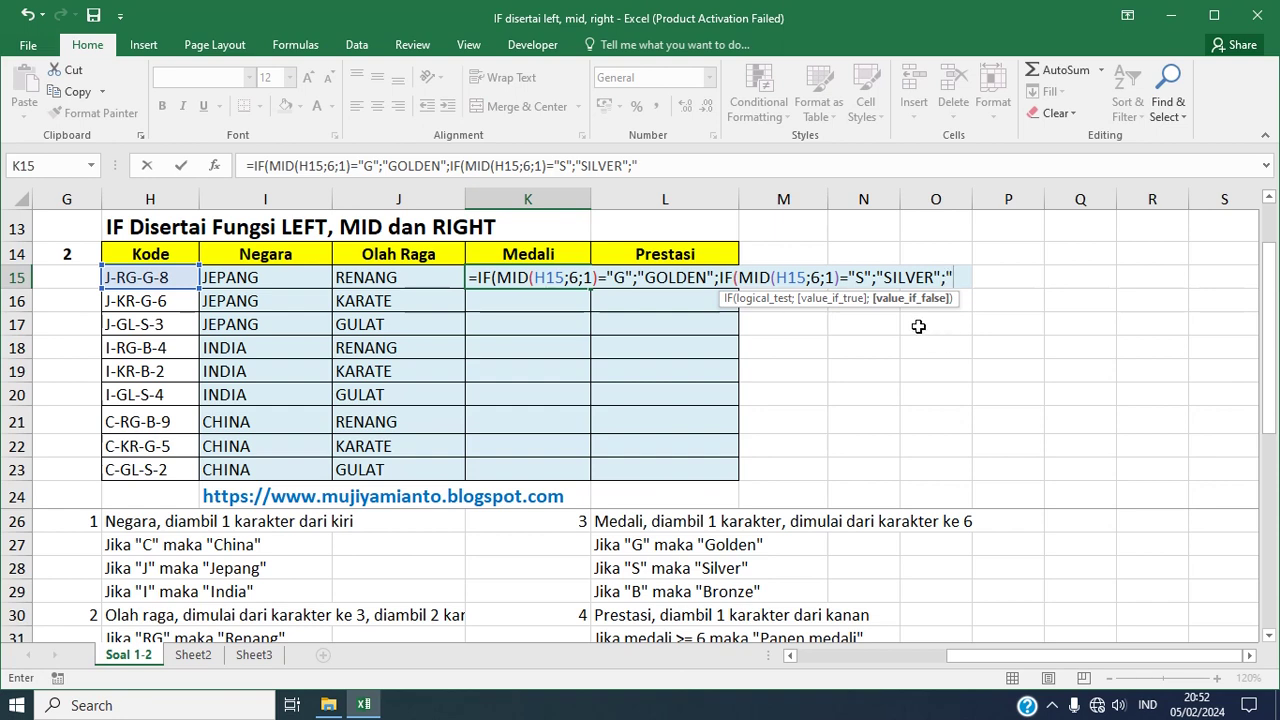
# - Complete the K15 formula with "BRONZE" as the value if false and fill it down through K23
pyautogui.write('BRO')
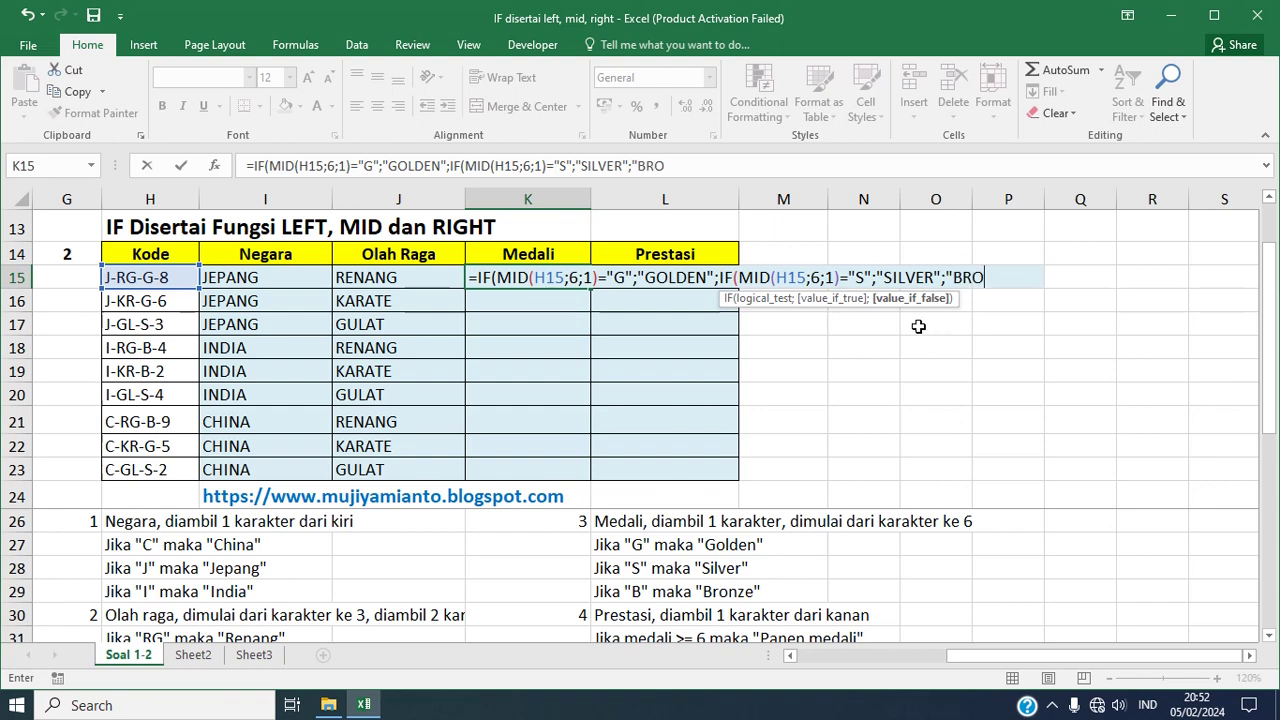
pyautogui.write('NZE")')
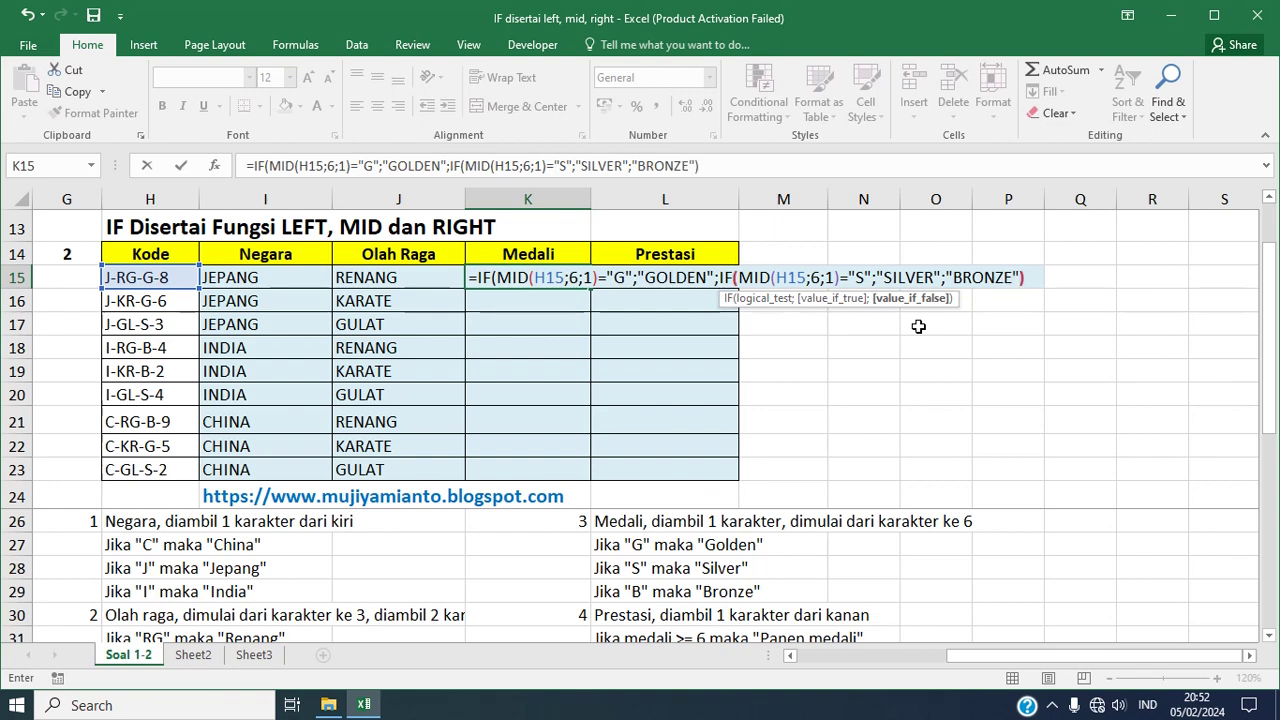
pyautogui.write(')')
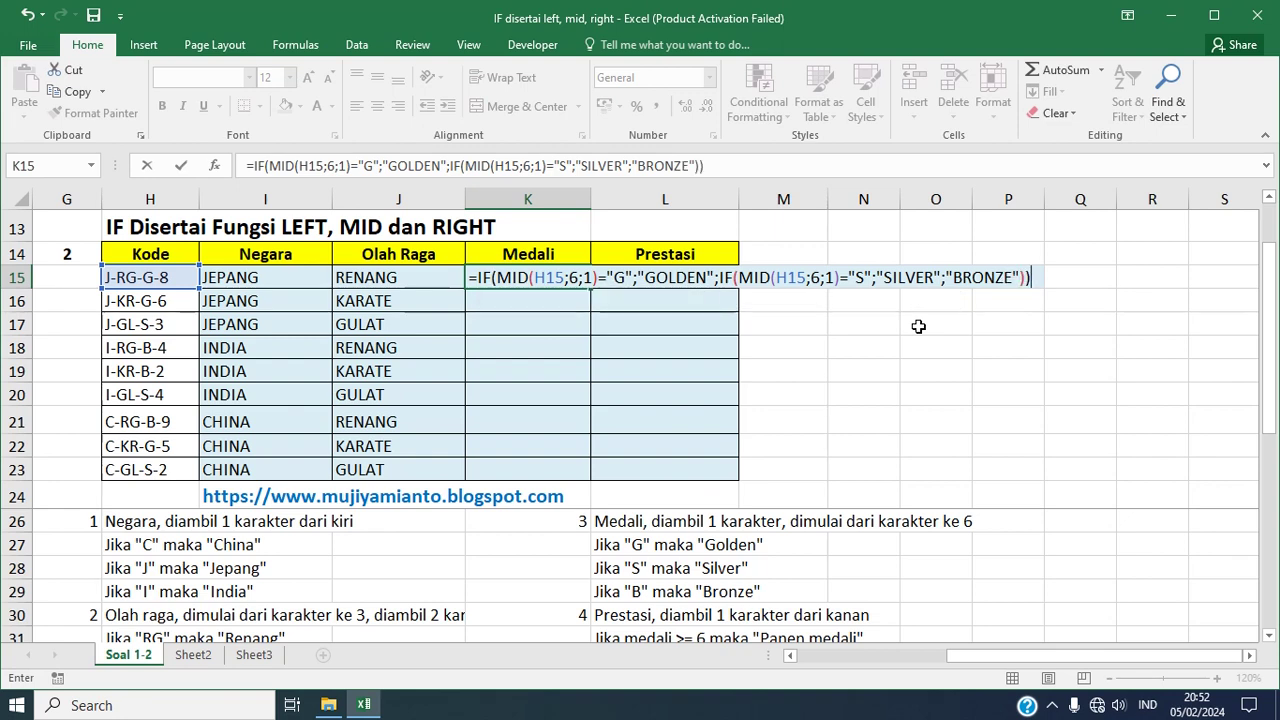
pyautogui.press('Return')
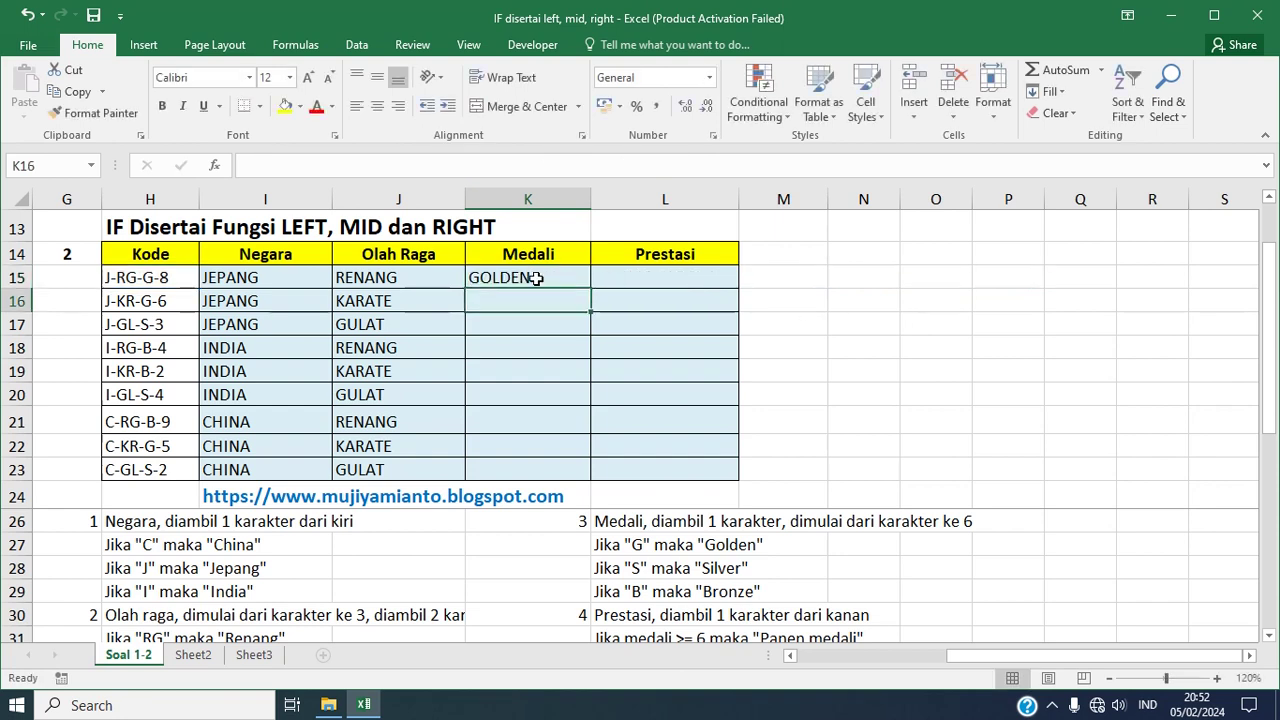
pyautogui.click(482, 276)
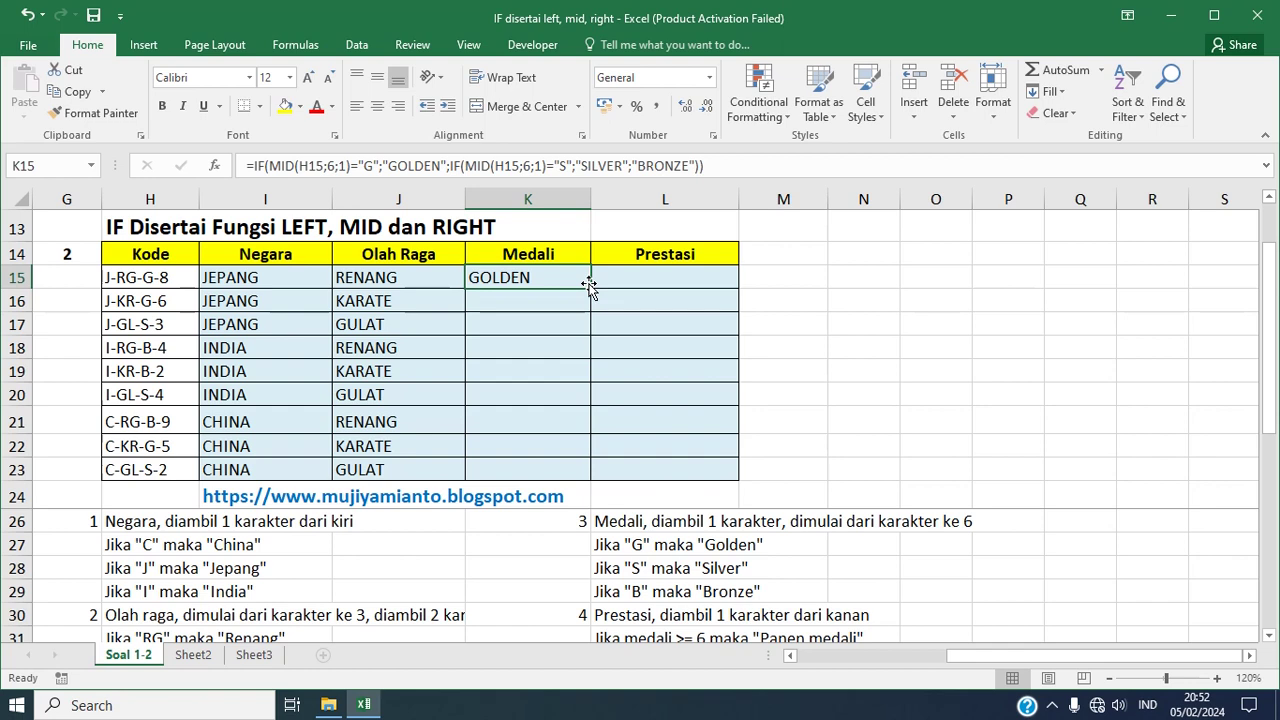
pyautogui.moveTo(590, 287); pyautogui.dragTo(588, 477)
pyautogui.click(564, 389)
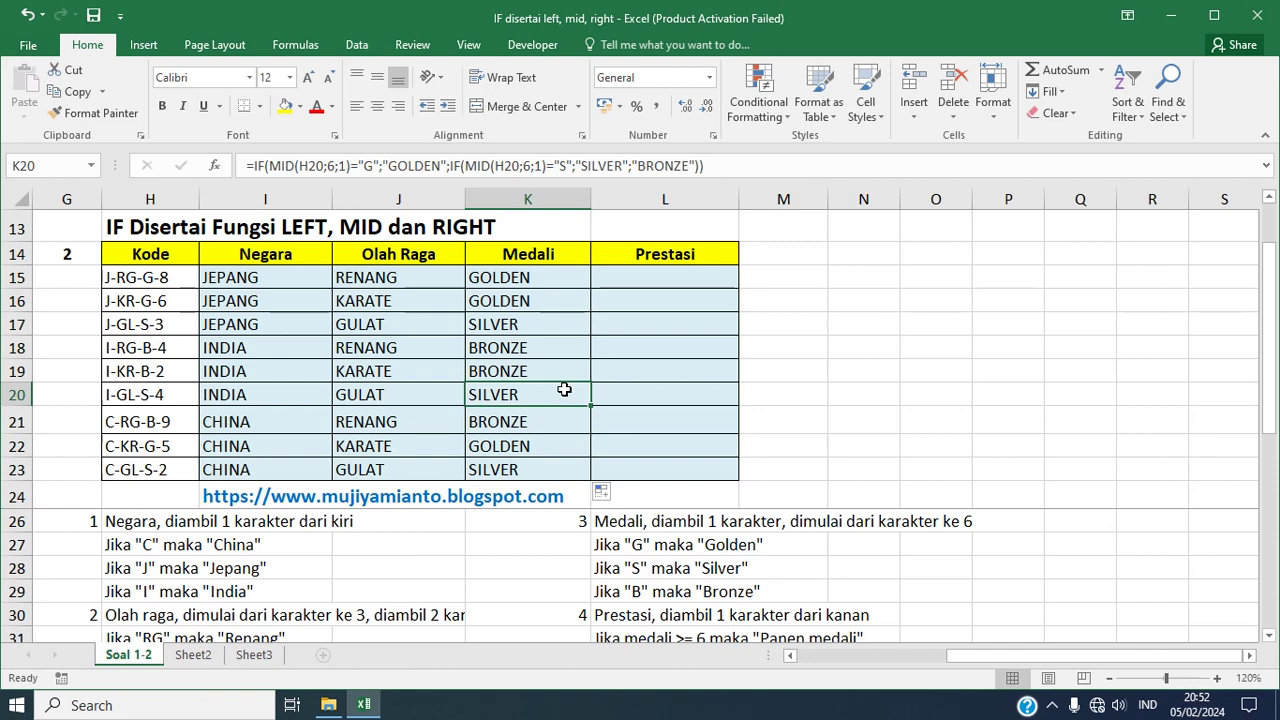
# - Begin the Prestasi formula in L15 with an IF whose logical test applies RIGHT to the code in H15
pyautogui.click(682, 273)
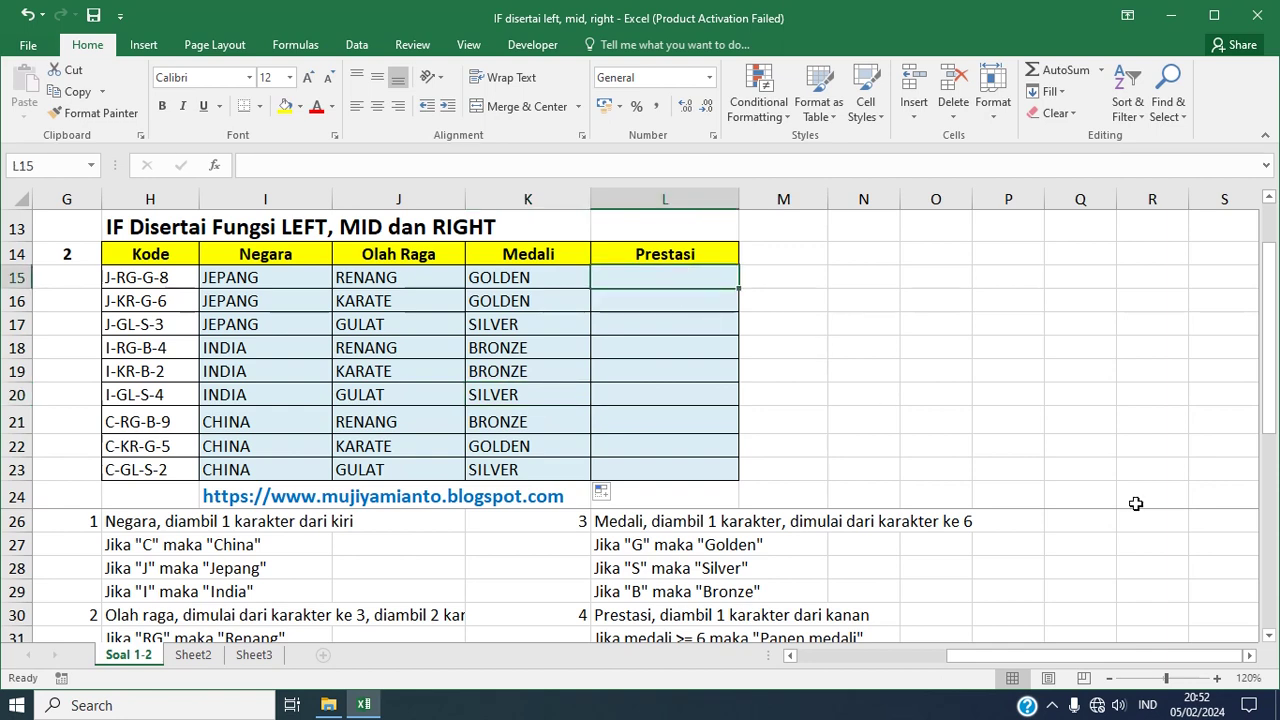
pyautogui.click(1270, 635)
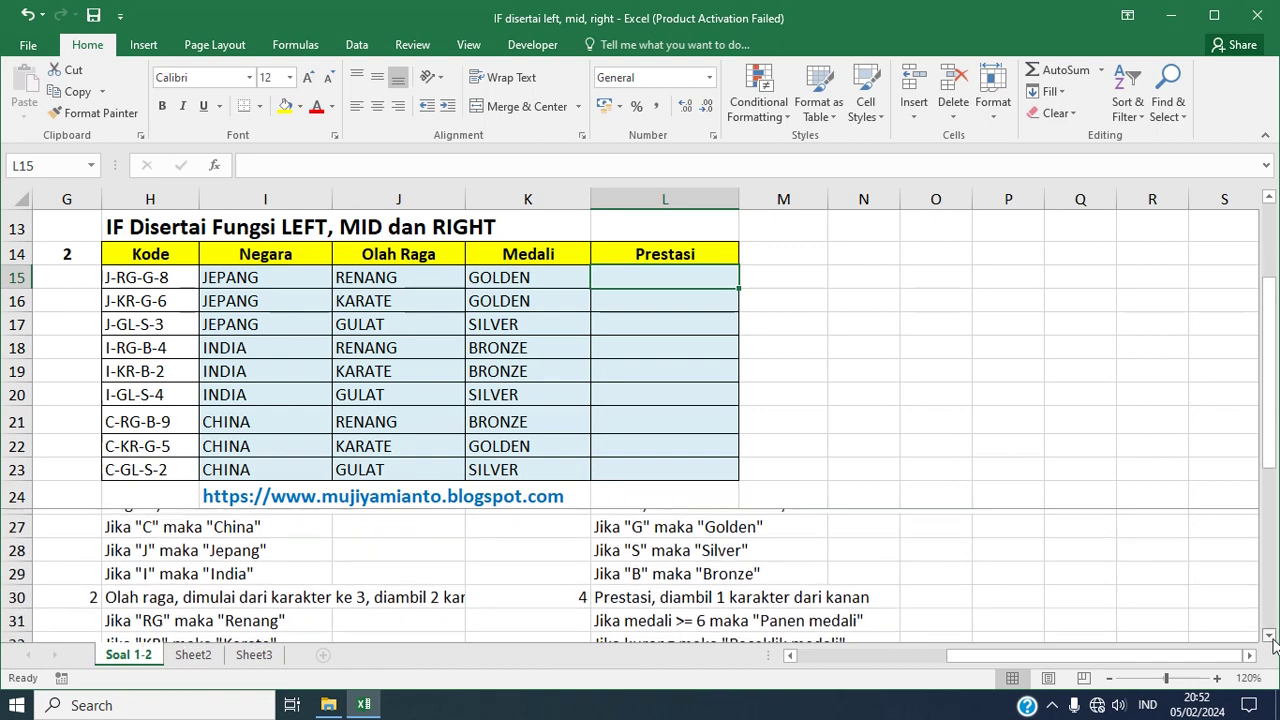
pyautogui.click(1270, 635)
pyautogui.click(1270, 635)
pyautogui.click(1270, 635)
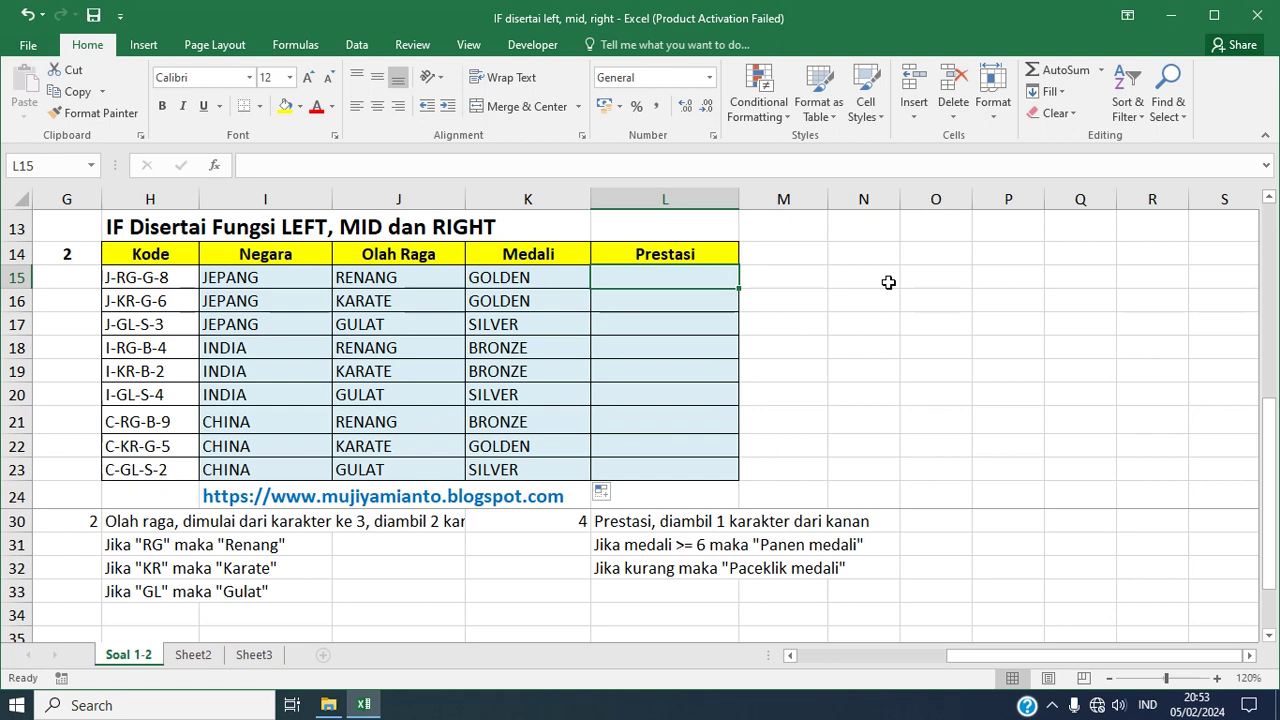
pyautogui.write('=IF')
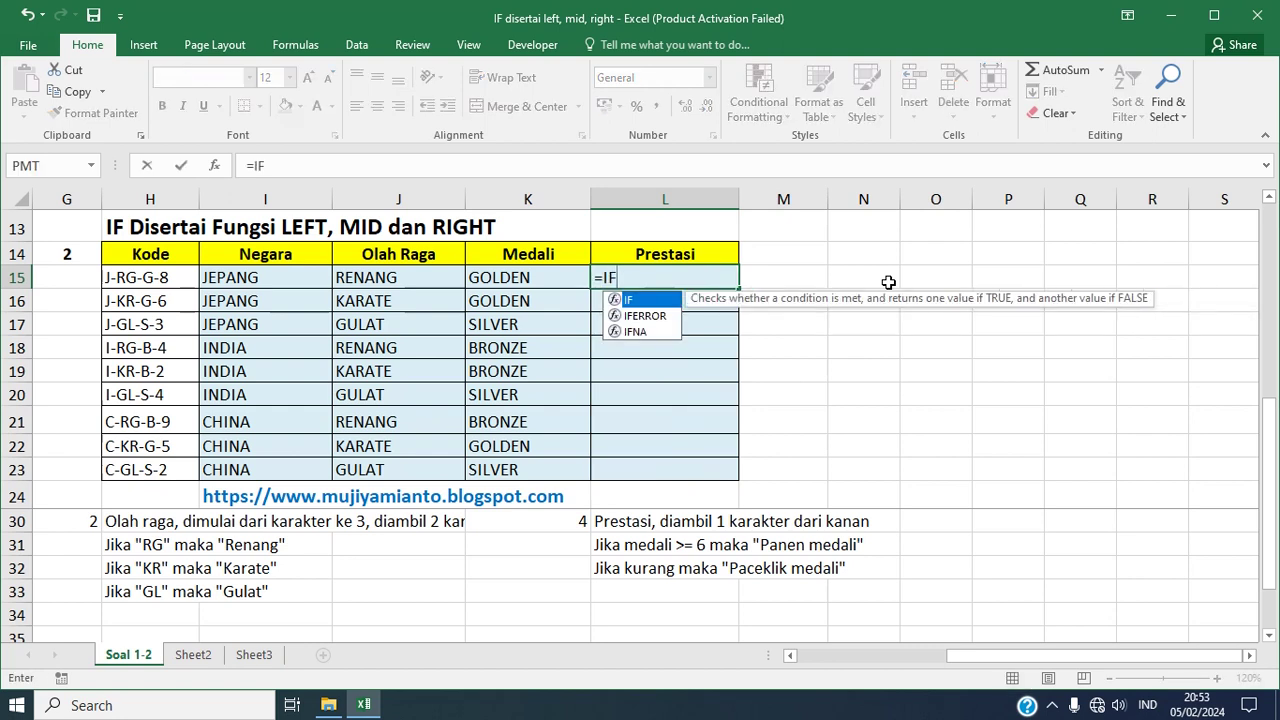
pyautogui.write('(')
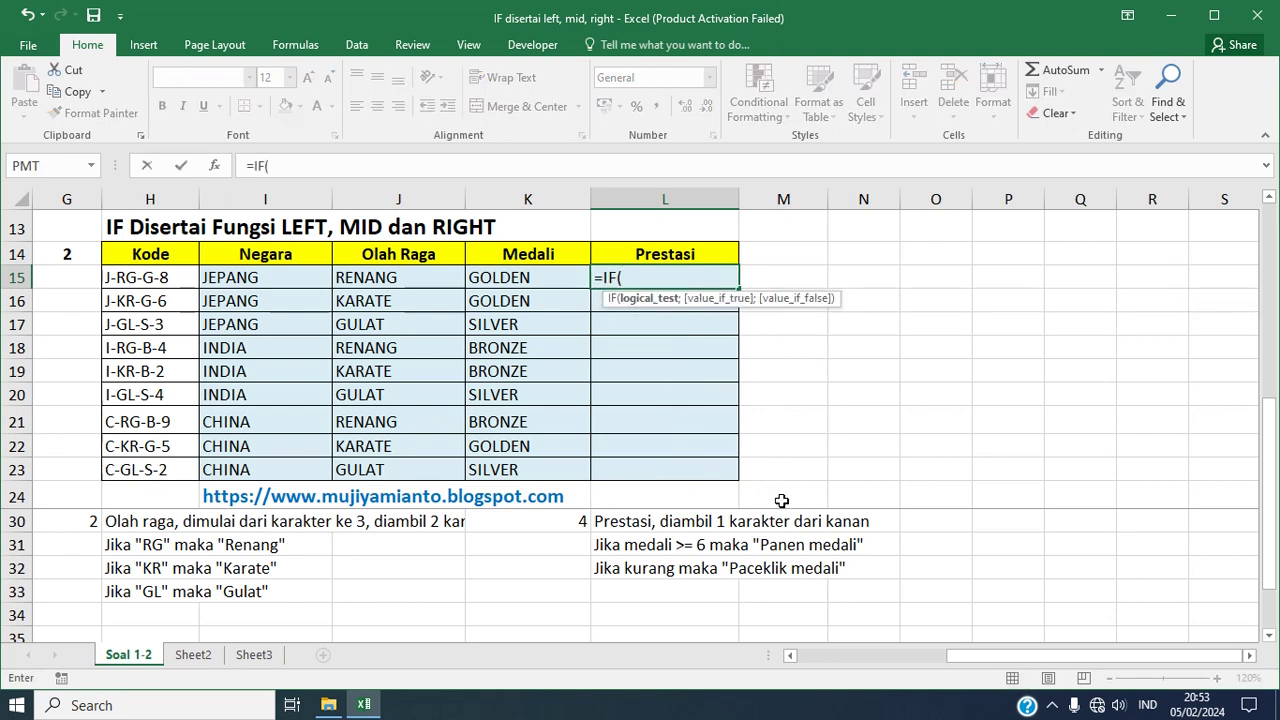
pyautogui.write('RIGHT')
pyautogui.doubleClick(655, 316)
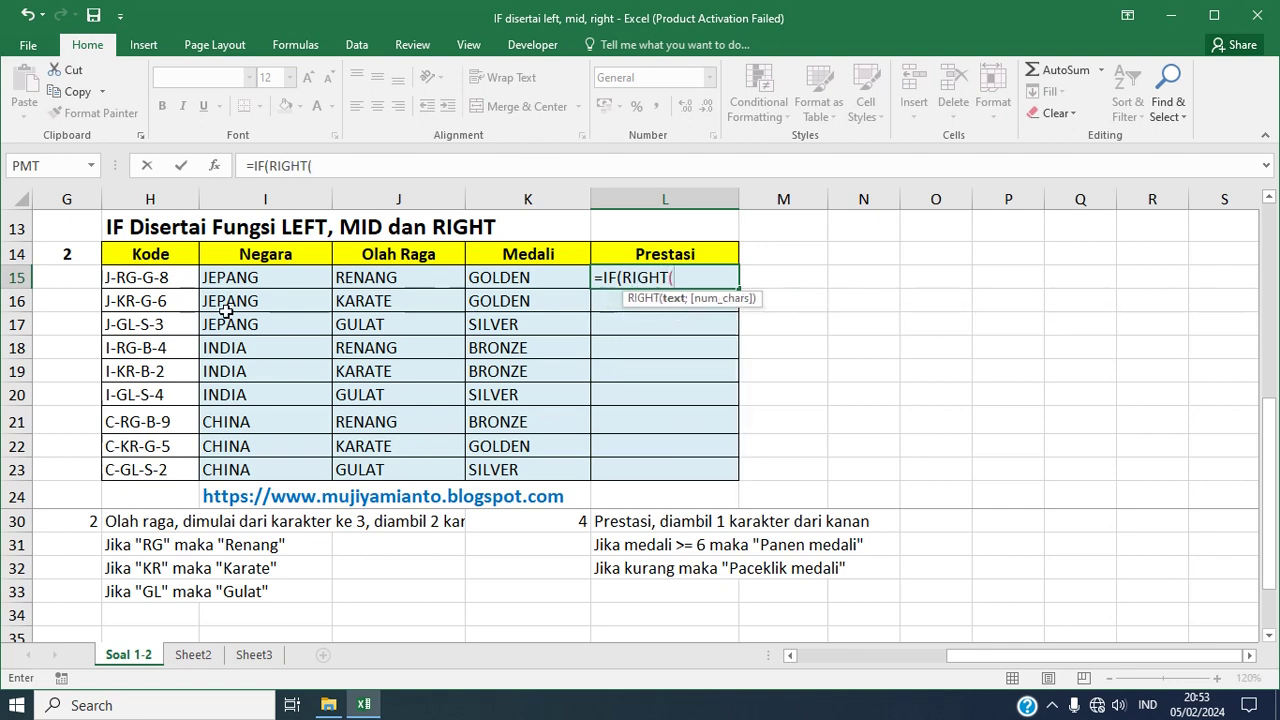
pyautogui.click(175, 280)
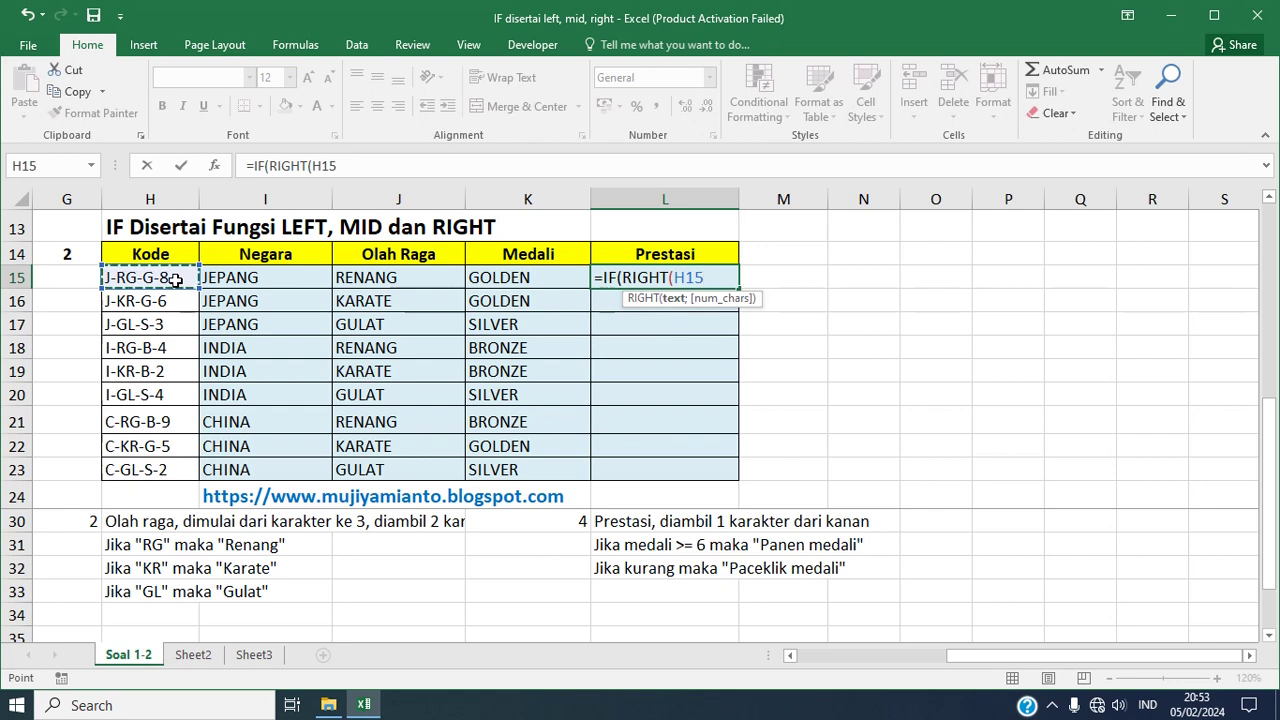
# - Make RIGHT in the L15 formula take 1 character and complete the condition with >="6"
pyautogui.write(';')
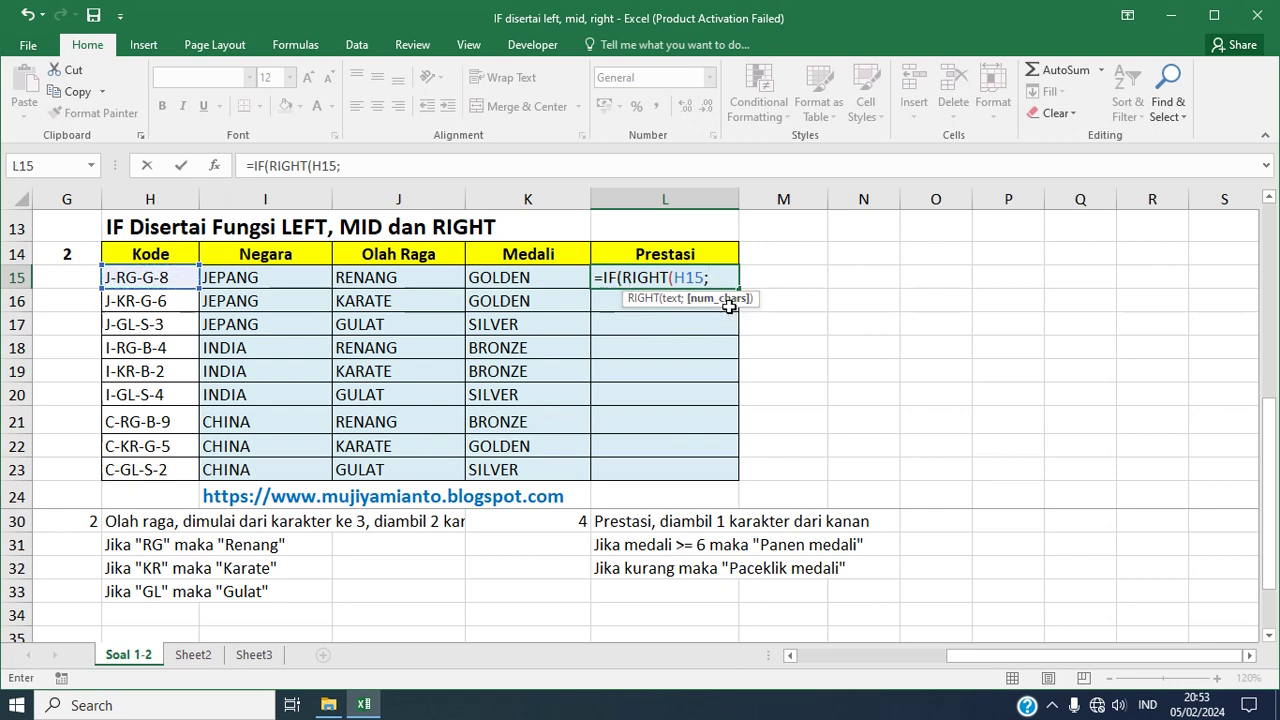
pyautogui.write('1)=')
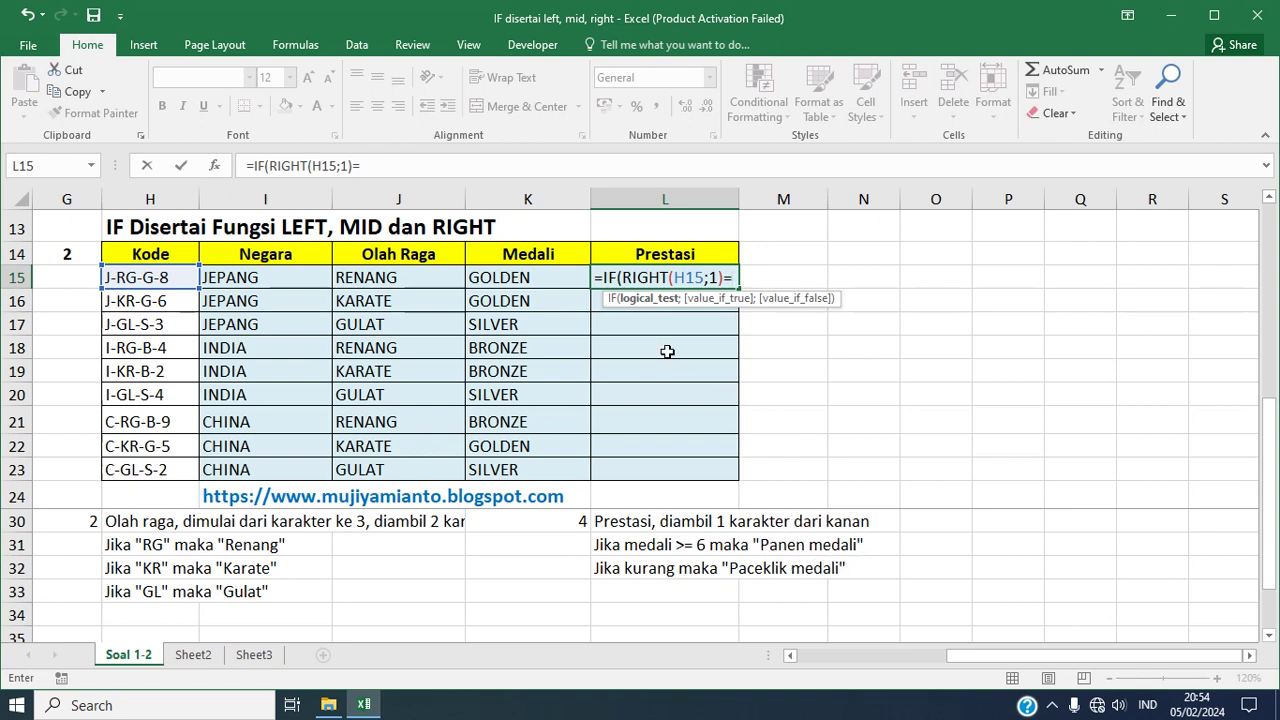
pyautogui.press('BackSpace')
pyautogui.write('>=')
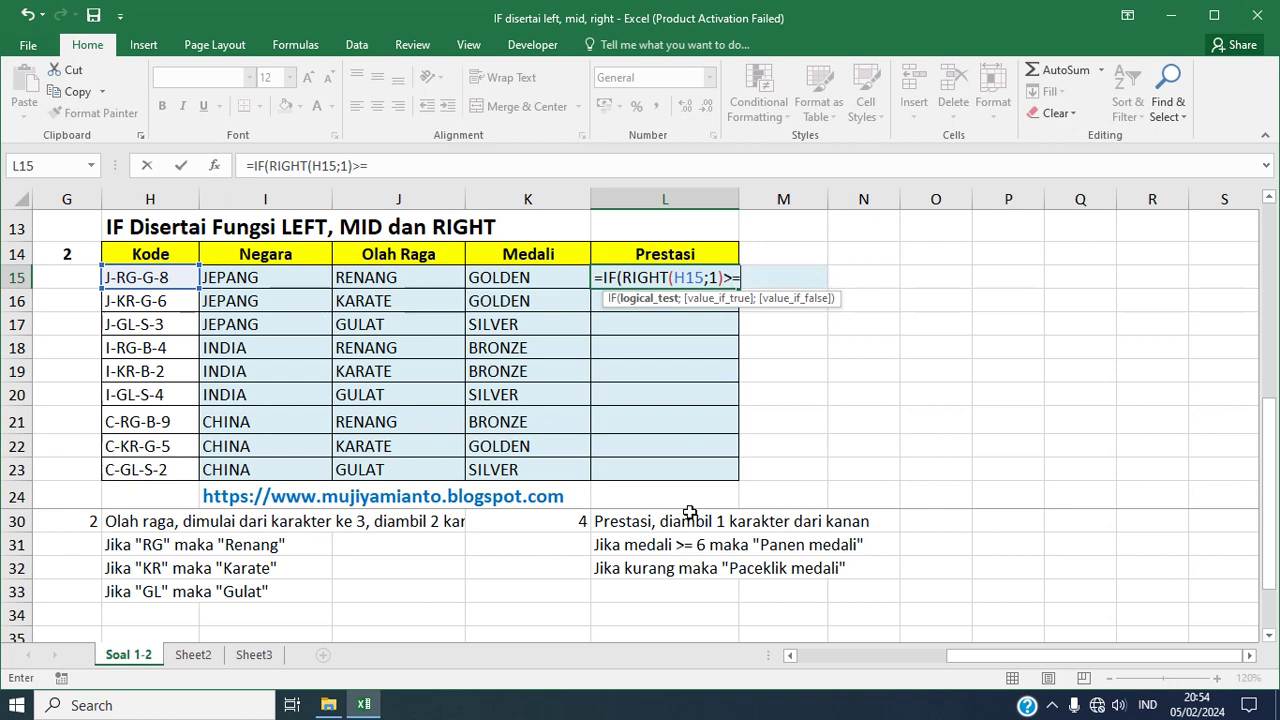
pyautogui.write('"6";')
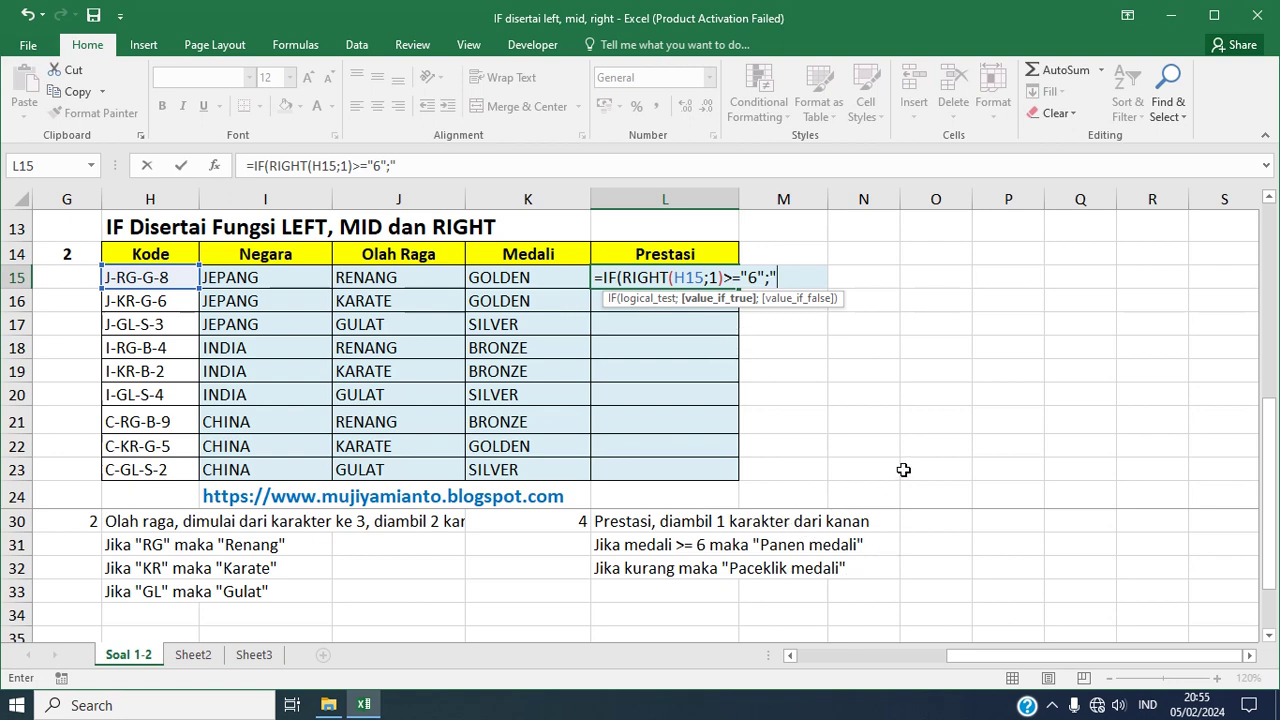
# - Complete the L15 formula with "PANEN MEDALI" as the value if true and "PACEKLIK MEDALI" as the value if false
pyautogui.write('"PANEN ')
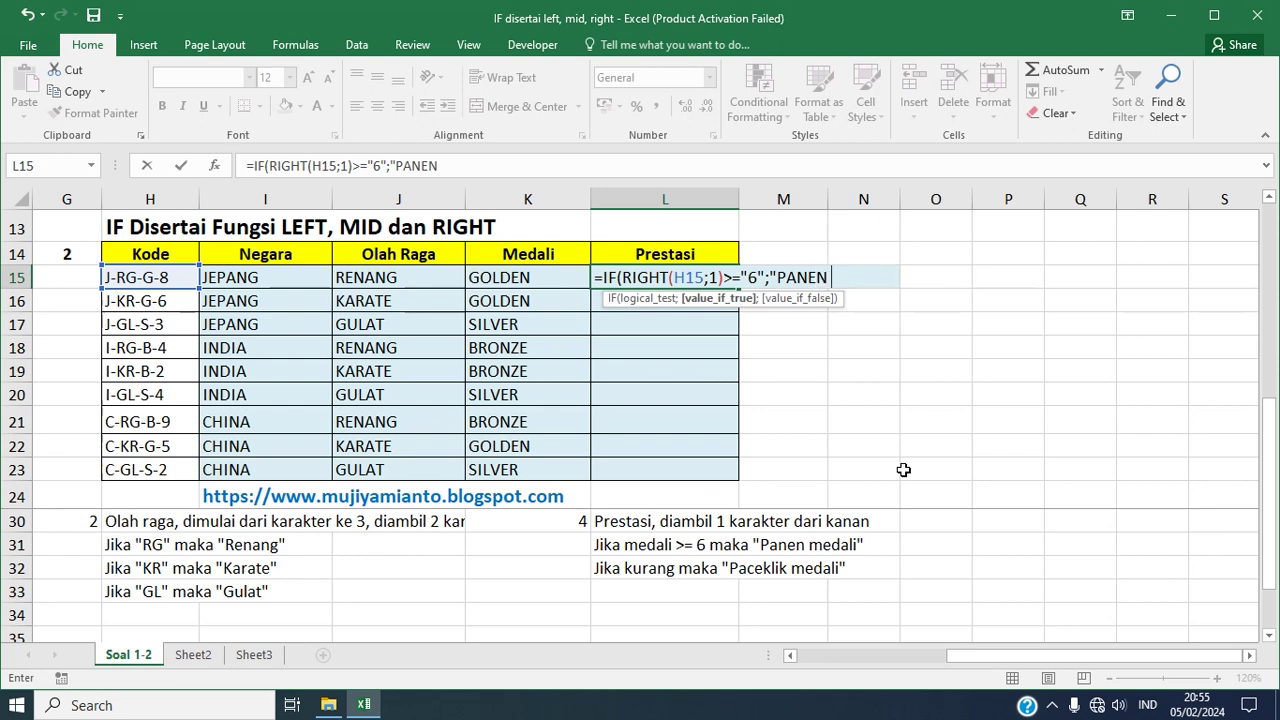
pyautogui.write('MEDALI')
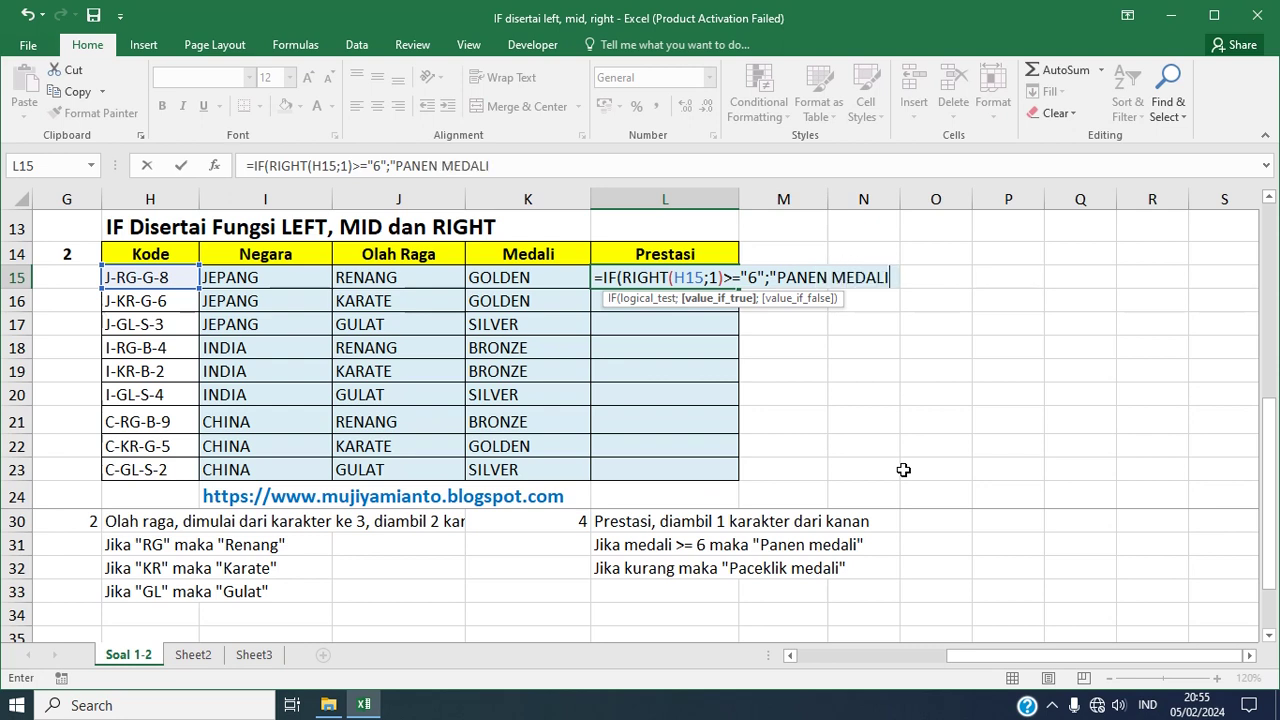
pyautogui.write('";')
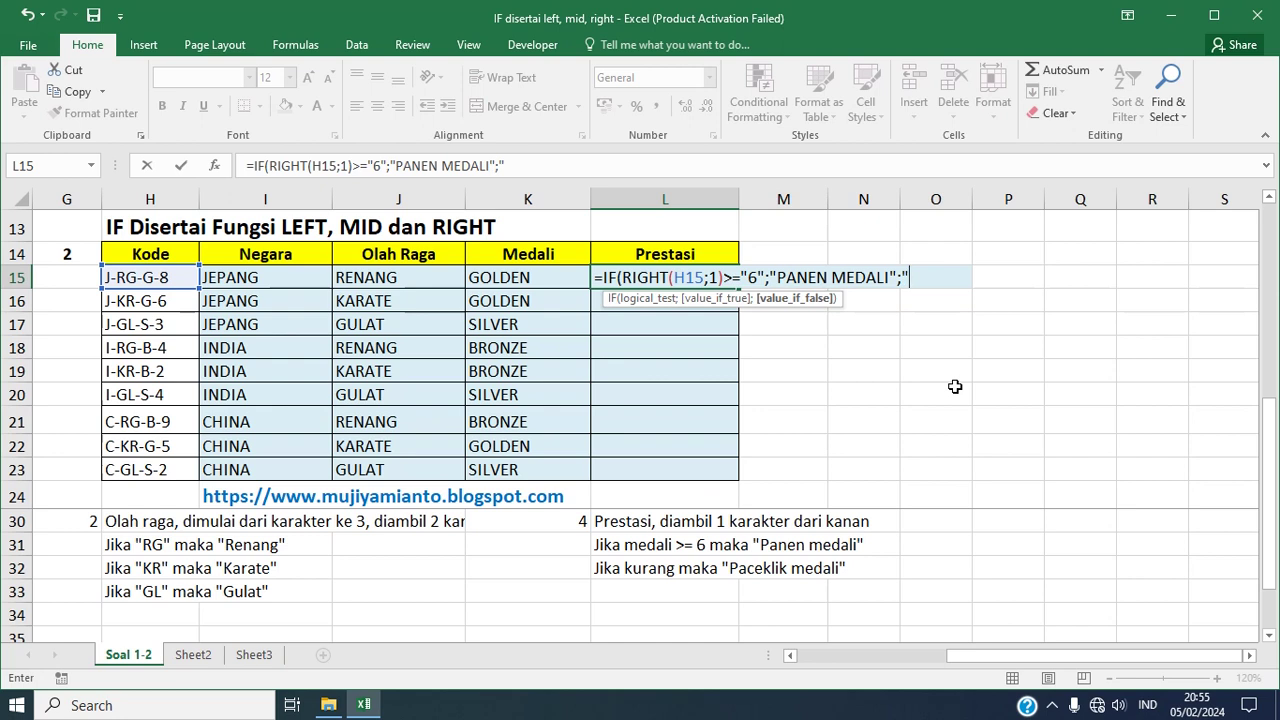
pyautogui.write('PACEKLI')
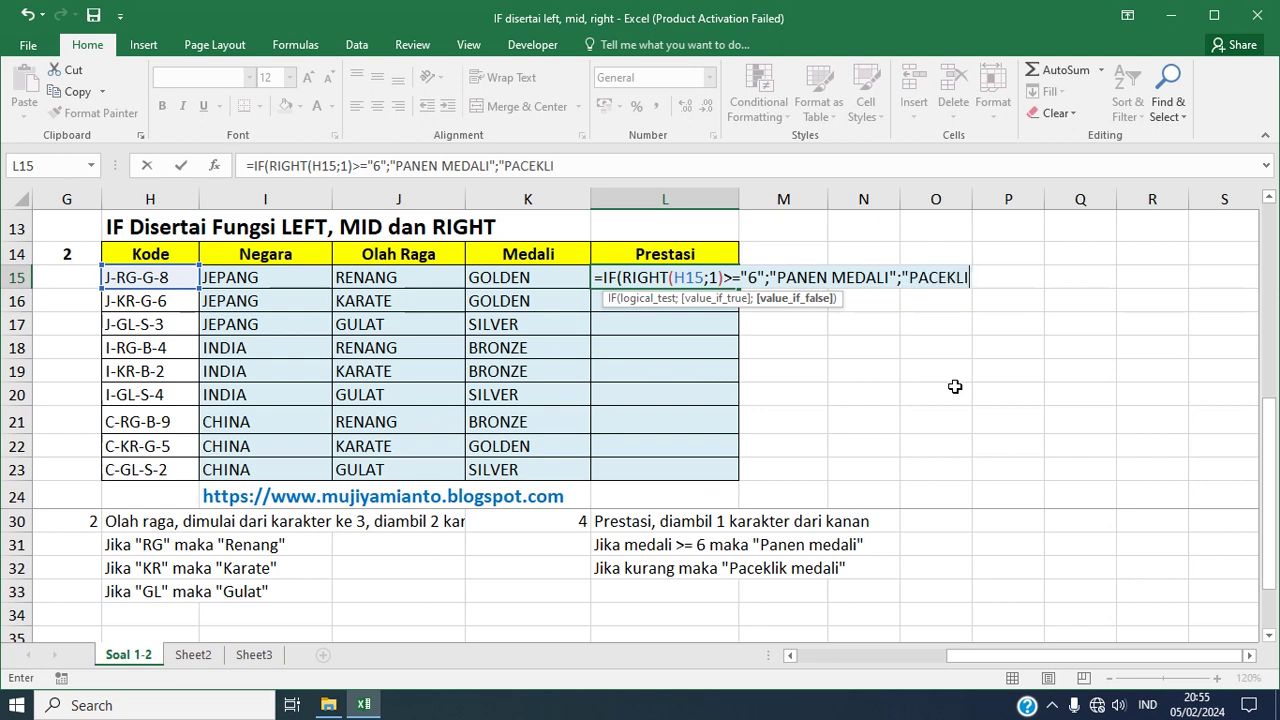
pyautogui.write('K MEDAL')
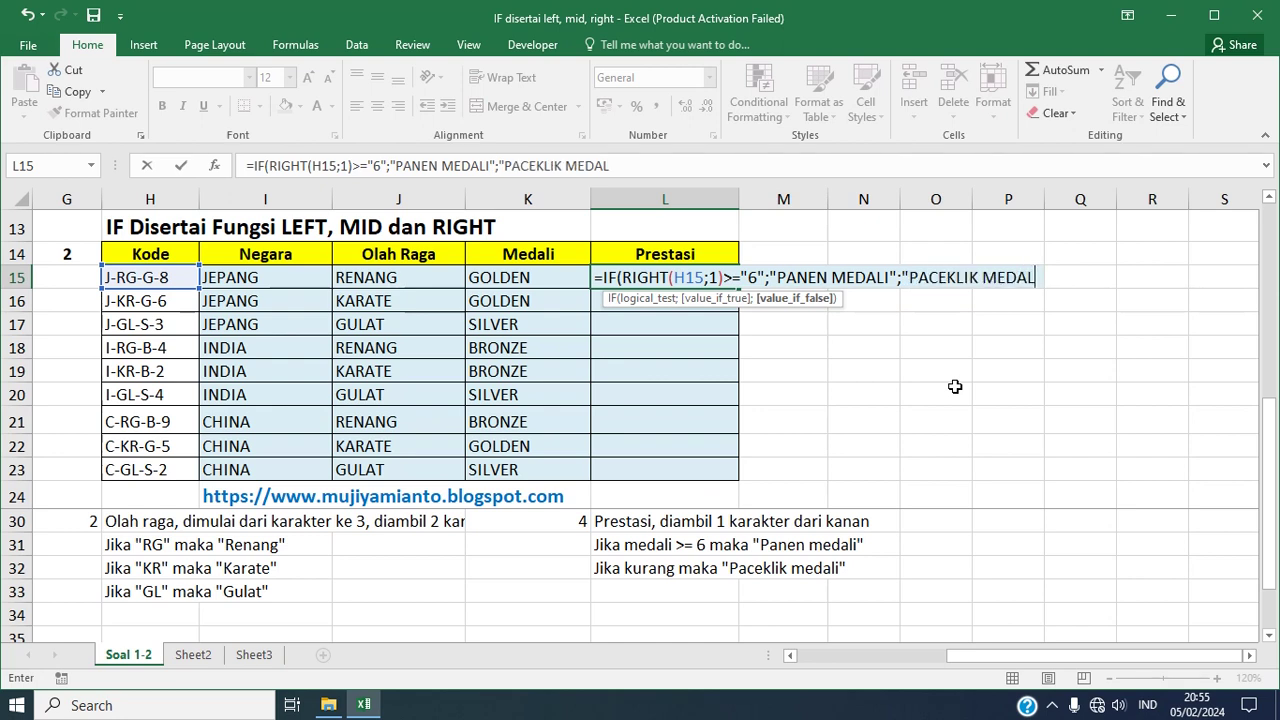
pyautogui.write('I")')
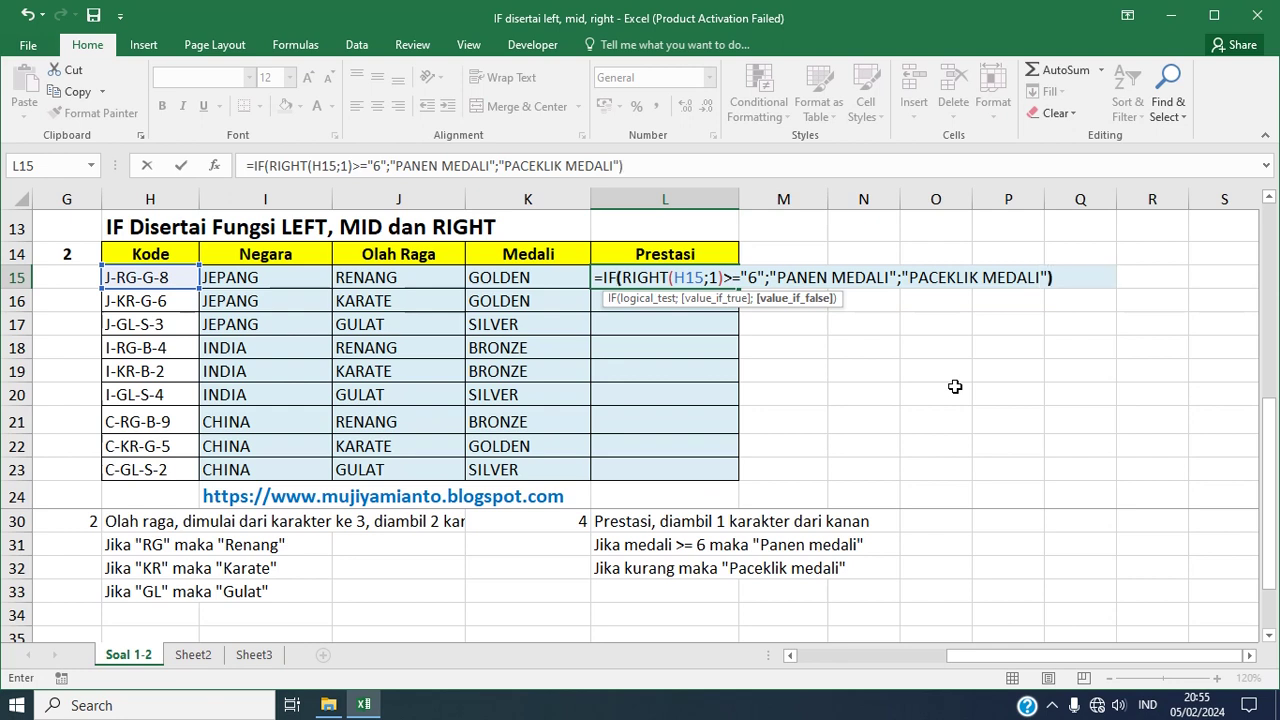
pyautogui.press('Return')
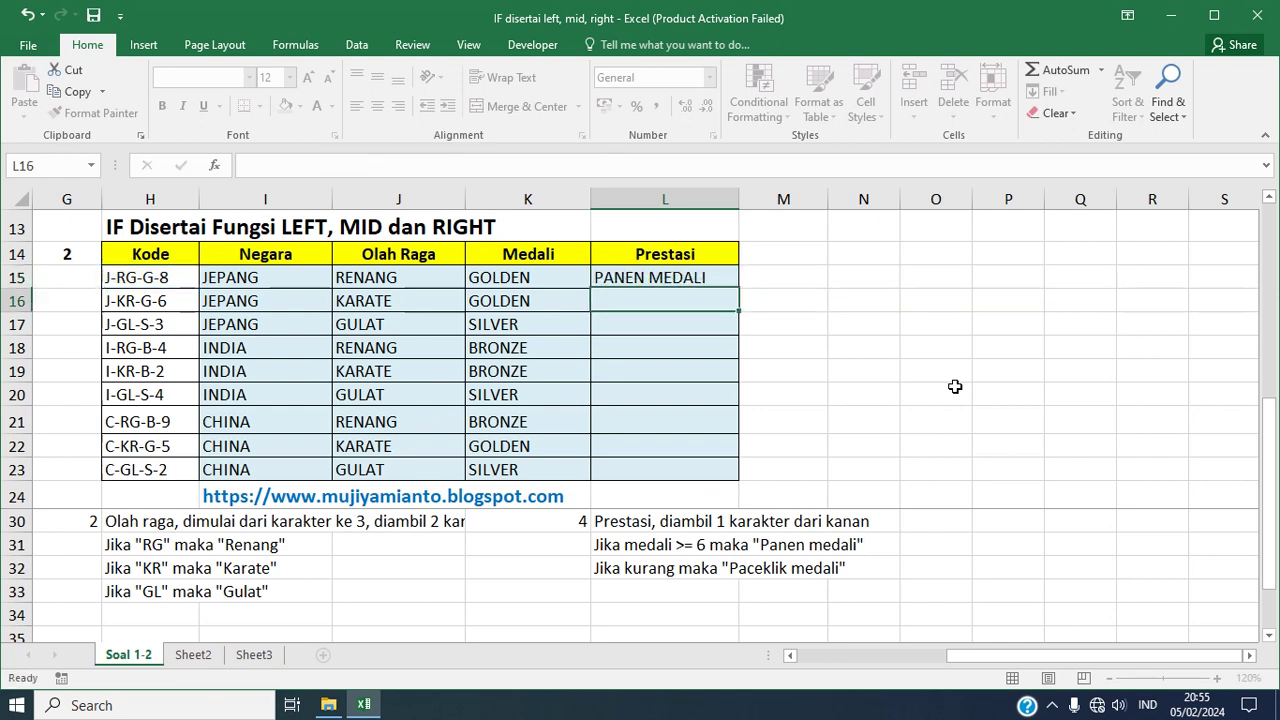
# - Fill the Prestasi formula from L15 down through L23
pyautogui.click(655, 272)
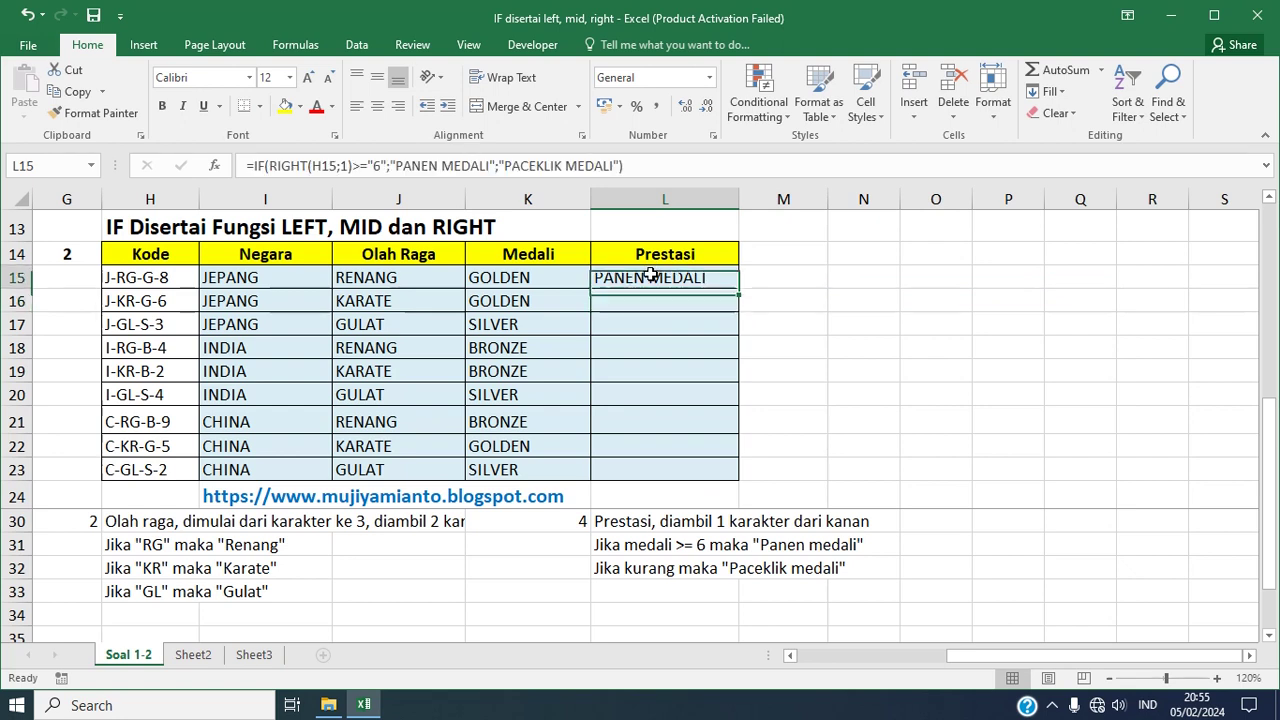
pyautogui.moveTo(738, 287); pyautogui.dragTo(749, 475)
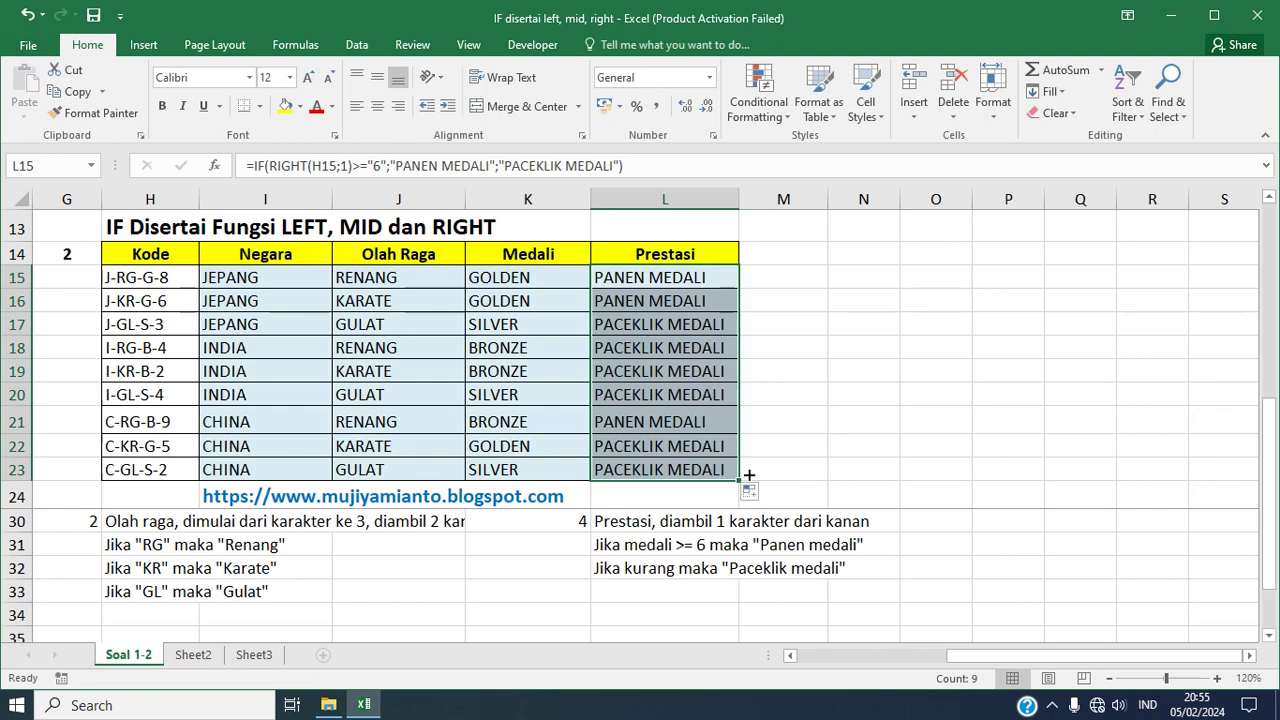
pyautogui.click(797, 379)
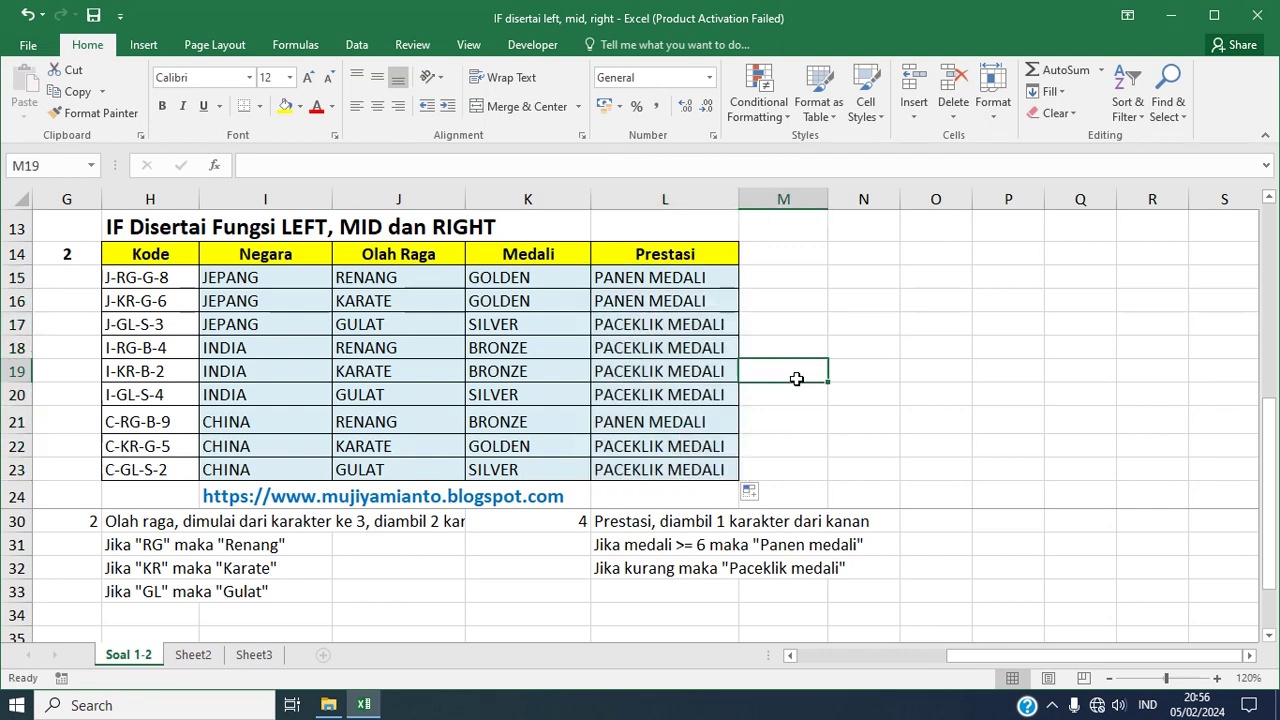